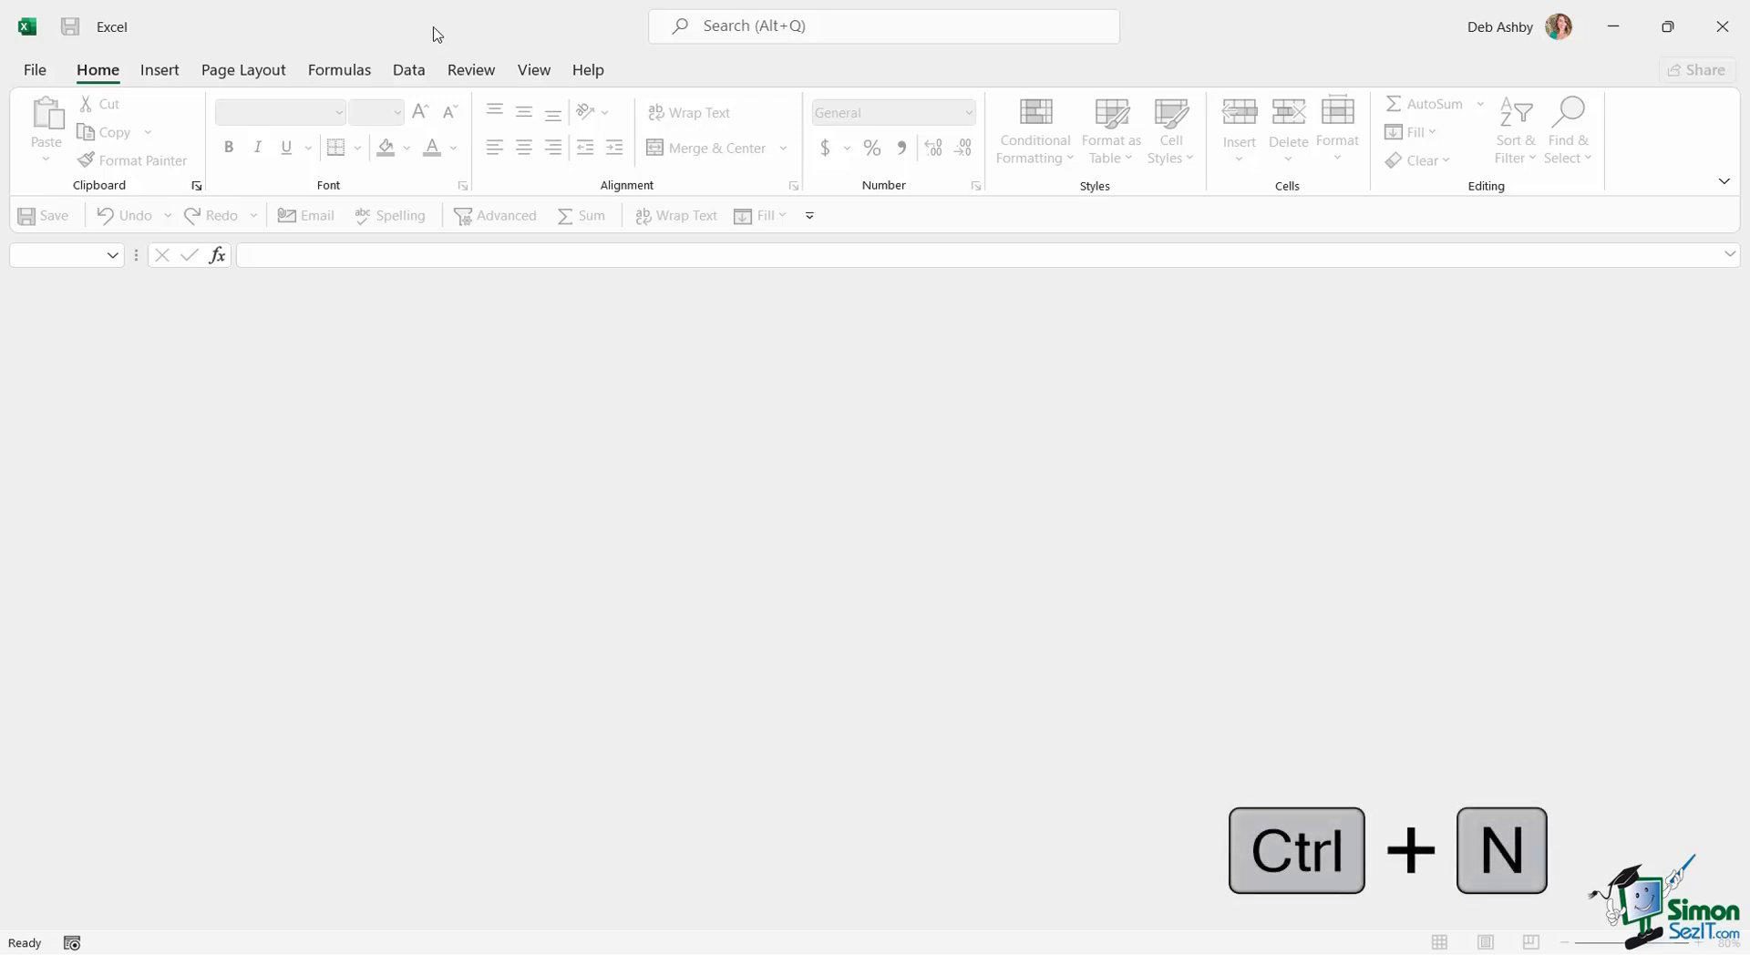
Create a new blank workbook, Book8, and show its Data tab import commands.
key("ctrl+n")
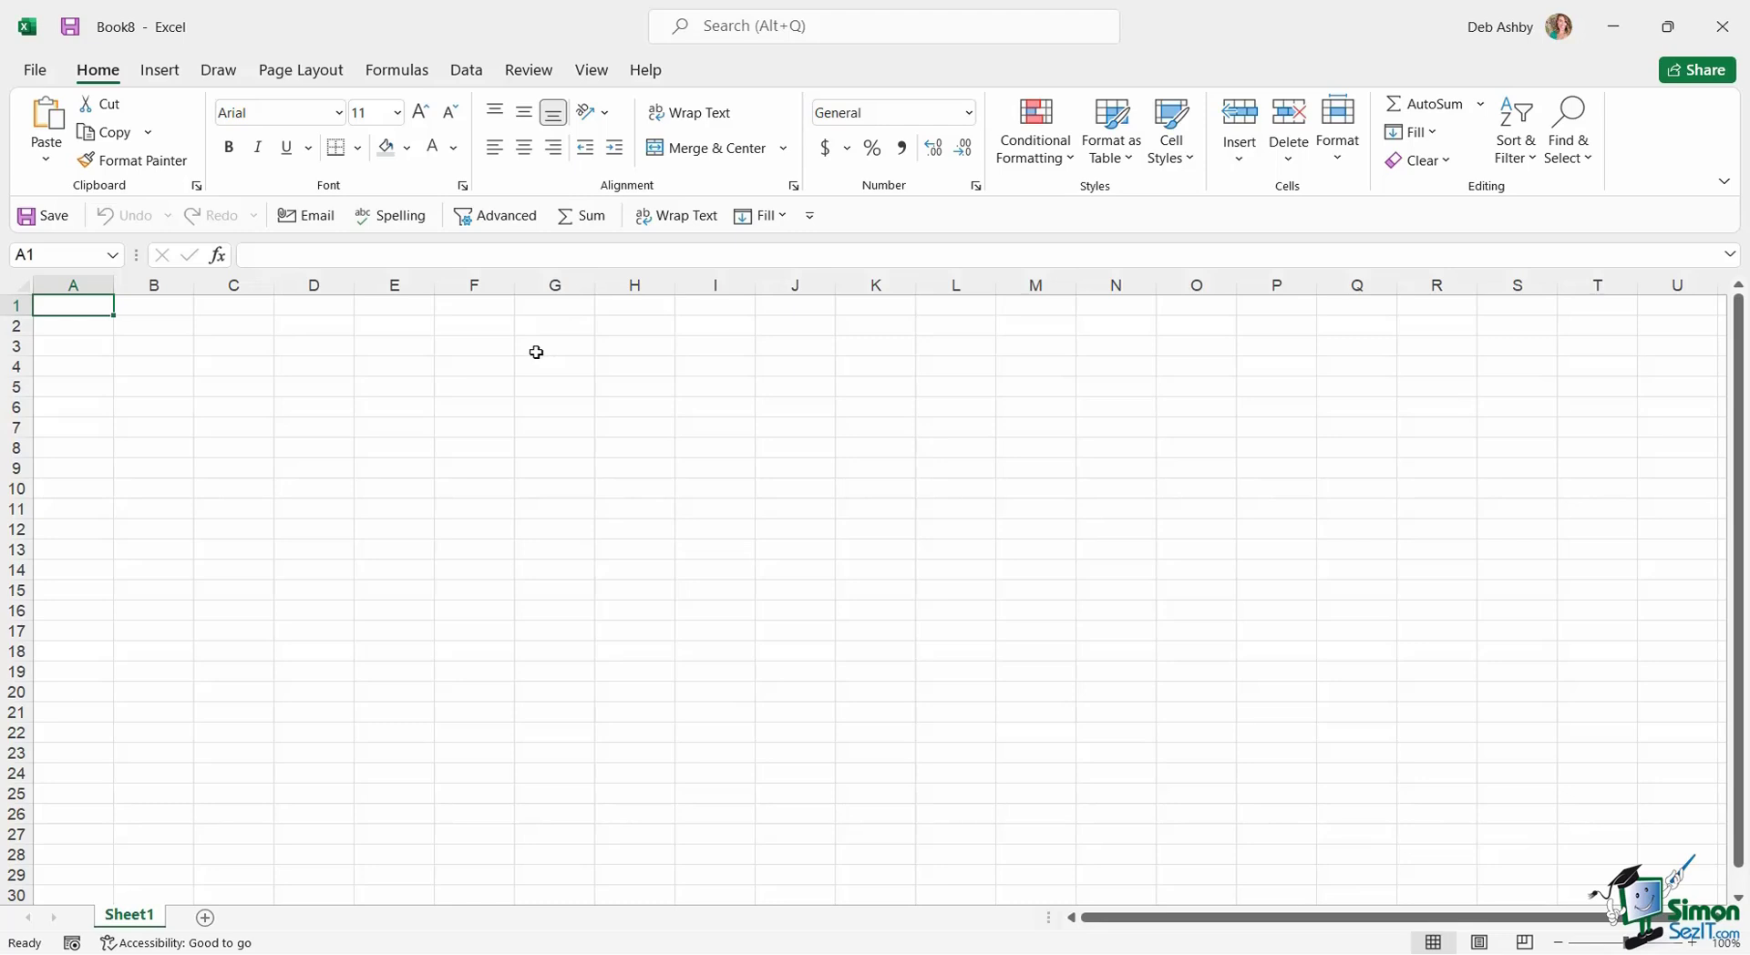
left_click(467, 71)
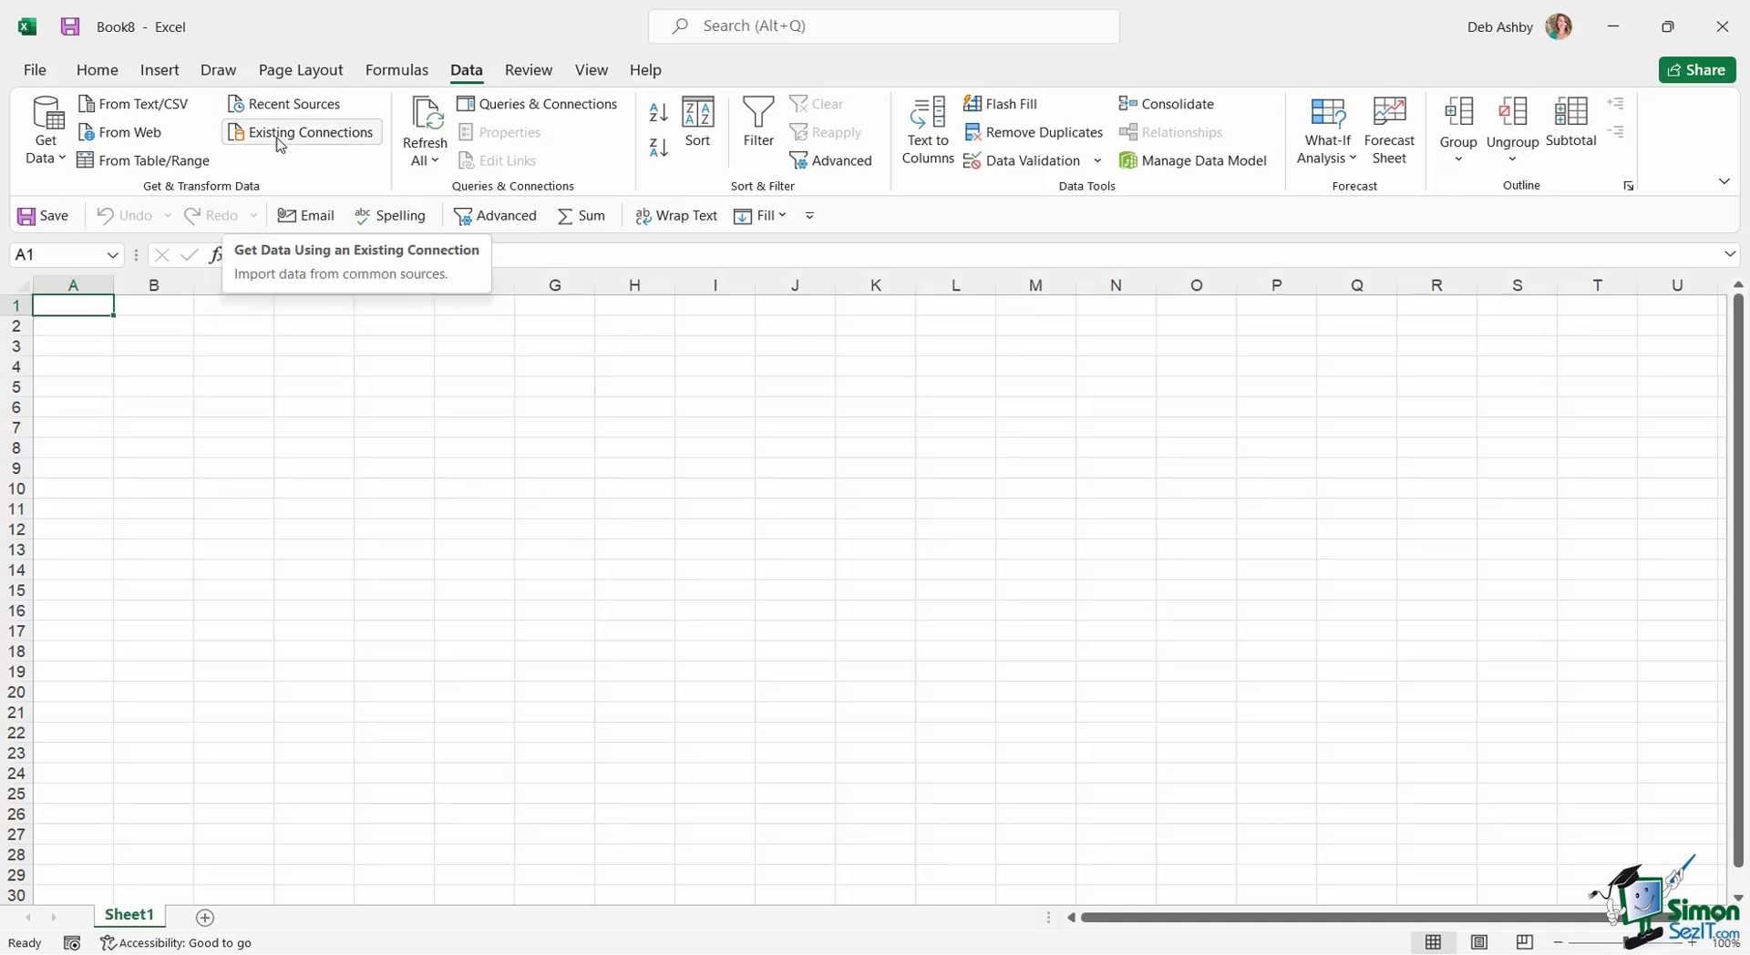
Review Get Data's From Database, From Azure, From Online Services and From File sources.
left_click(59, 164)
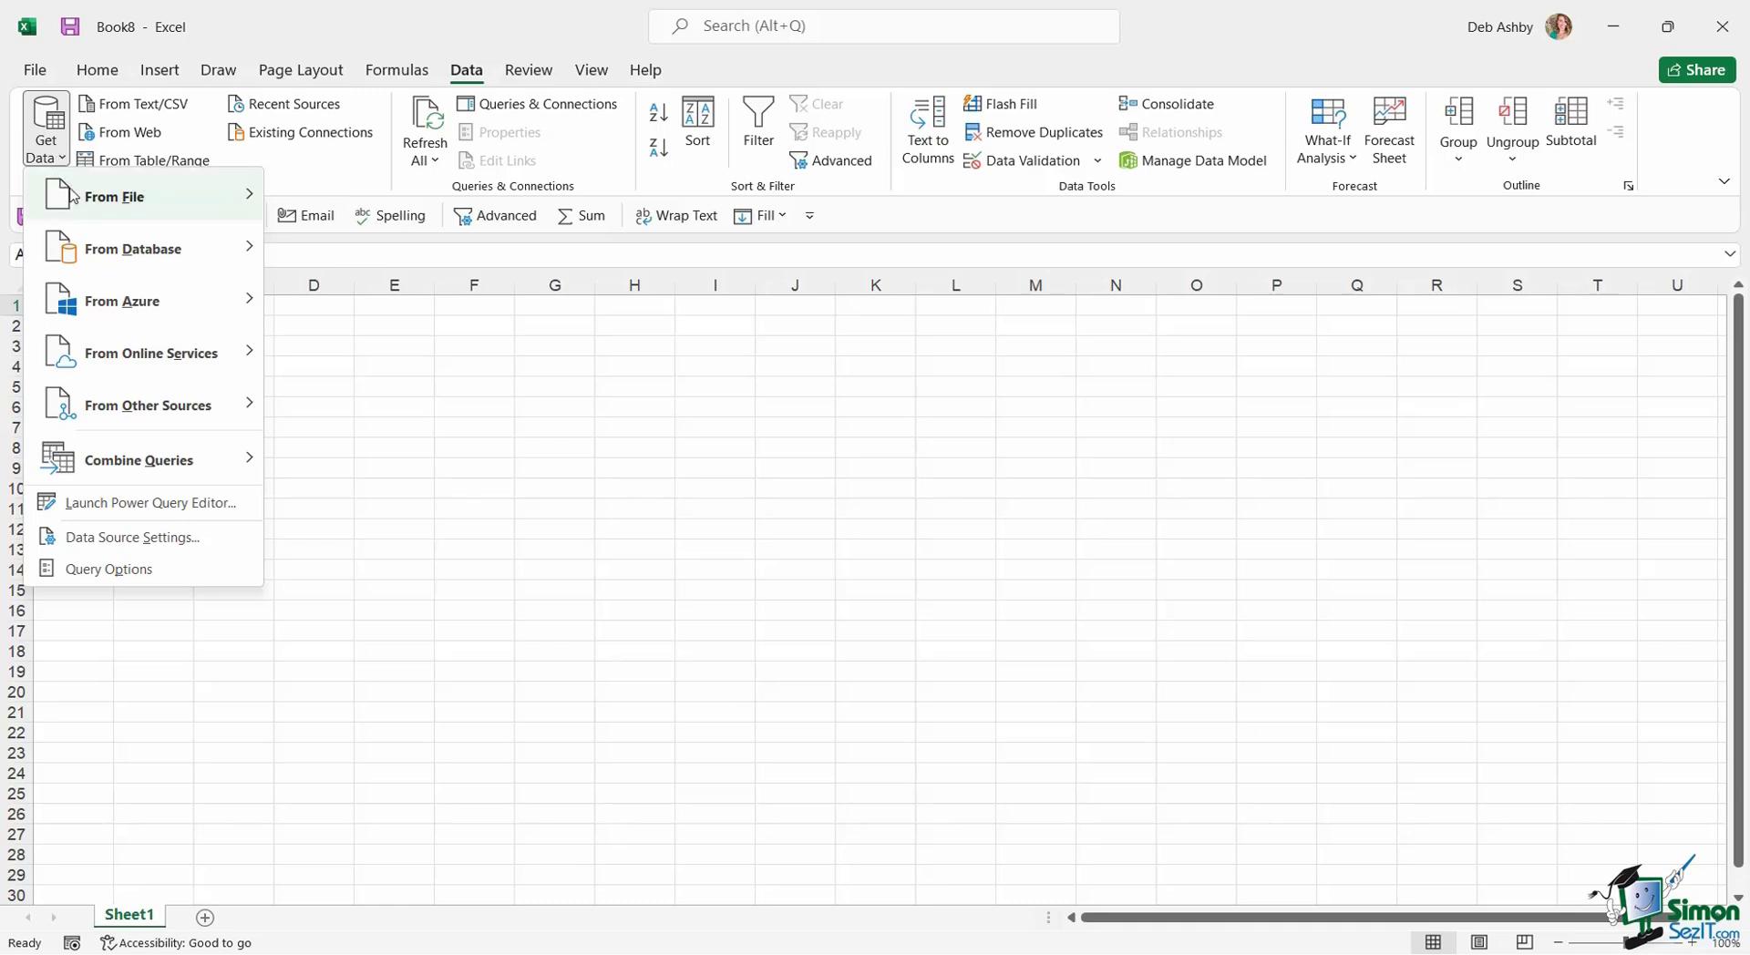
mouse_move(73, 196)
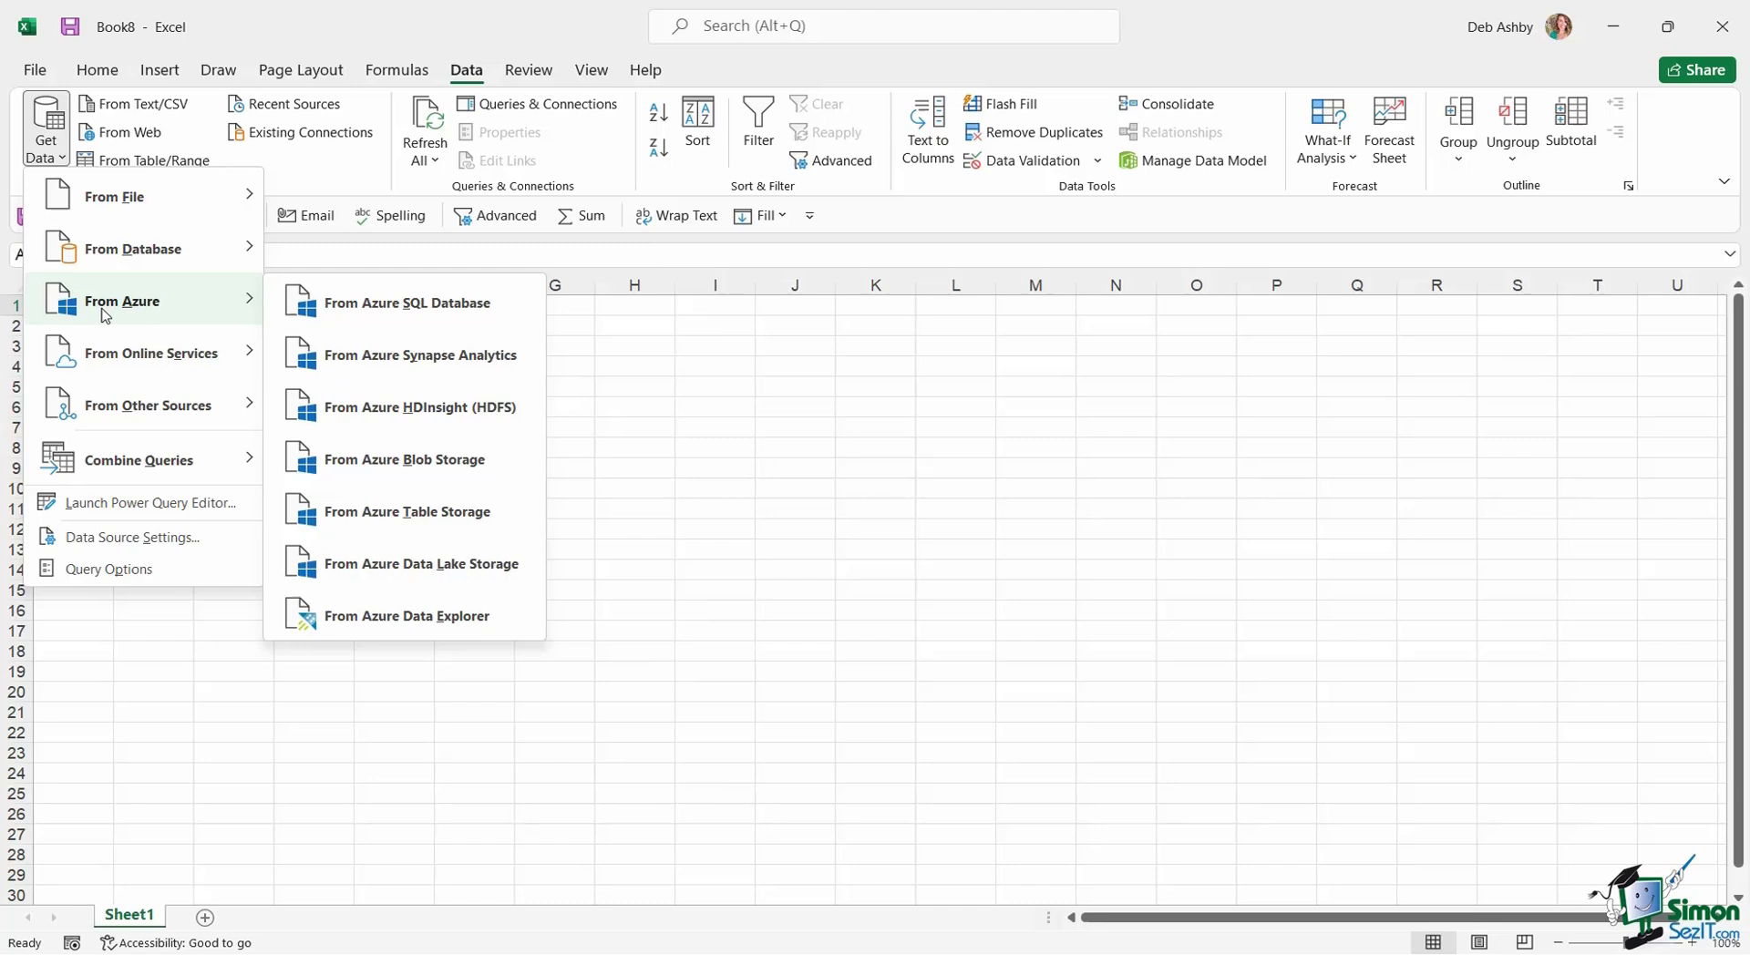
mouse_move(108, 358)
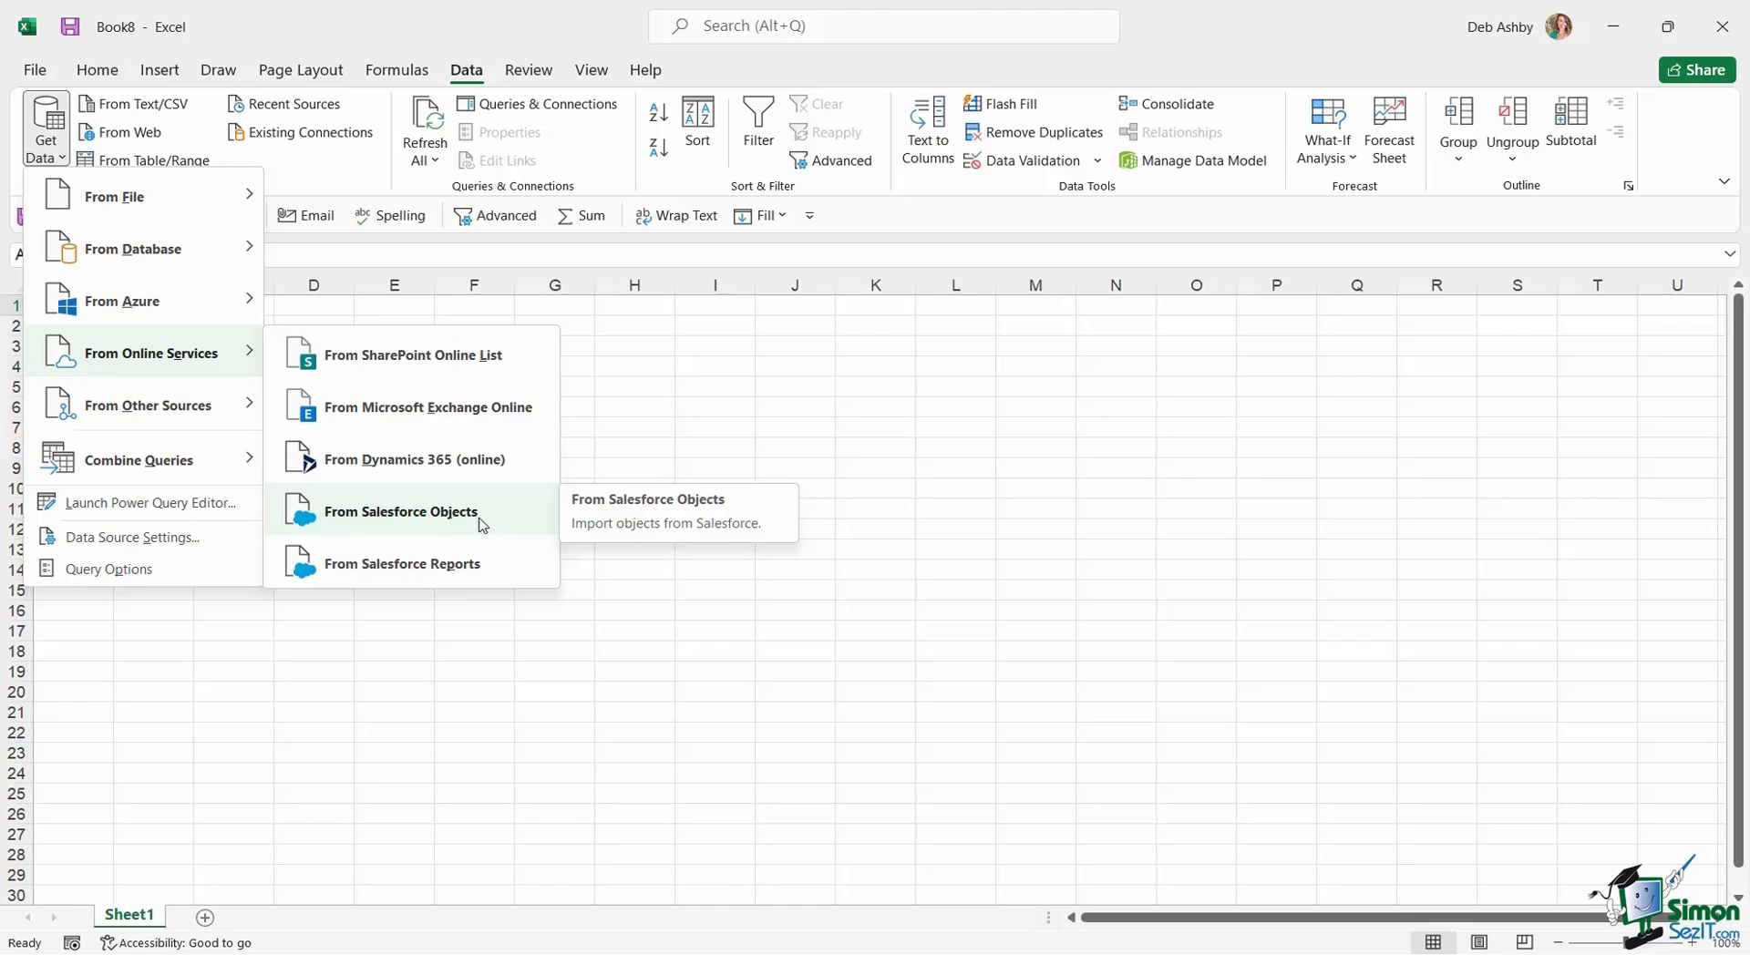
mouse_move(215, 253)
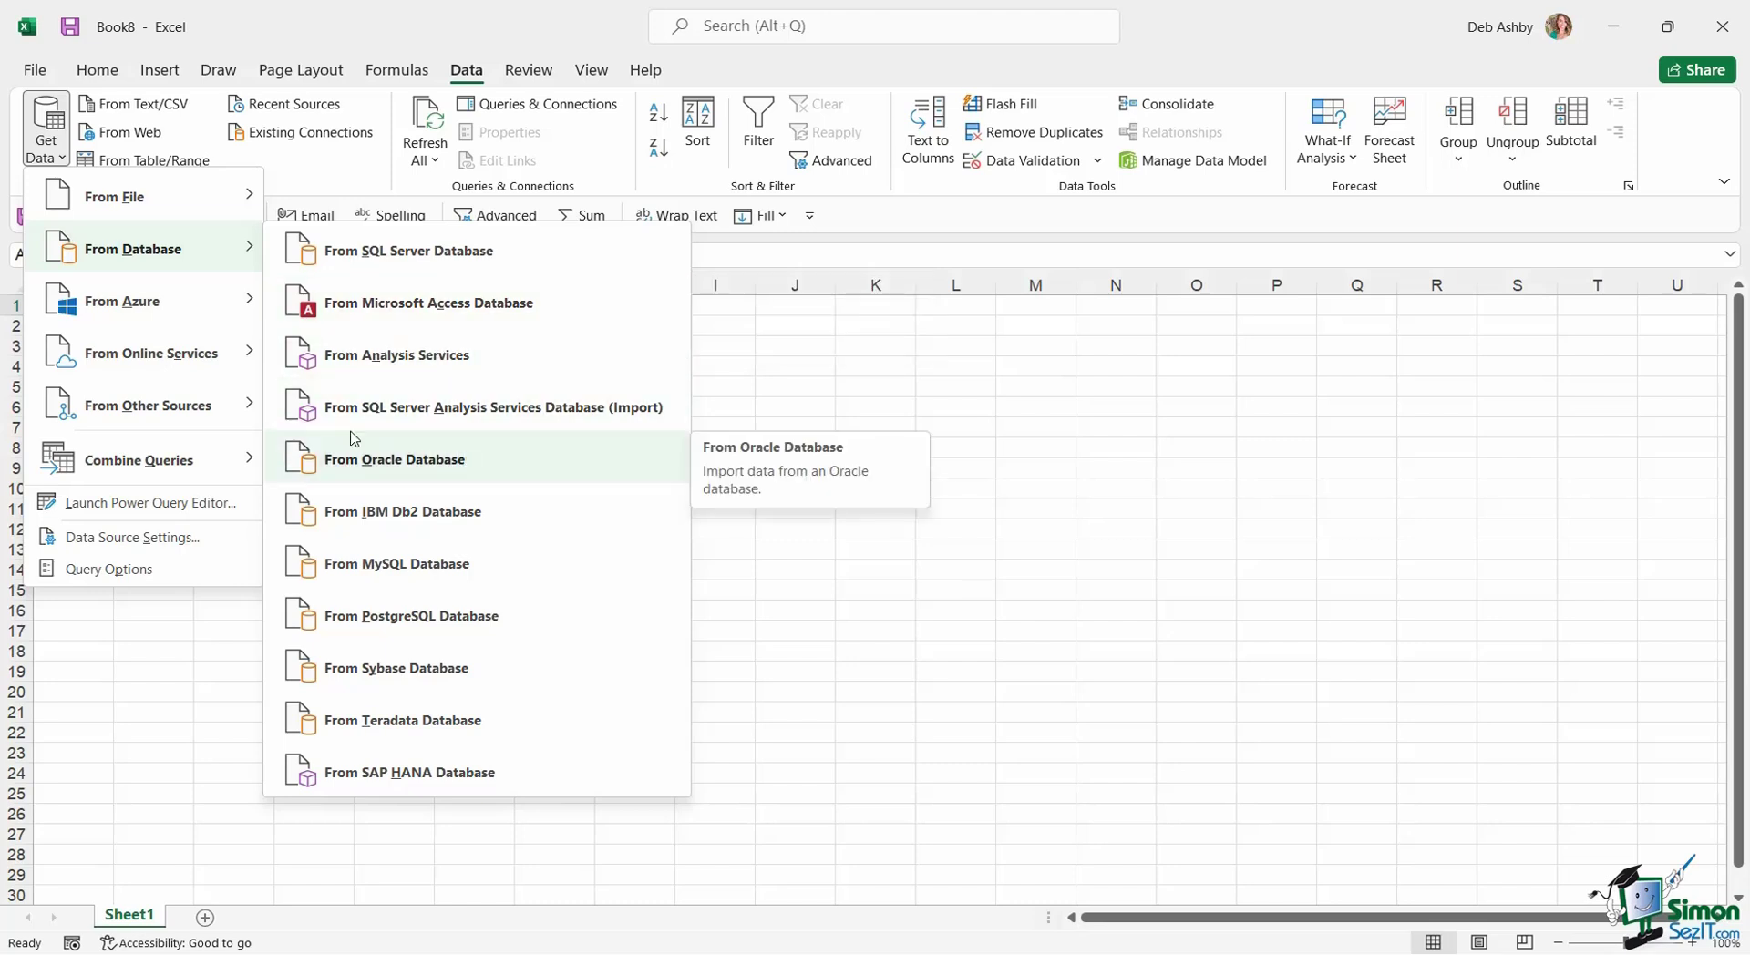
mouse_move(173, 208)
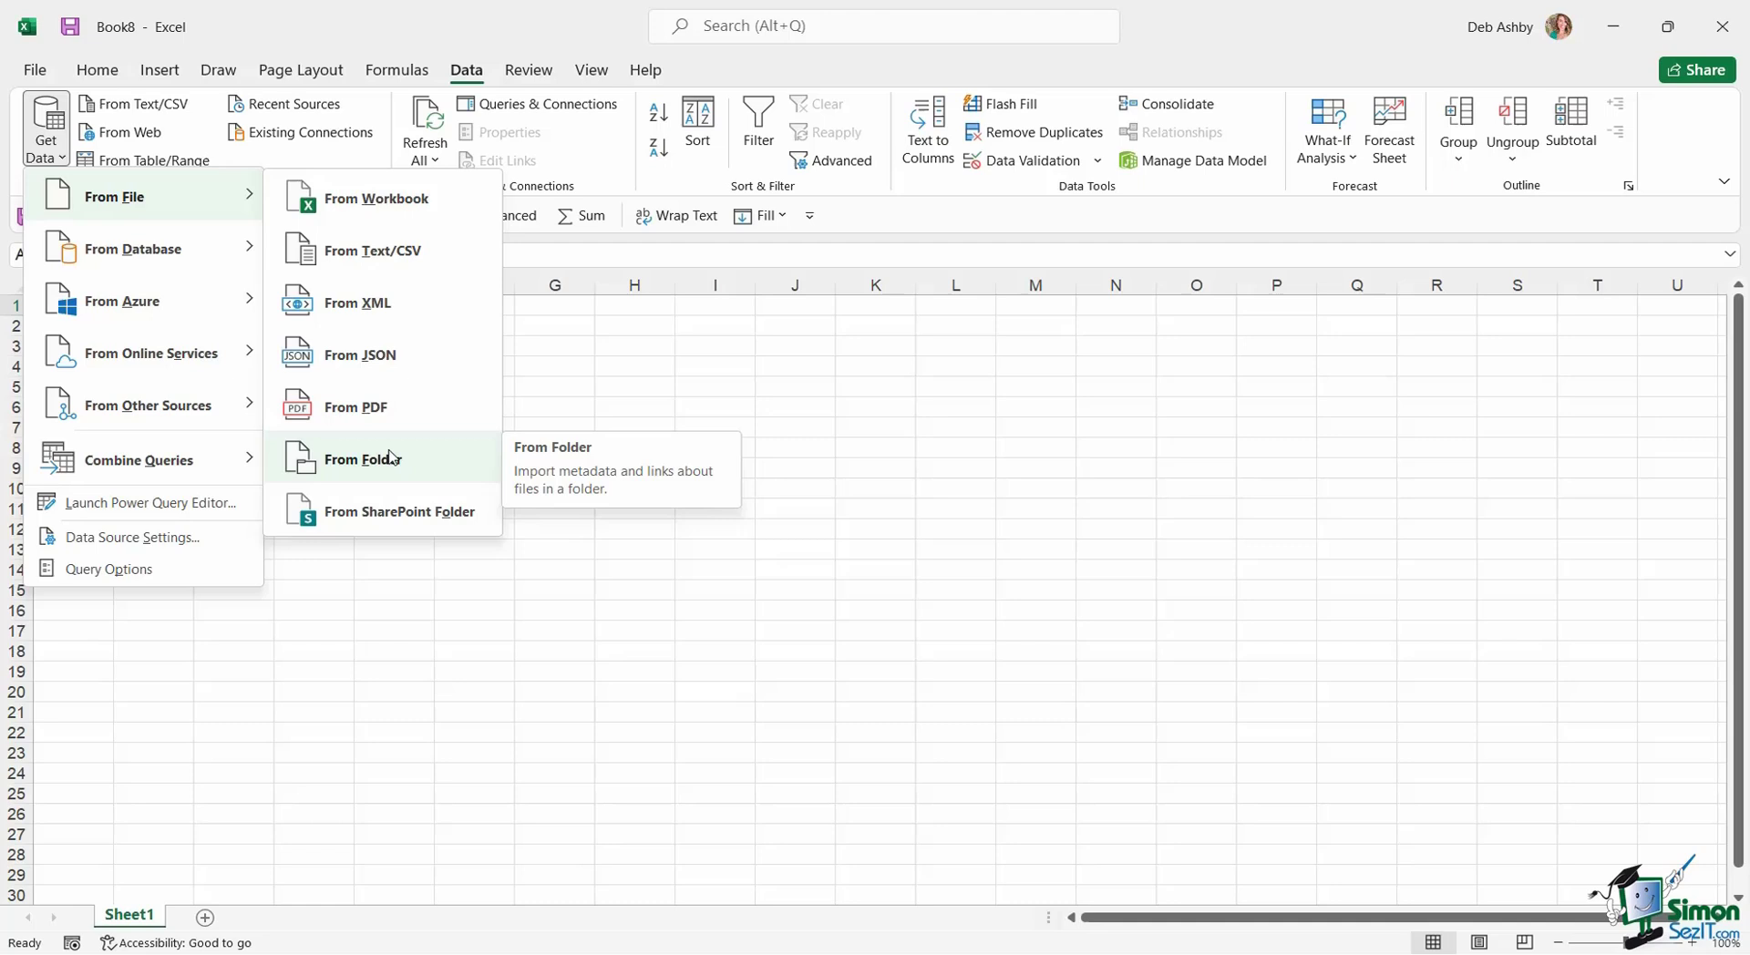
Open the Section 7 Sales Data folder and select each file, sales-2016.csv to sales-2019.csv.
left_click(407, 37)
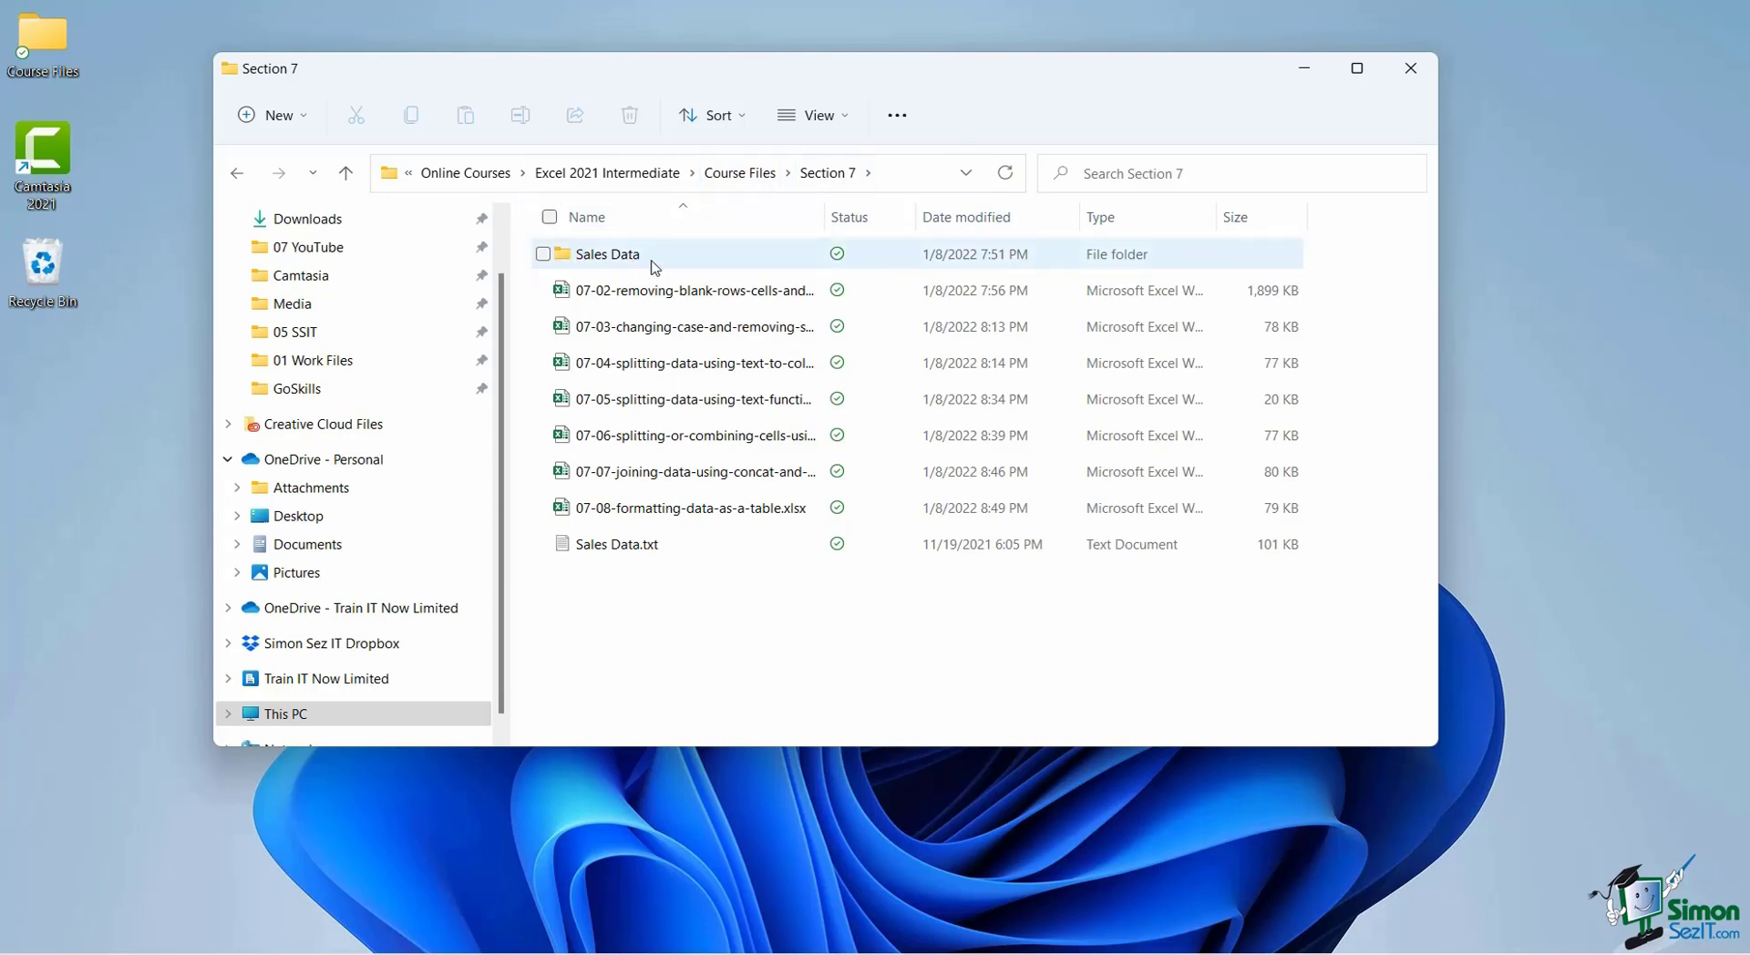
mouse_move(637, 260)
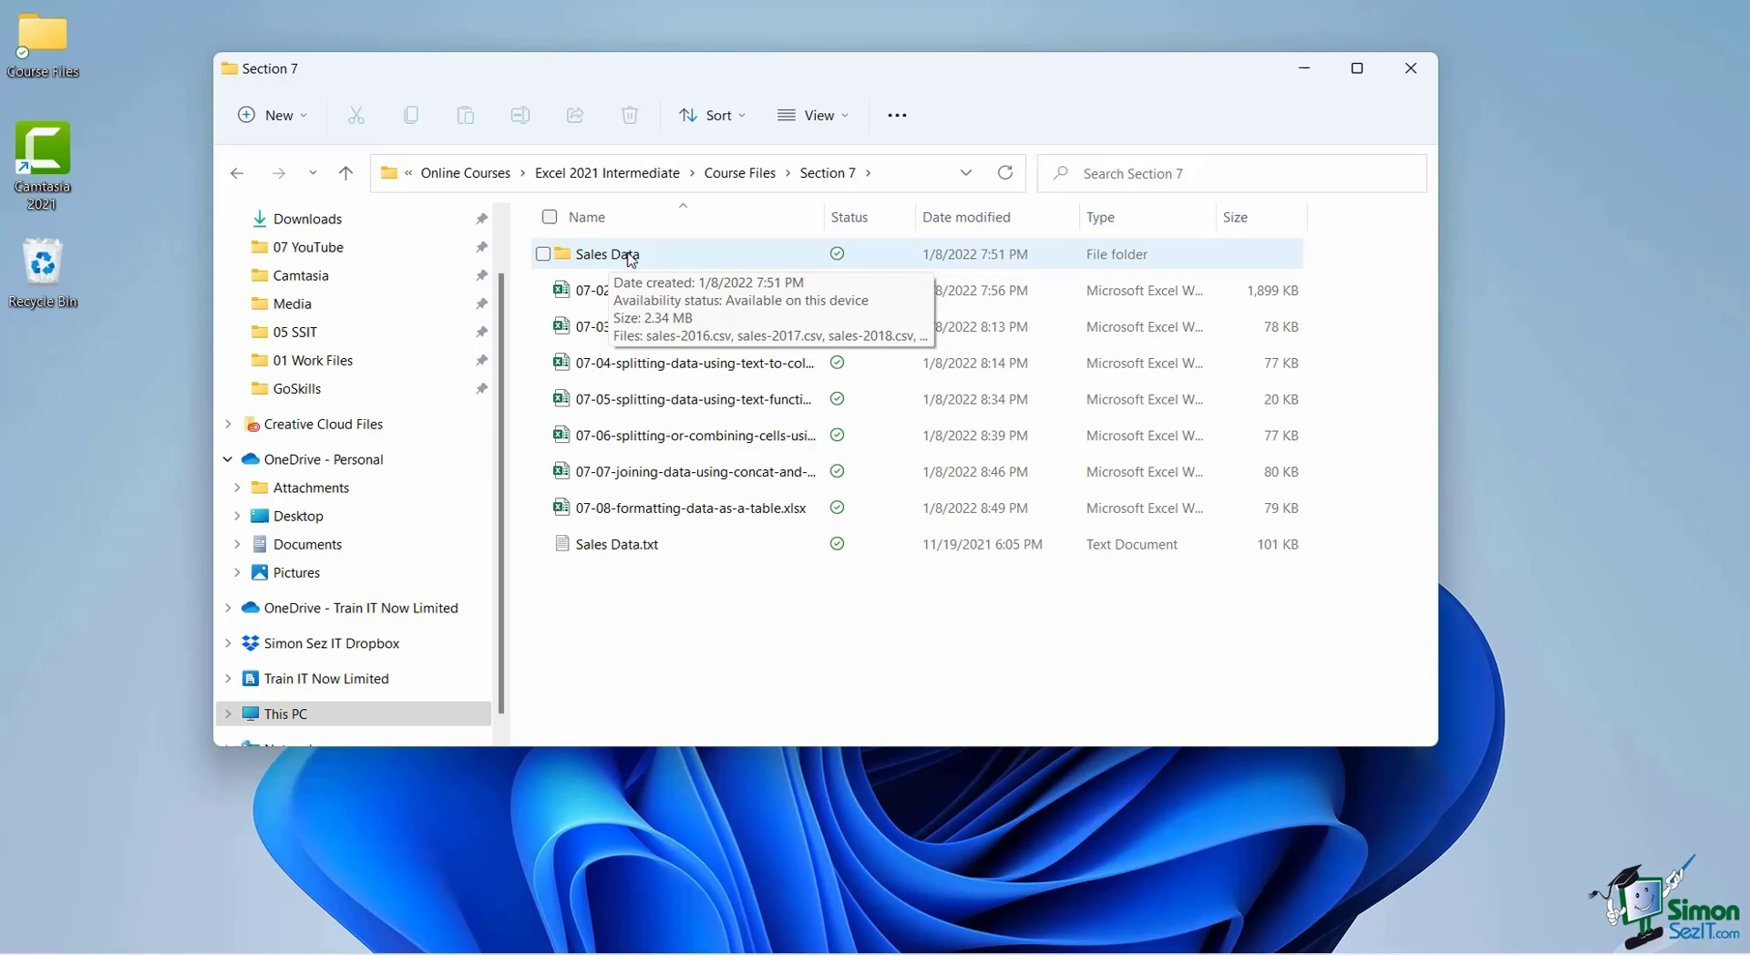
double_click(632, 258)
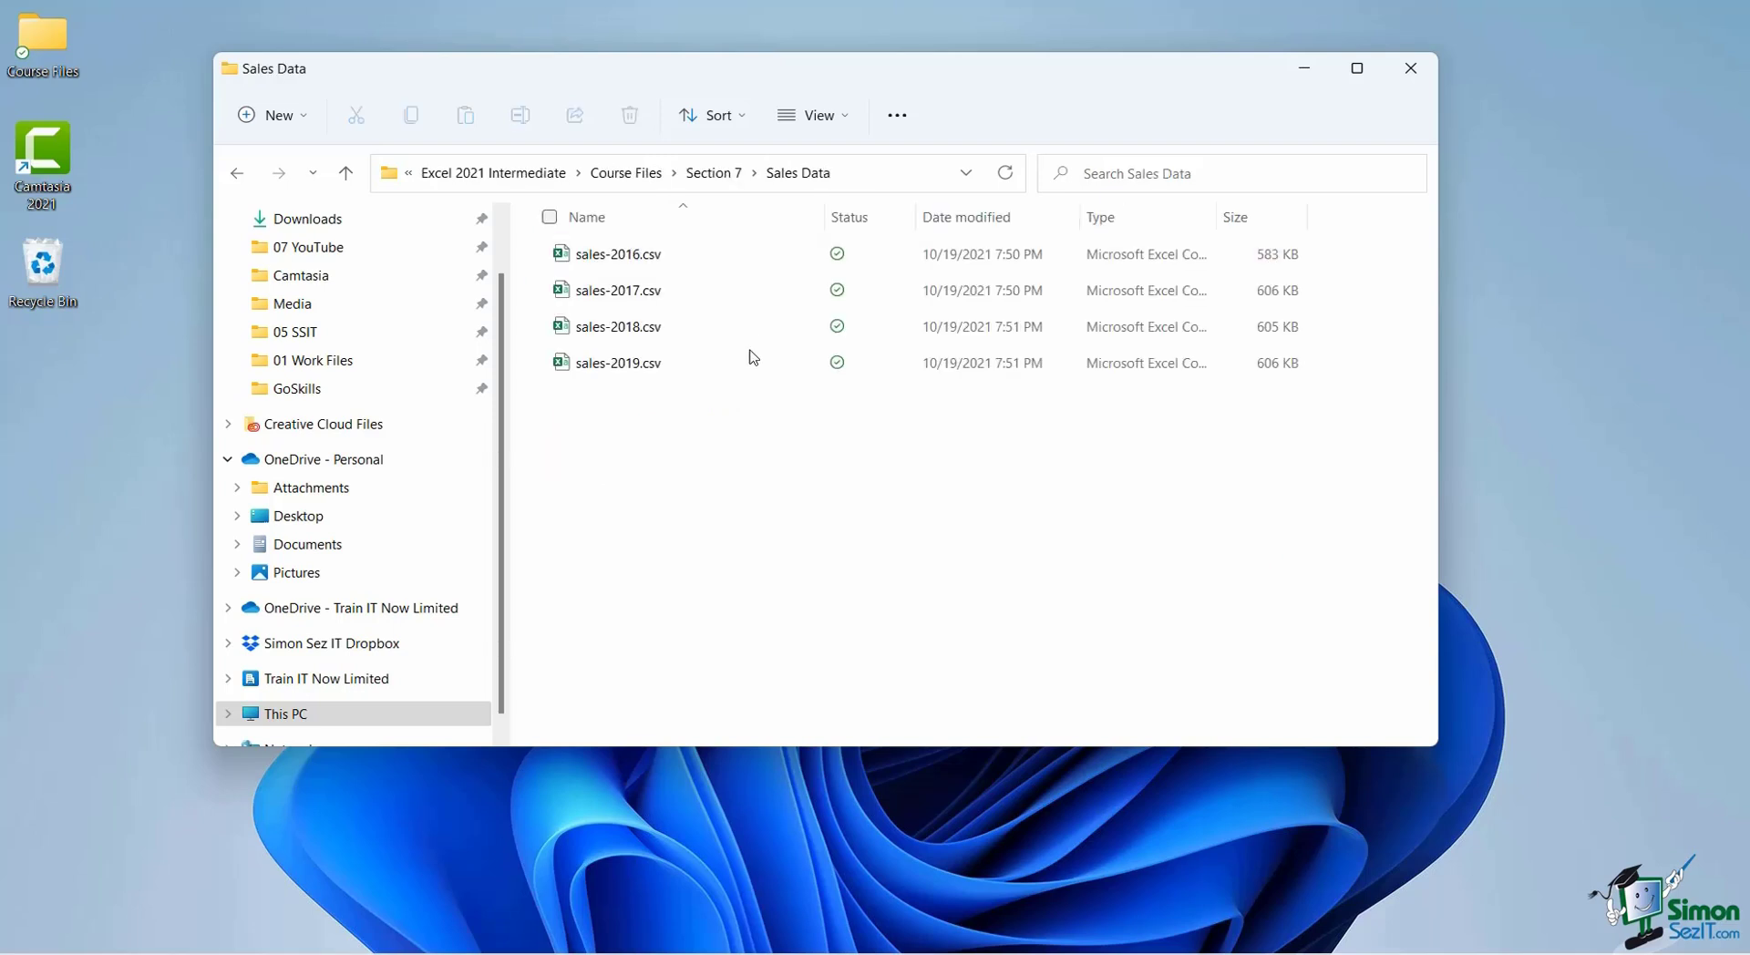
left_click(638, 292)
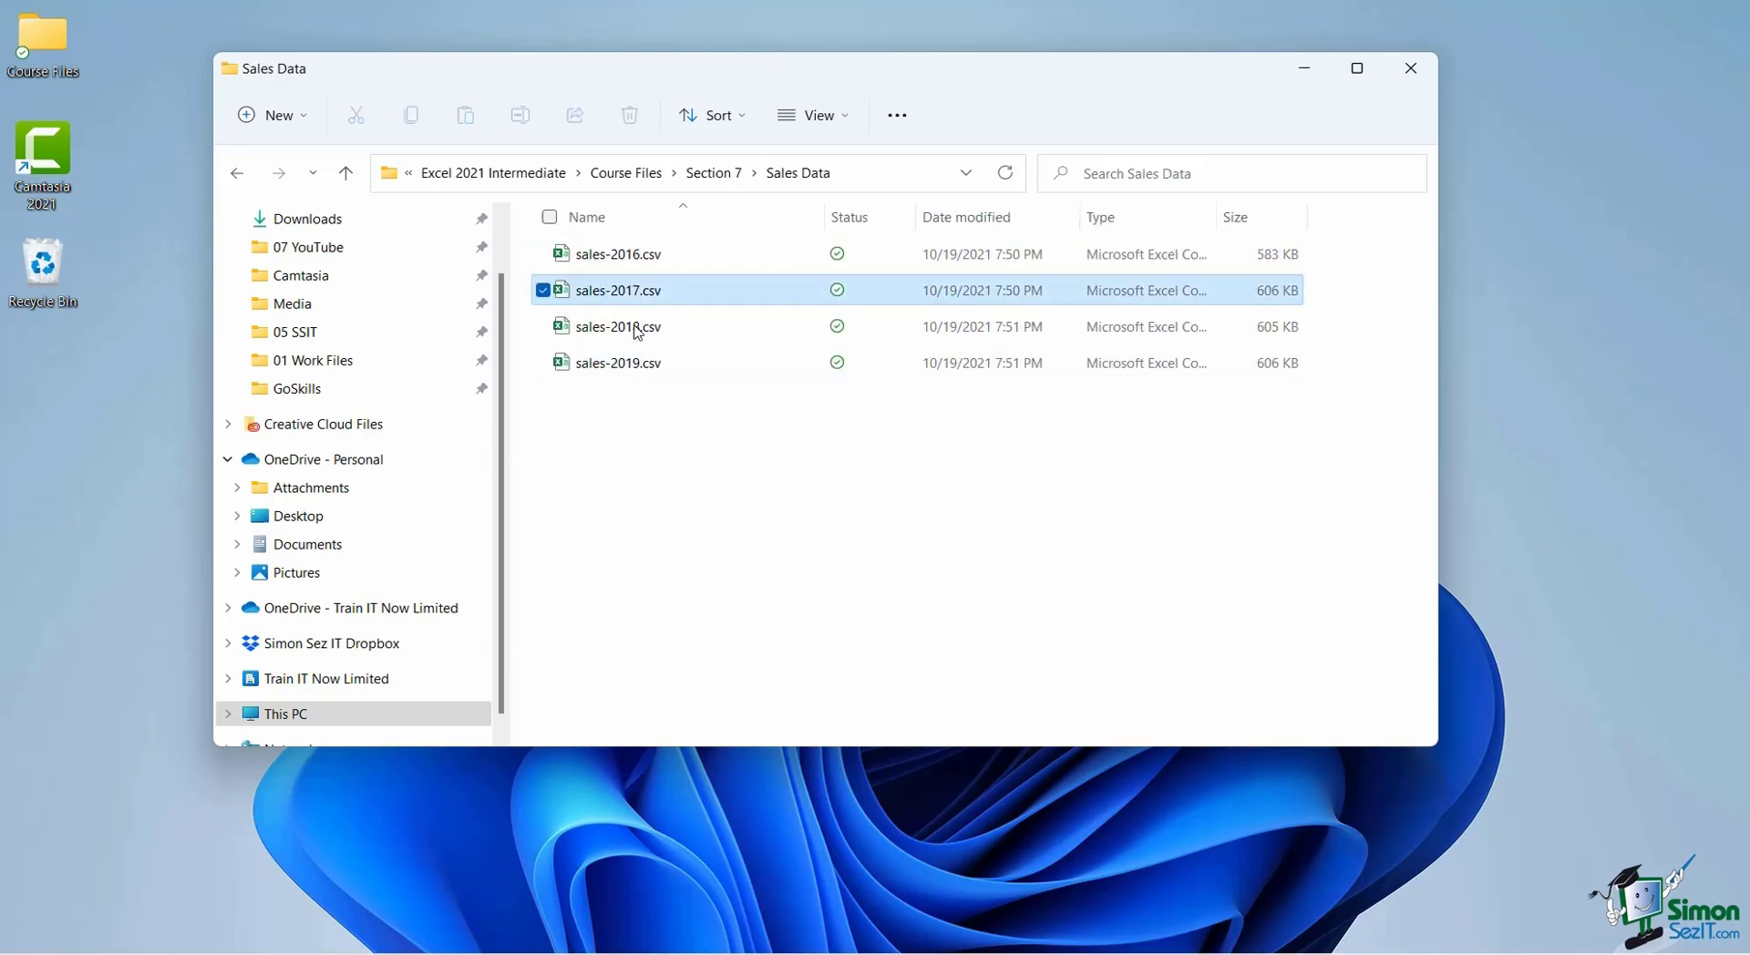
left_click(639, 330)
left_click(631, 366)
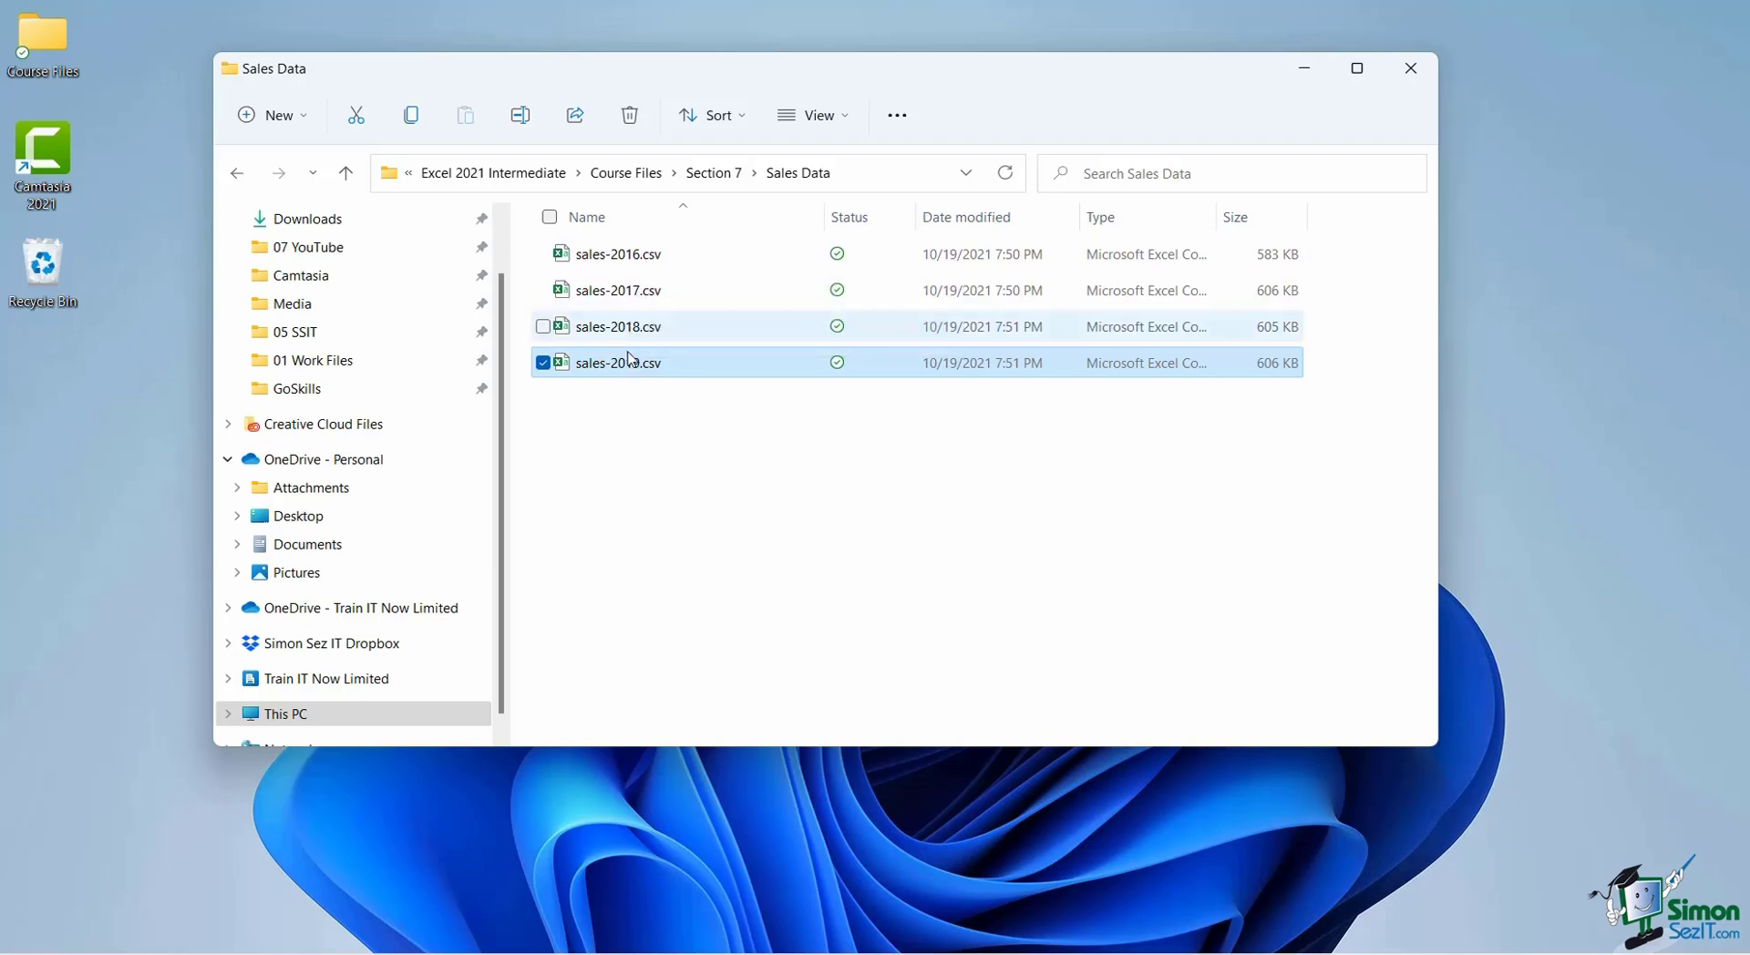
left_click(630, 254)
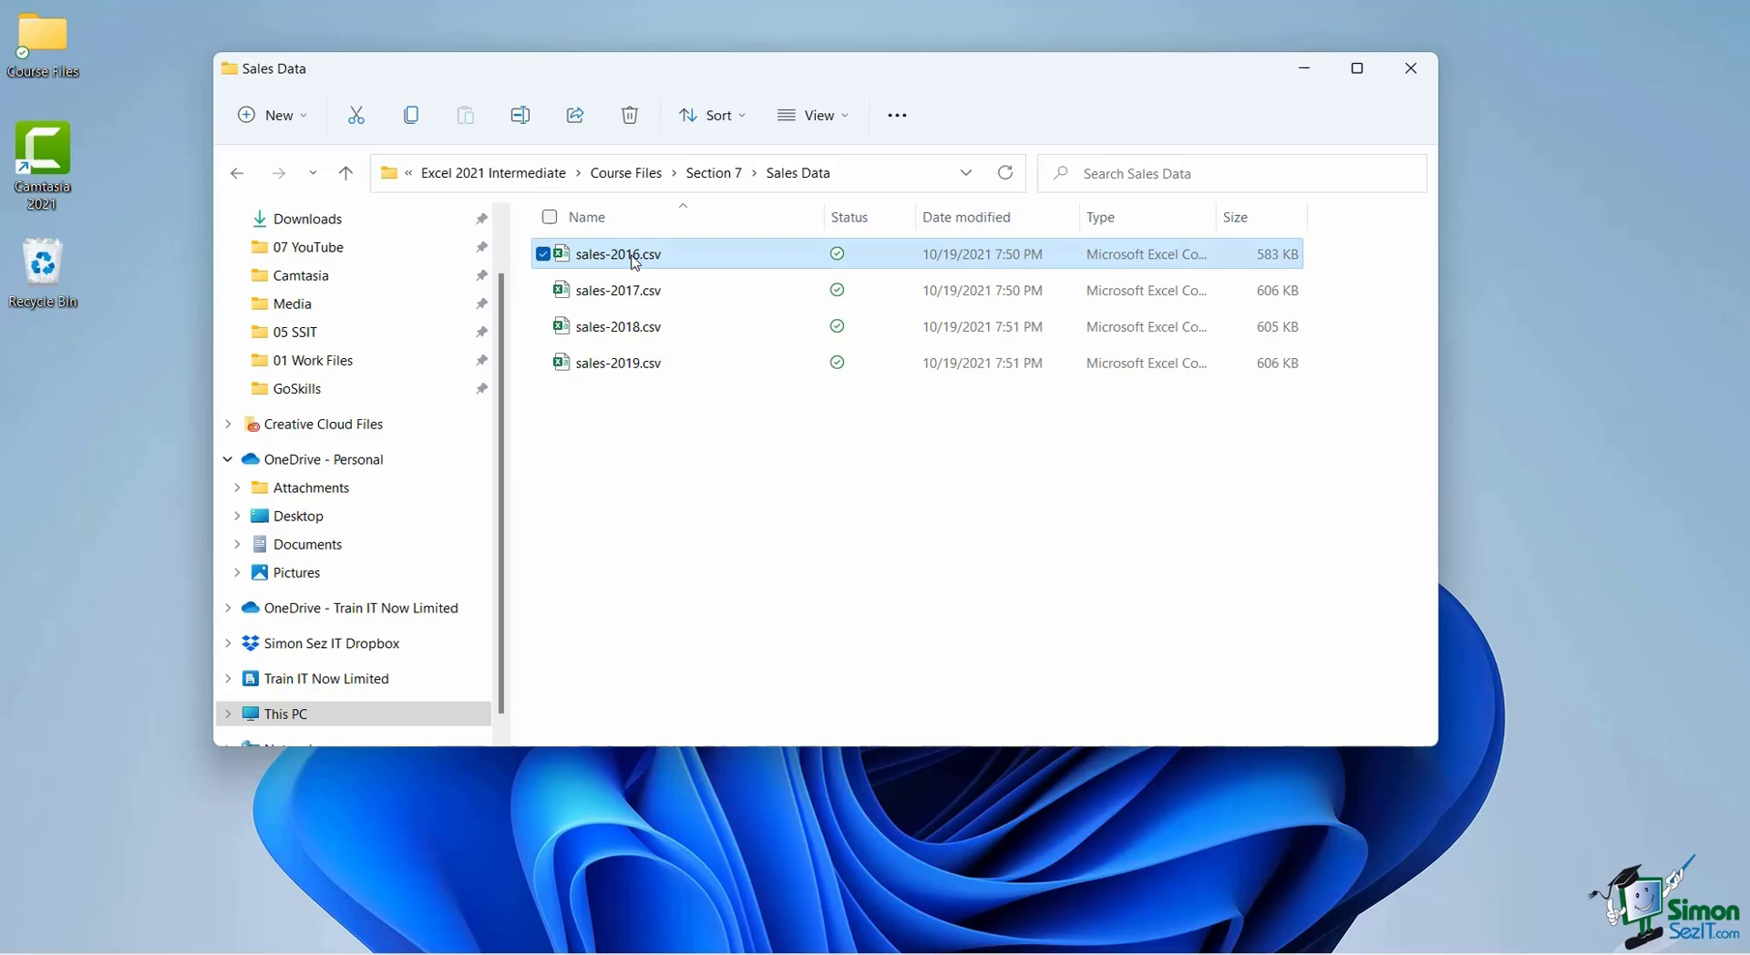
Open sales-2016.csv in Excel, review its A1:G1 column headers, then close it.
double_click(630, 255)
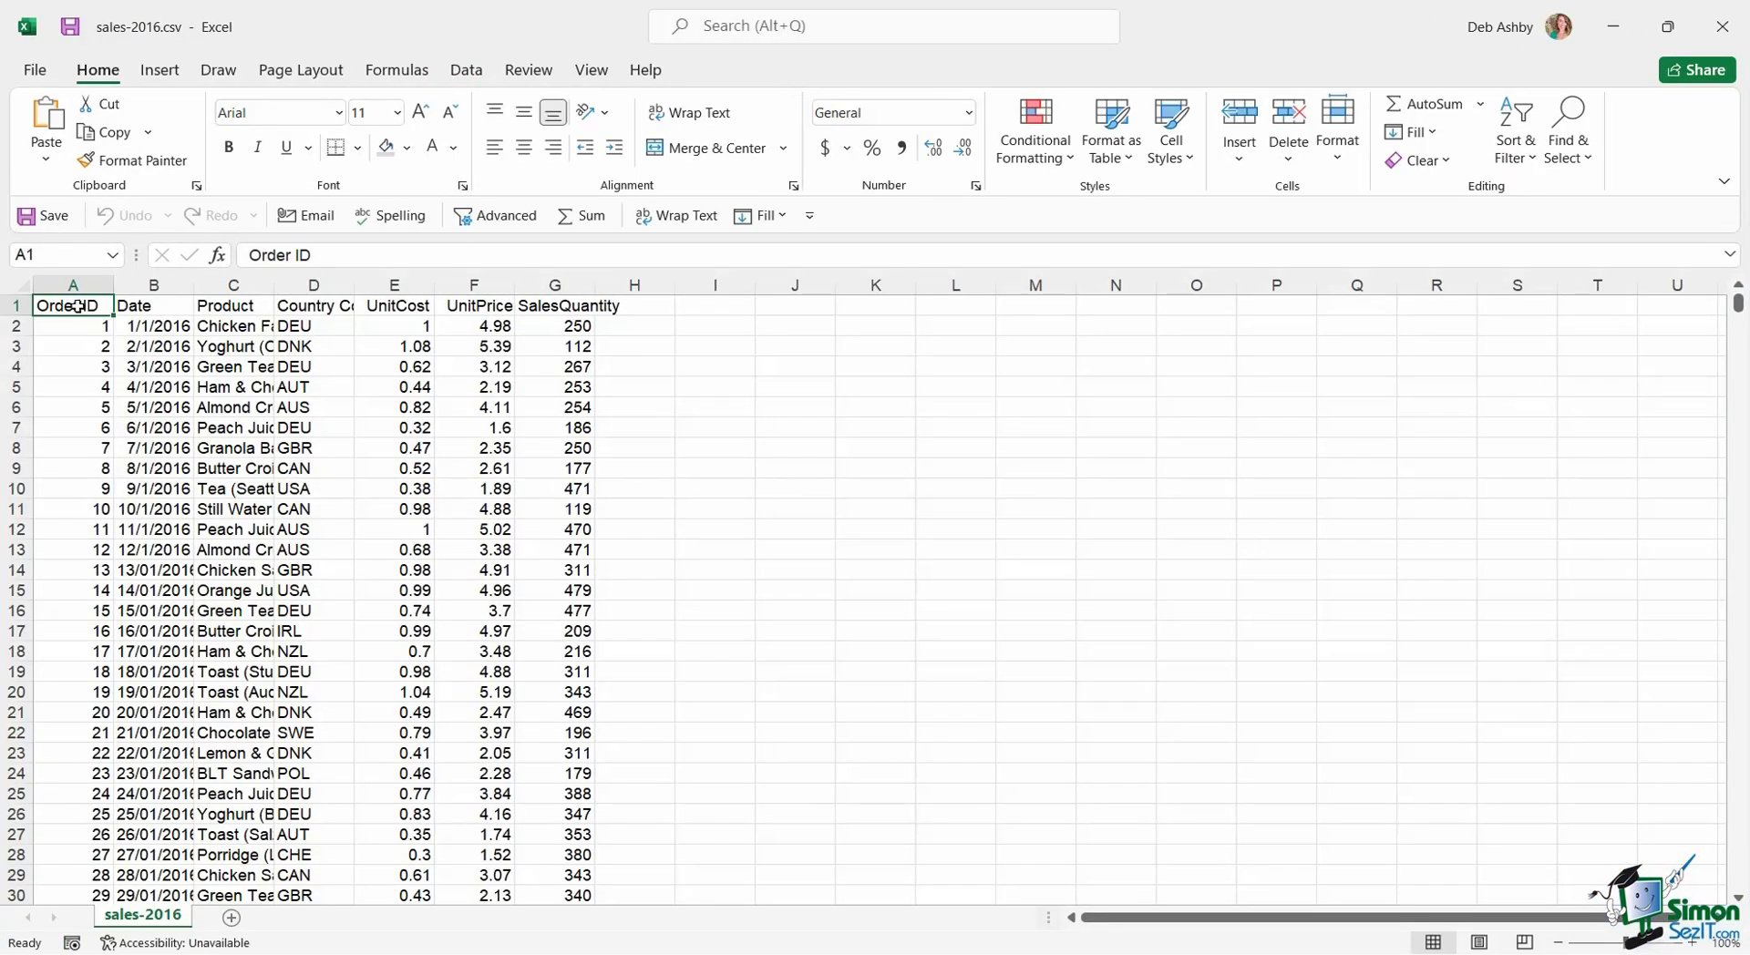
left_click_drag(72, 304, 584, 306)
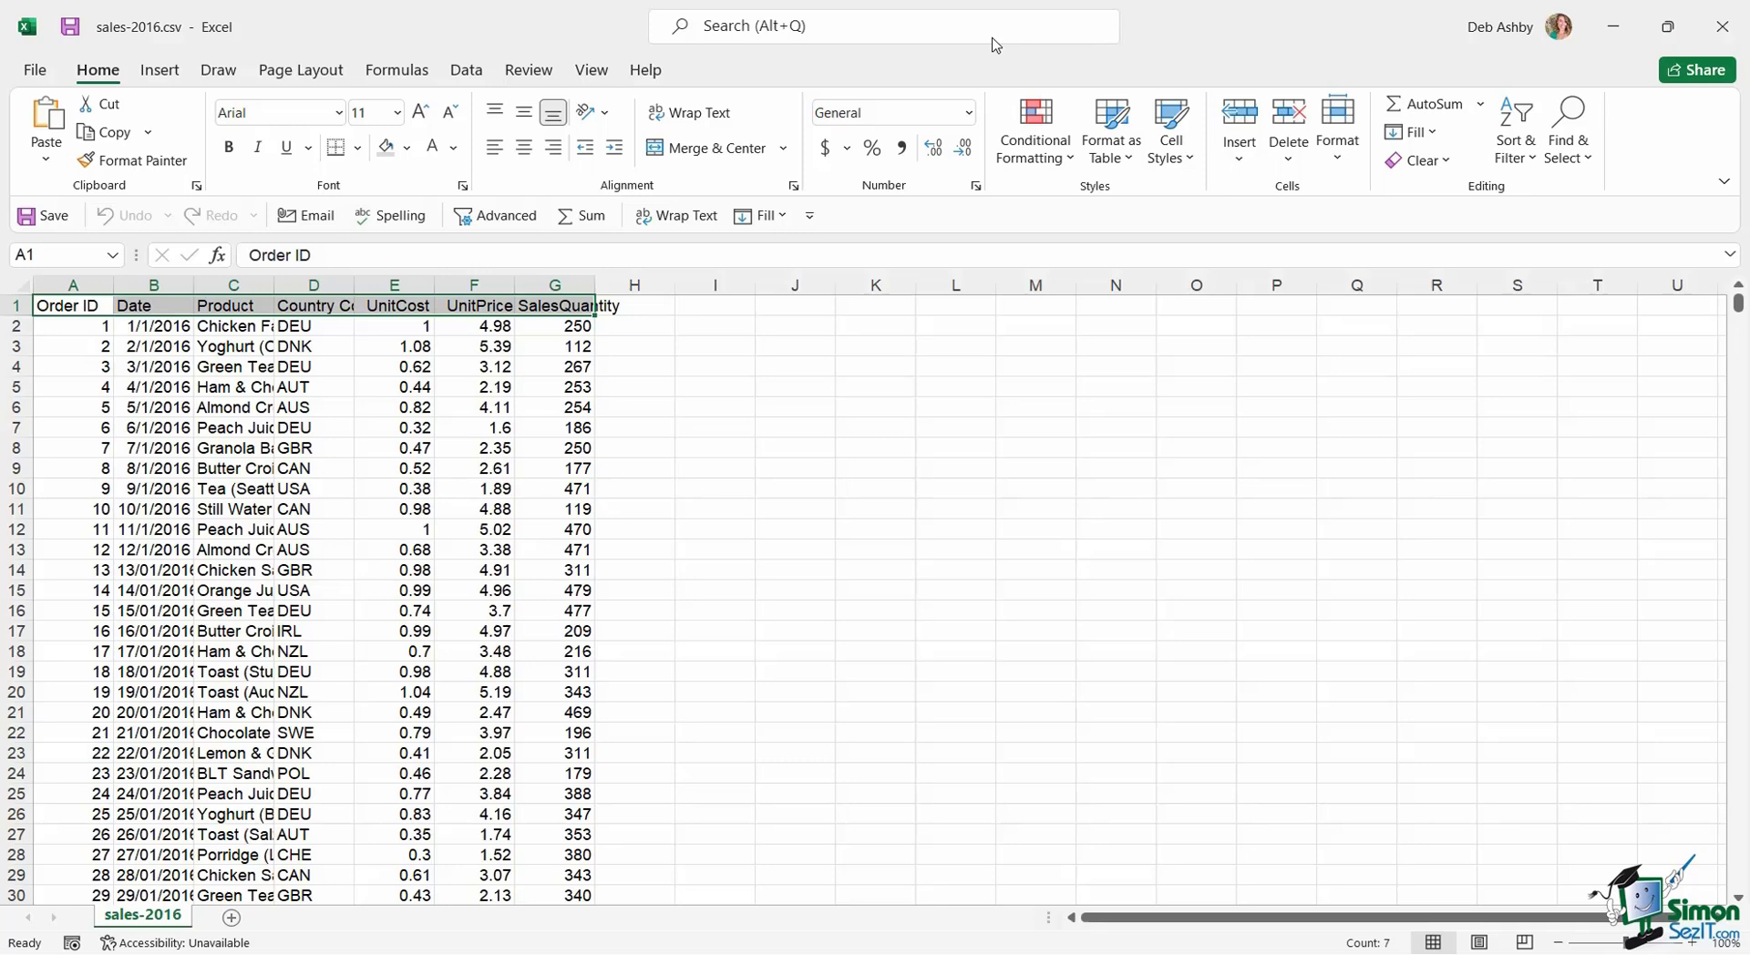
left_click(1722, 26)
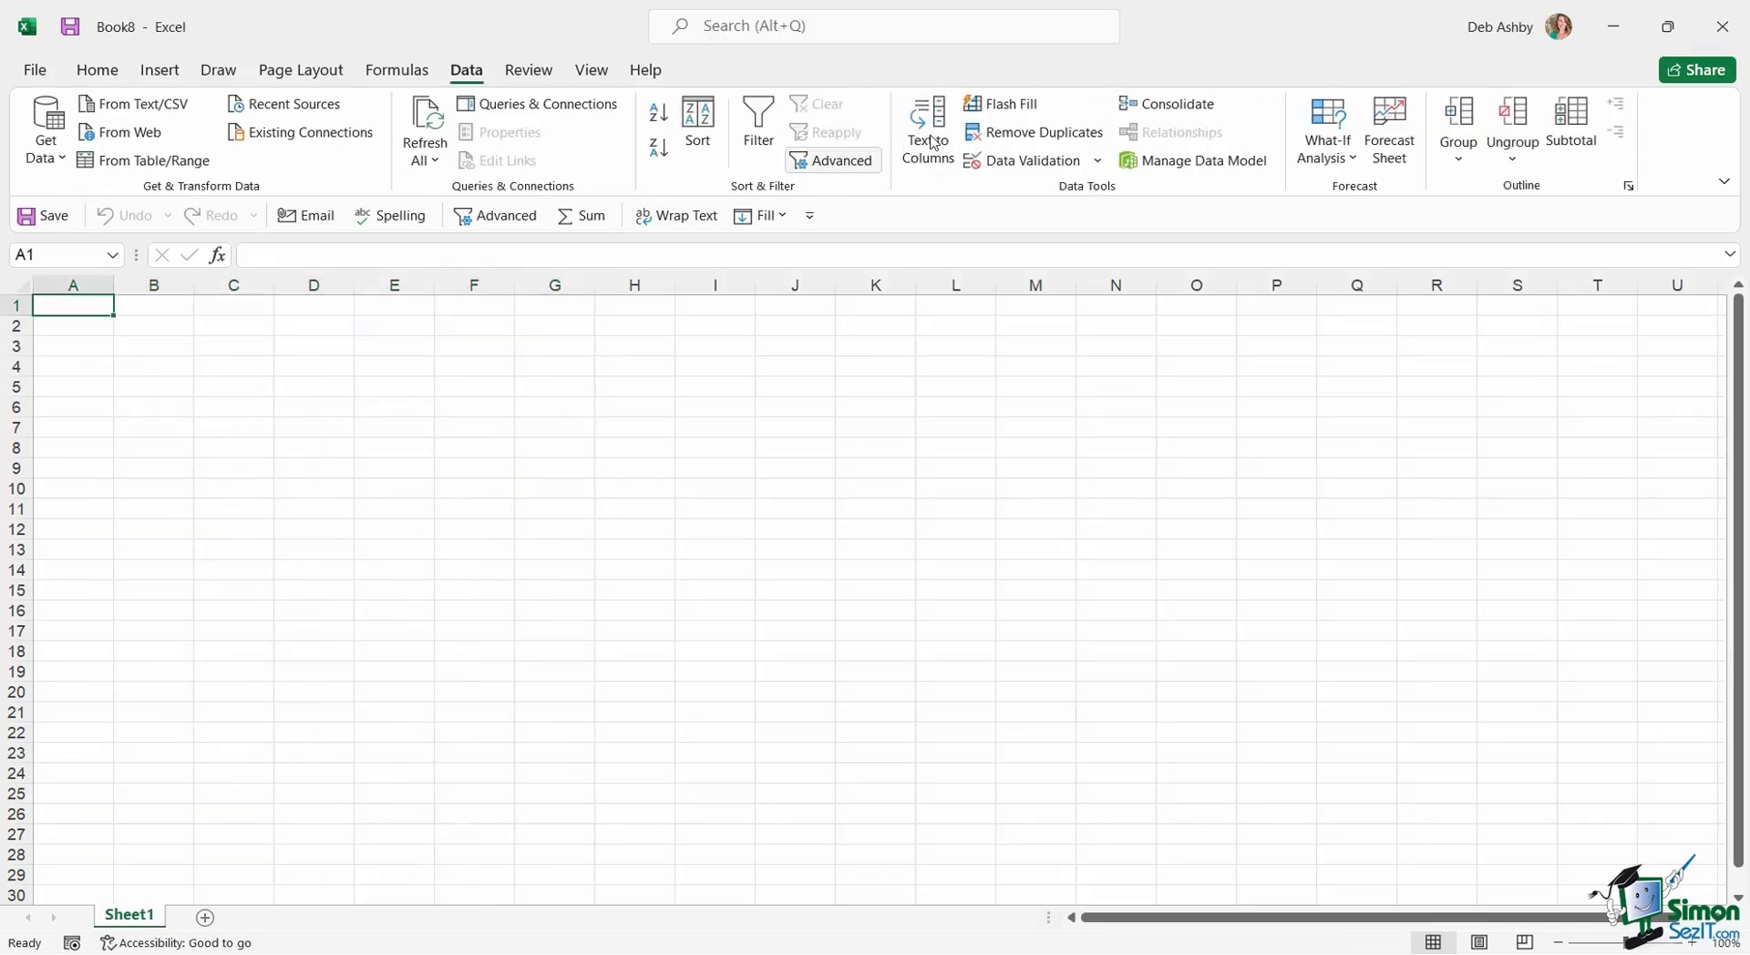
Return to Book8 and start a Get Data > From File > From Folder import.
left_click(1614, 34)
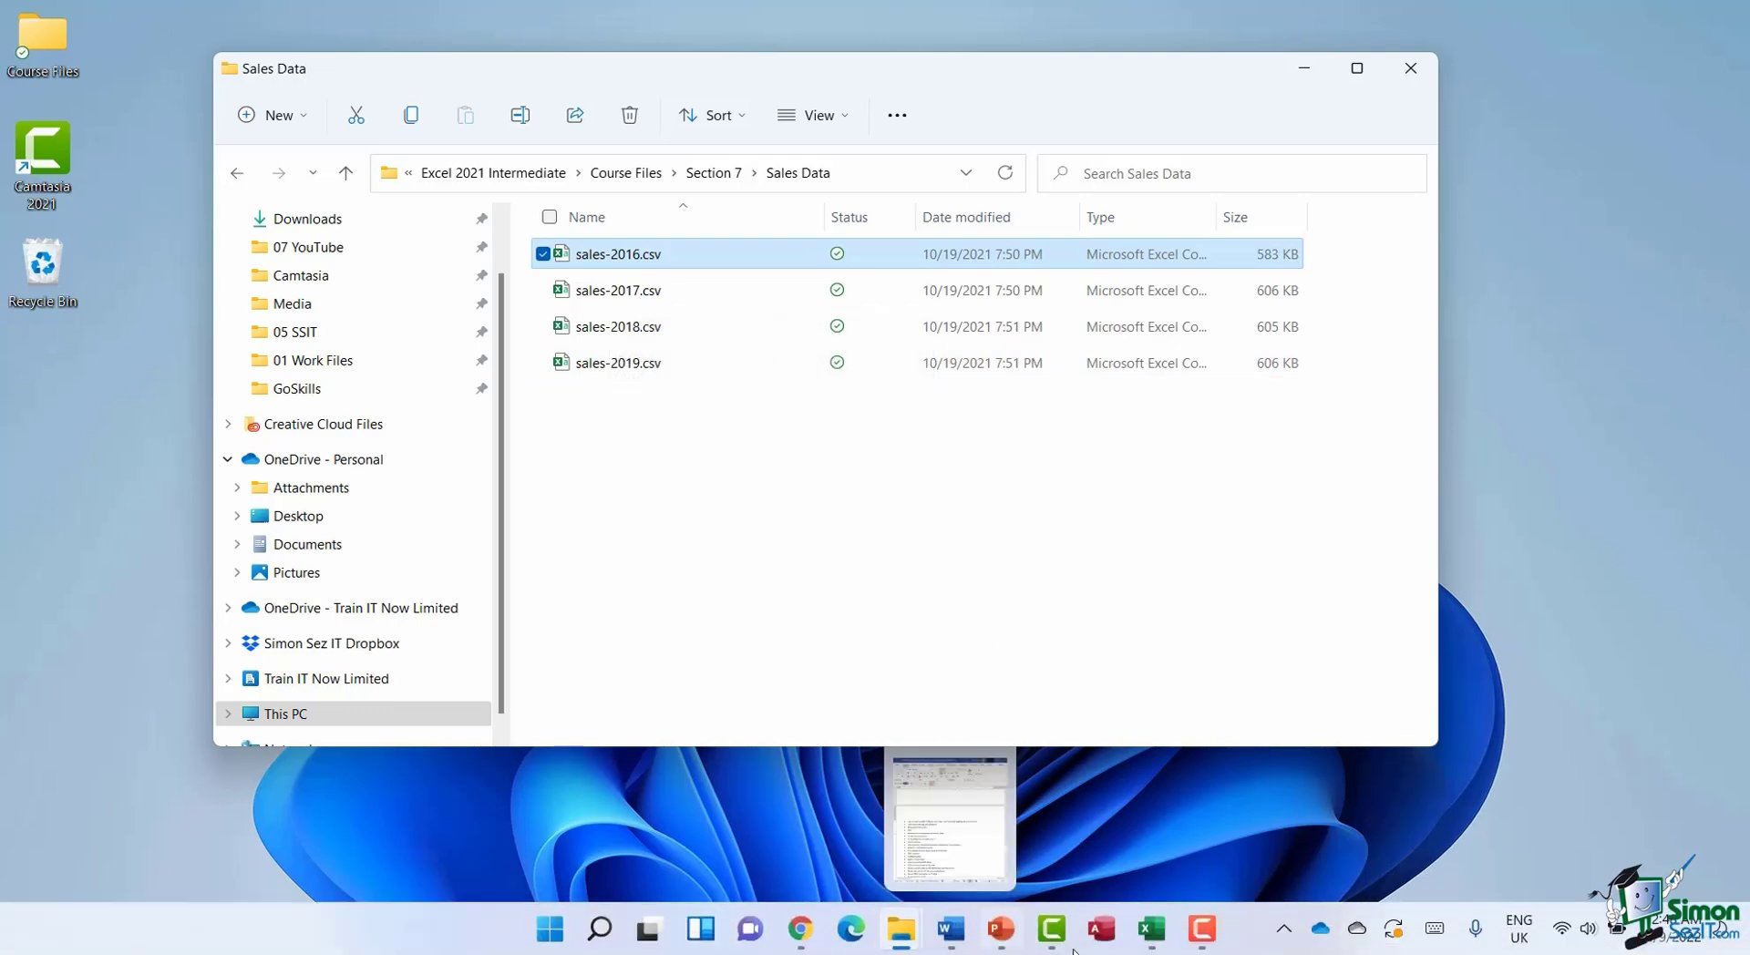
left_click(1151, 928)
left_click(398, 429)
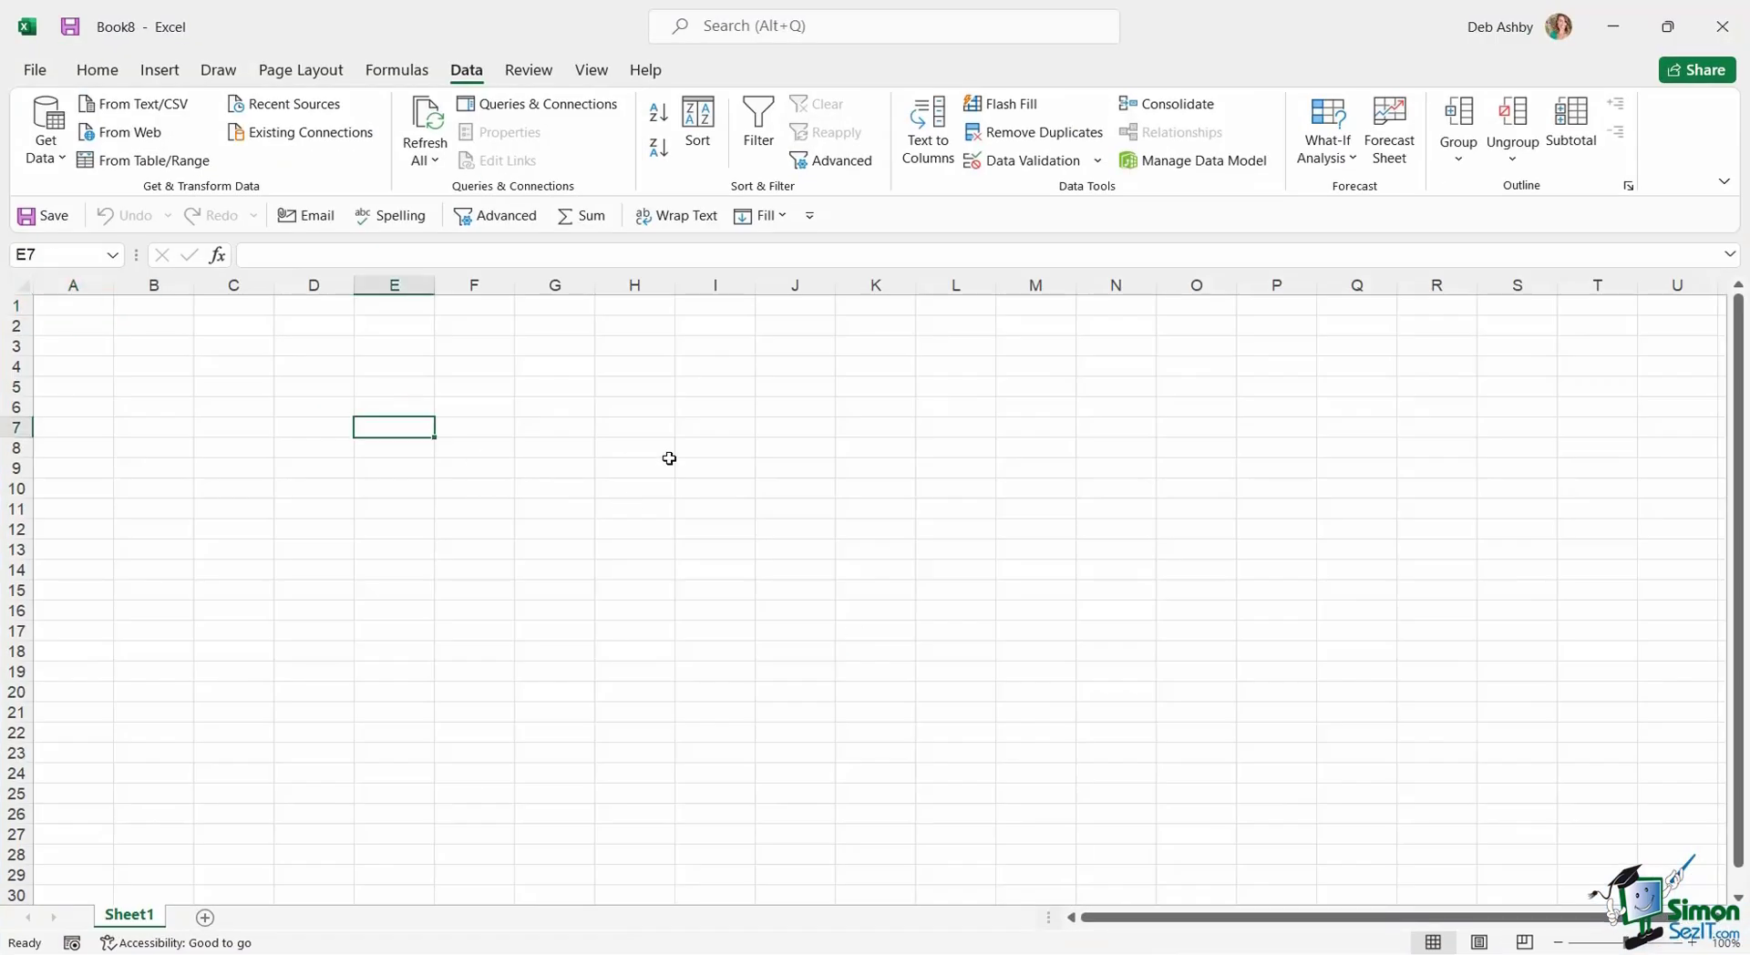
left_click(61, 148)
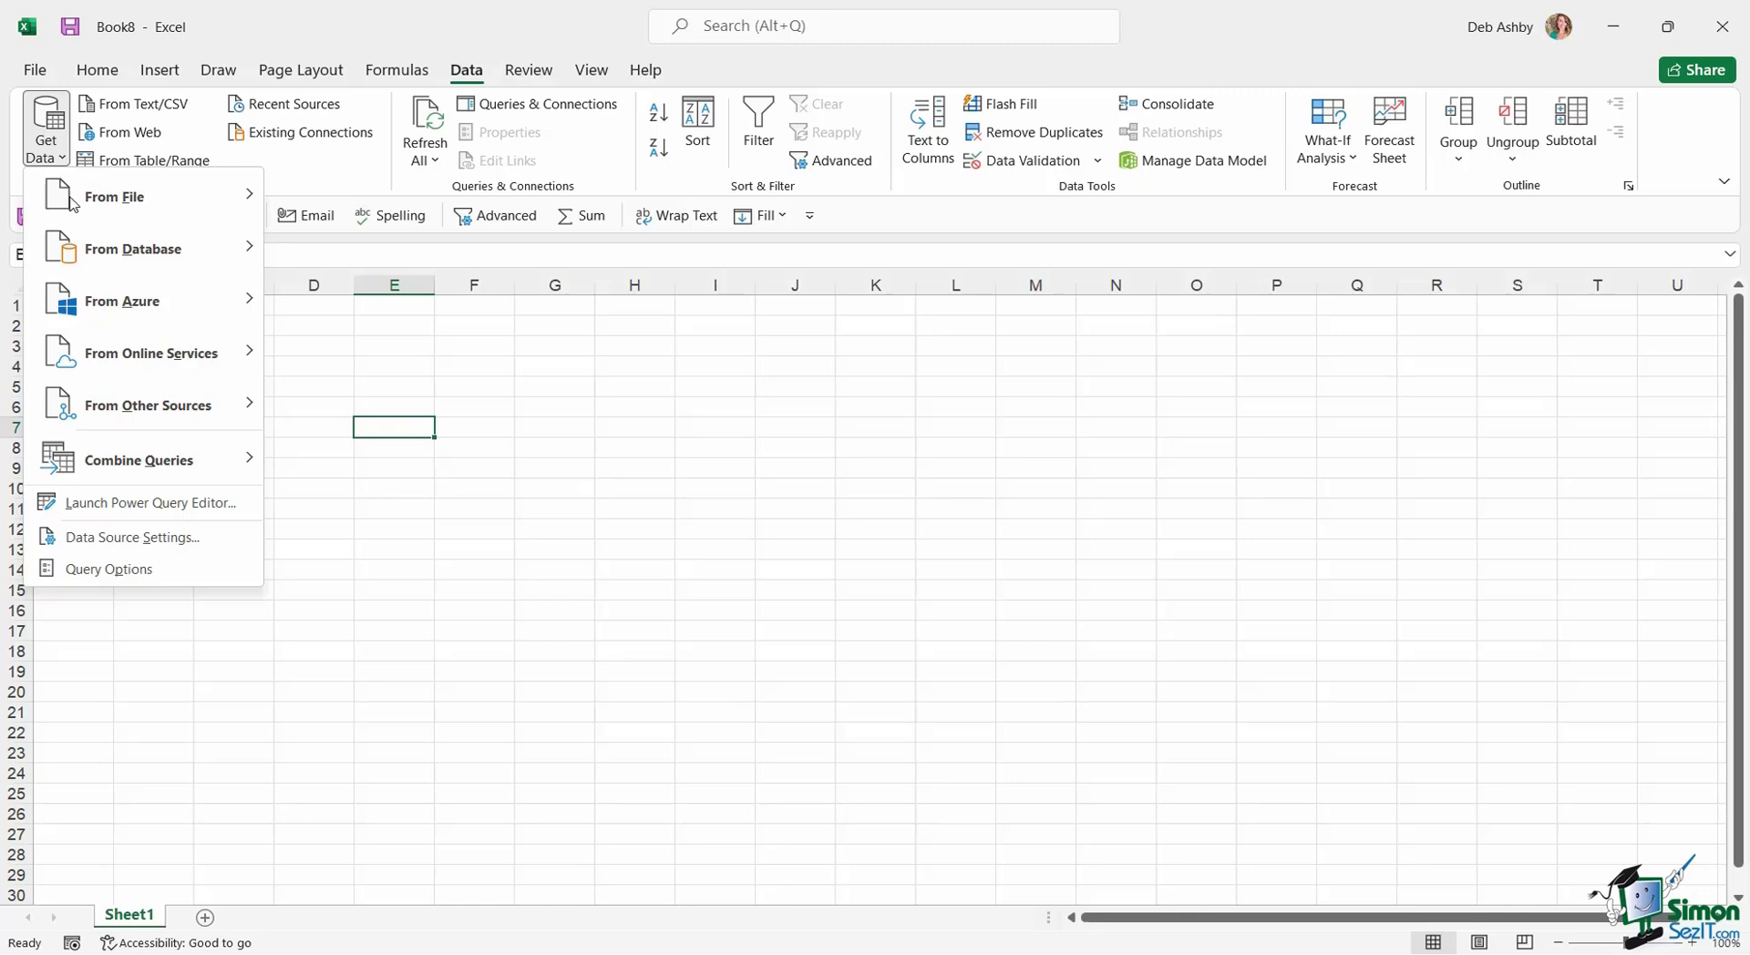
mouse_move(73, 208)
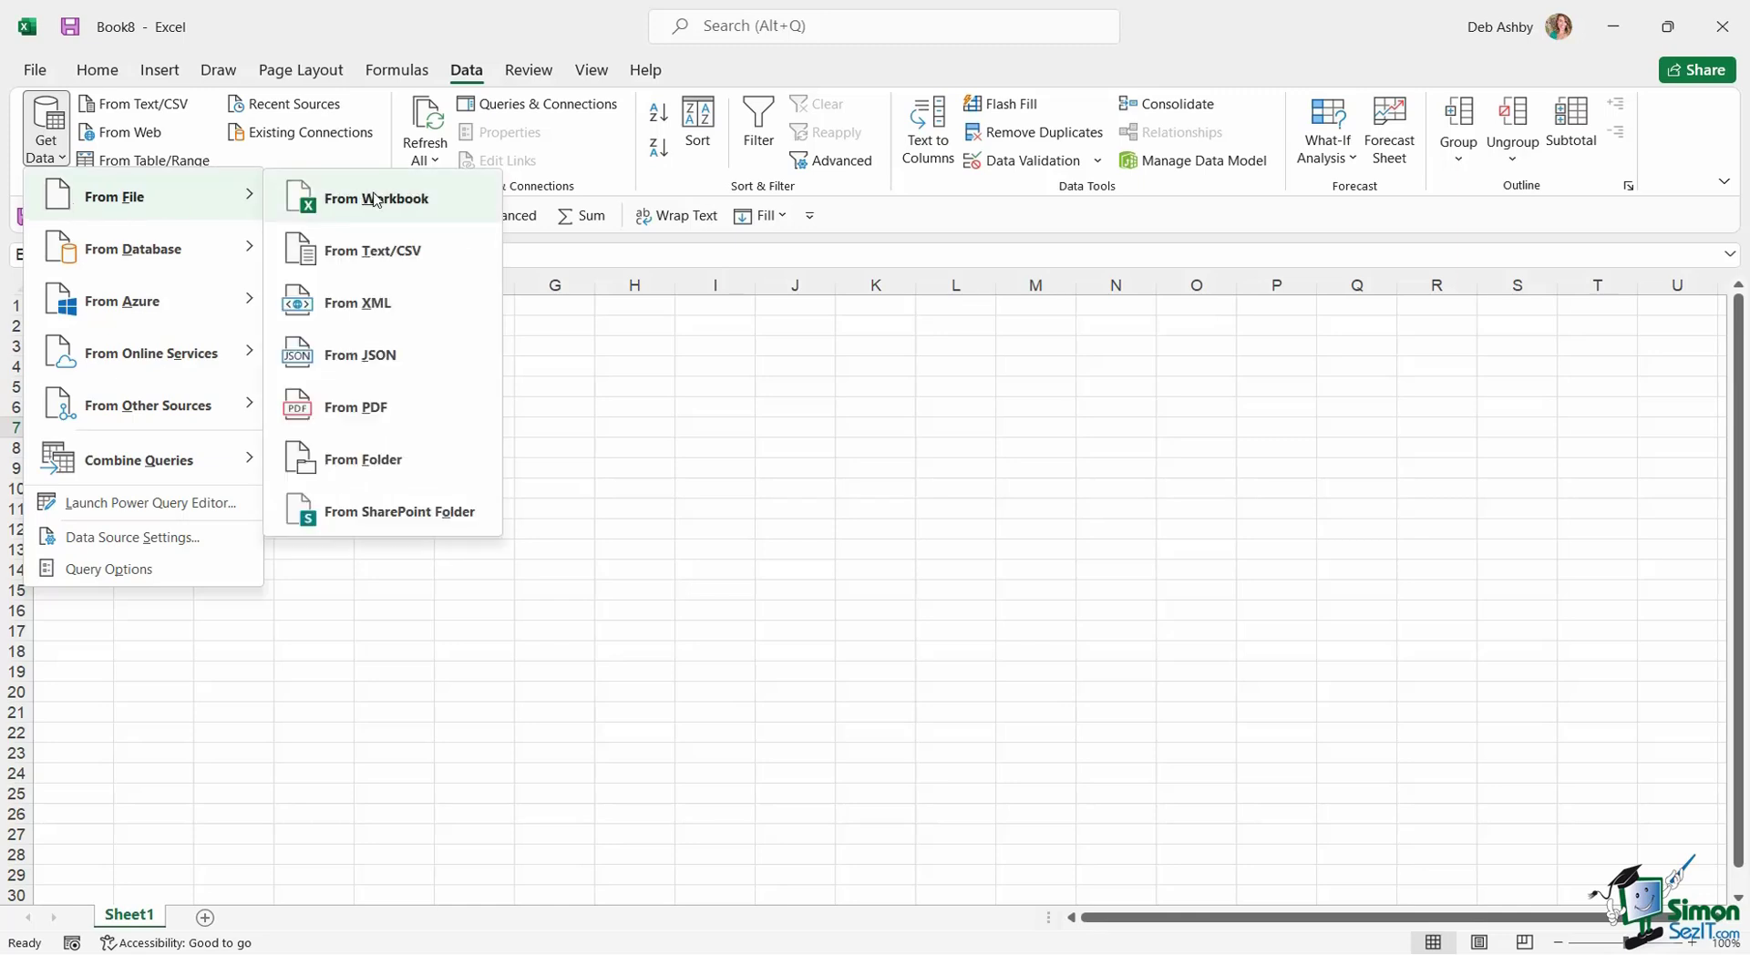
left_click(369, 468)
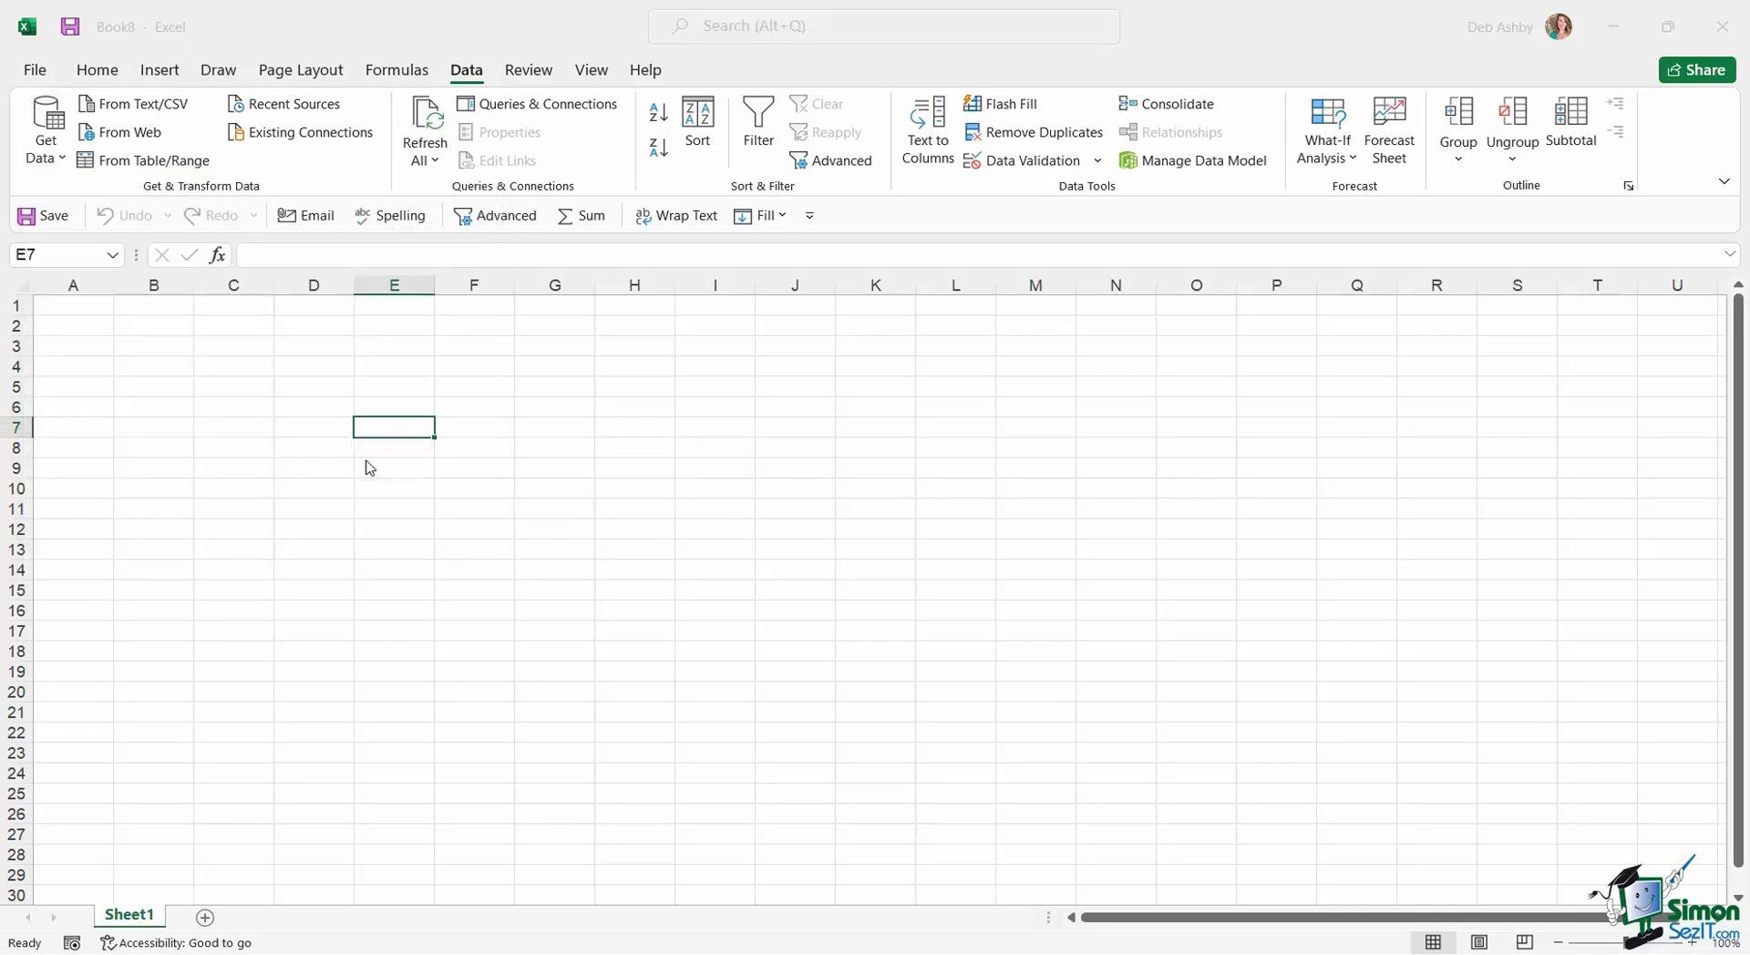
Pick the Sales Data folder as the import source.
left_click(343, 274)
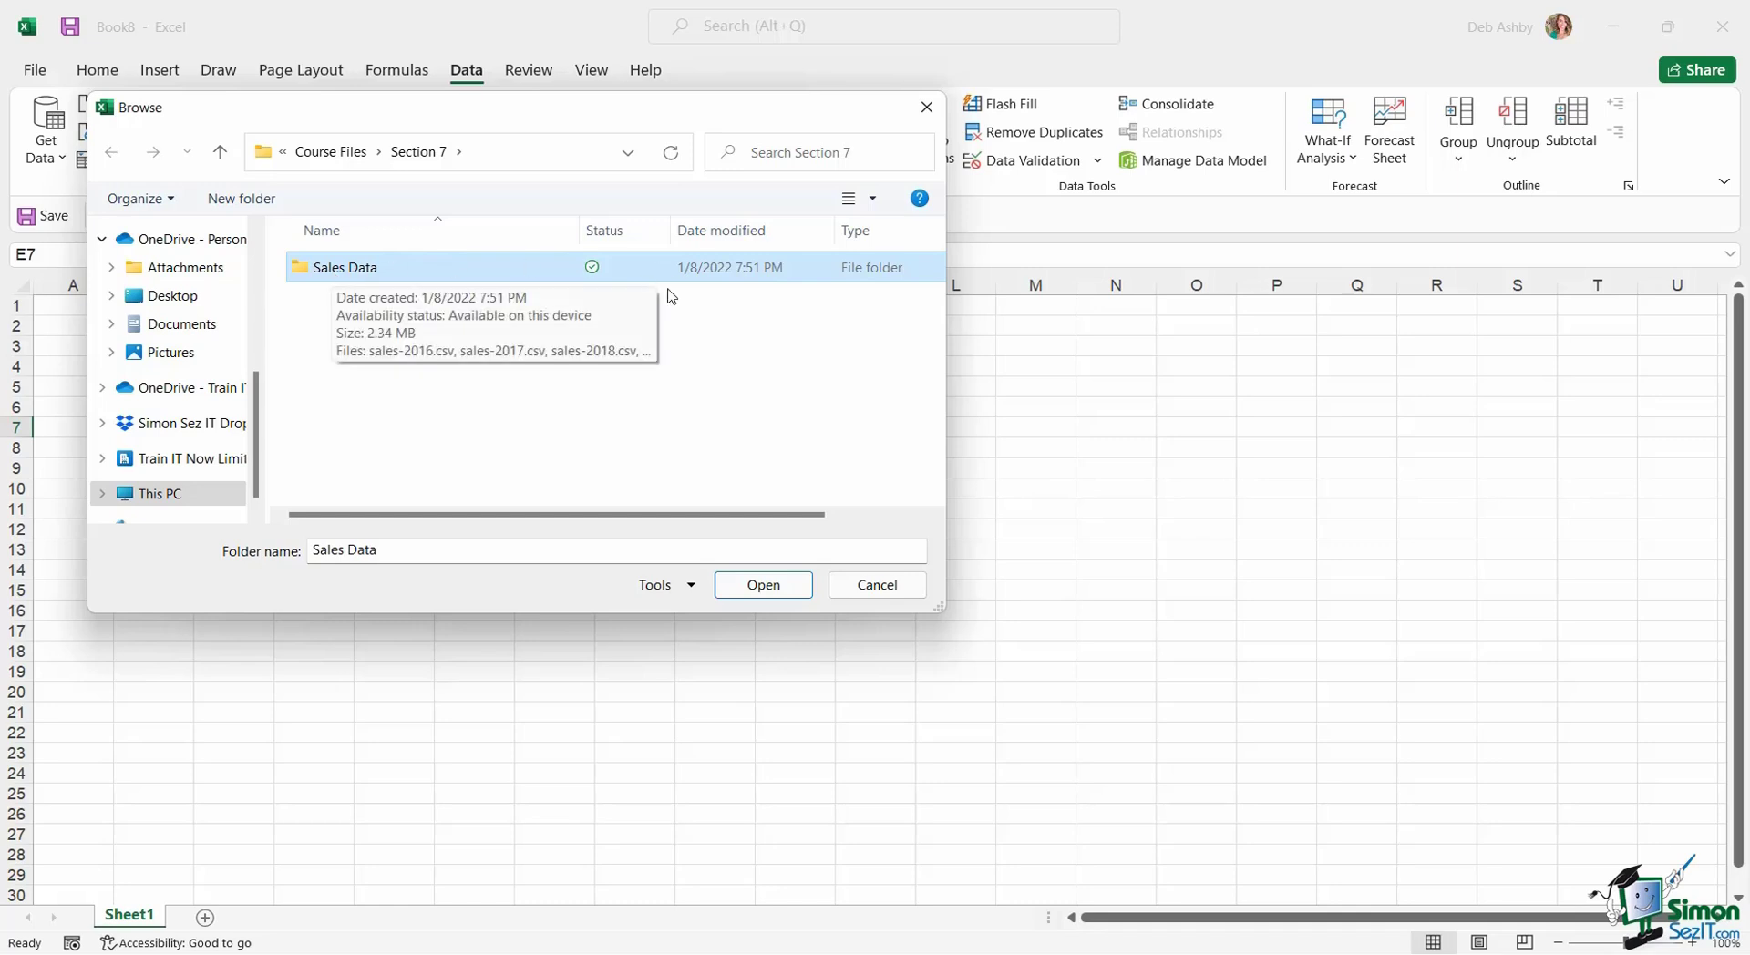
left_click(764, 586)
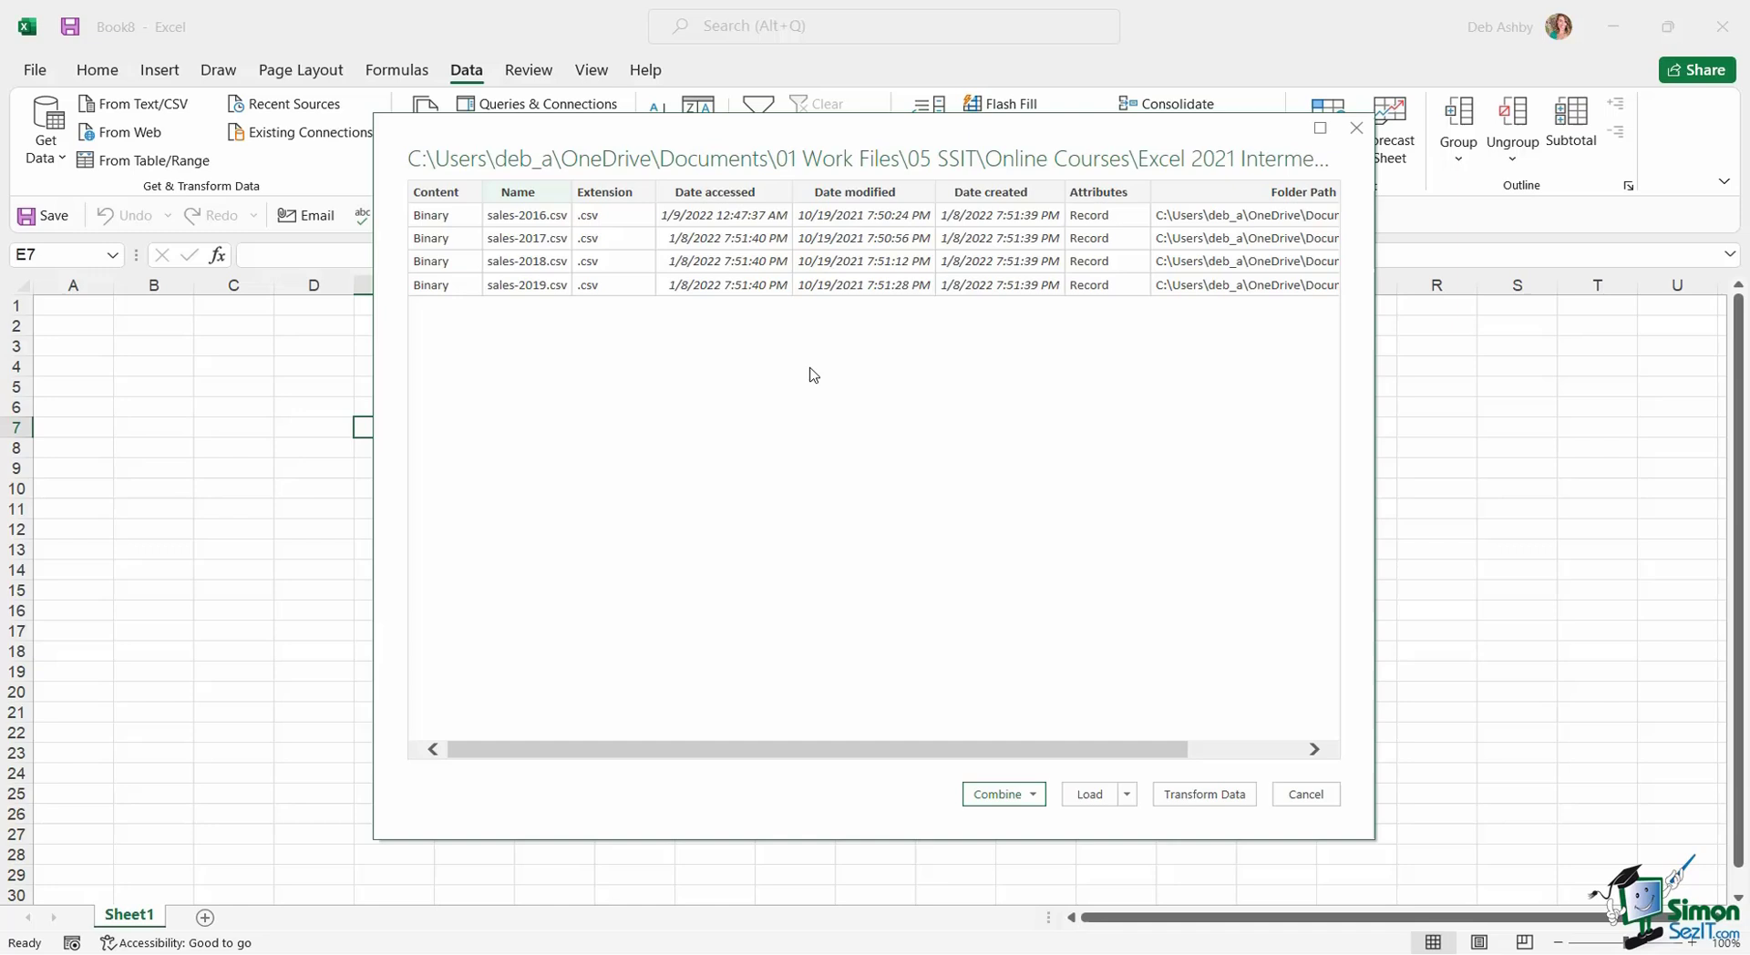
Send the folder to Power Query and preview sales-2016.csv through sales-2019.csv.
left_click(1208, 796)
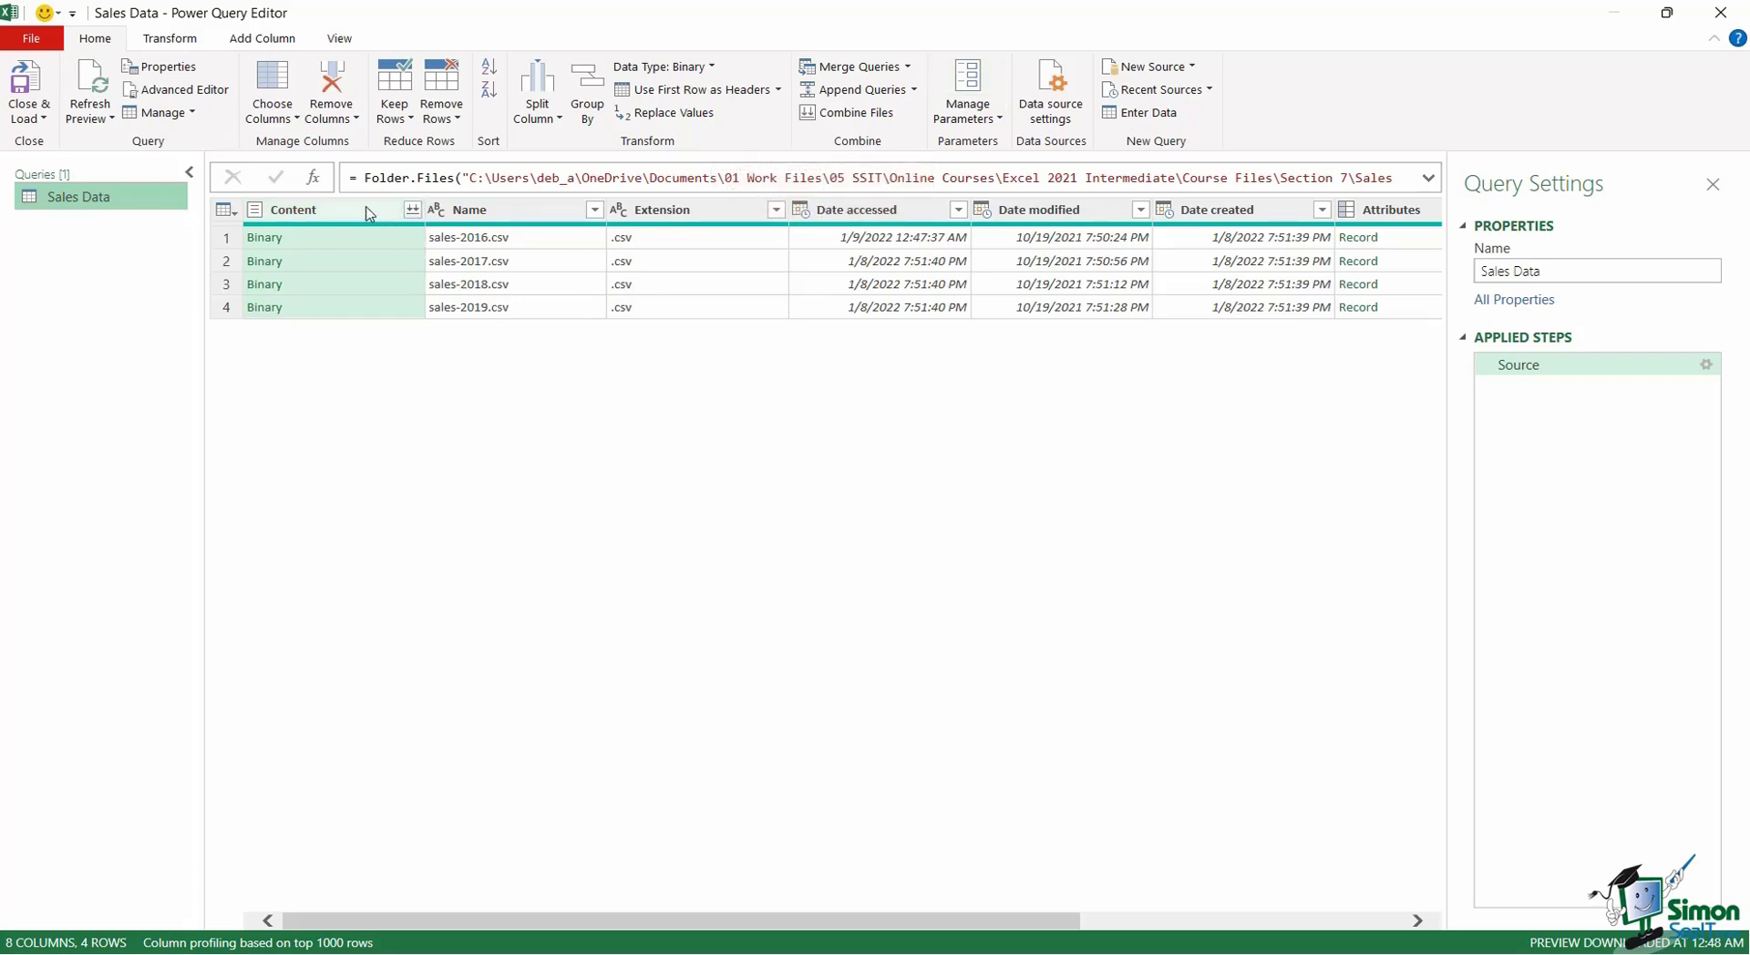
left_click(517, 239)
left_click(515, 262)
left_click(512, 284)
left_click(514, 308)
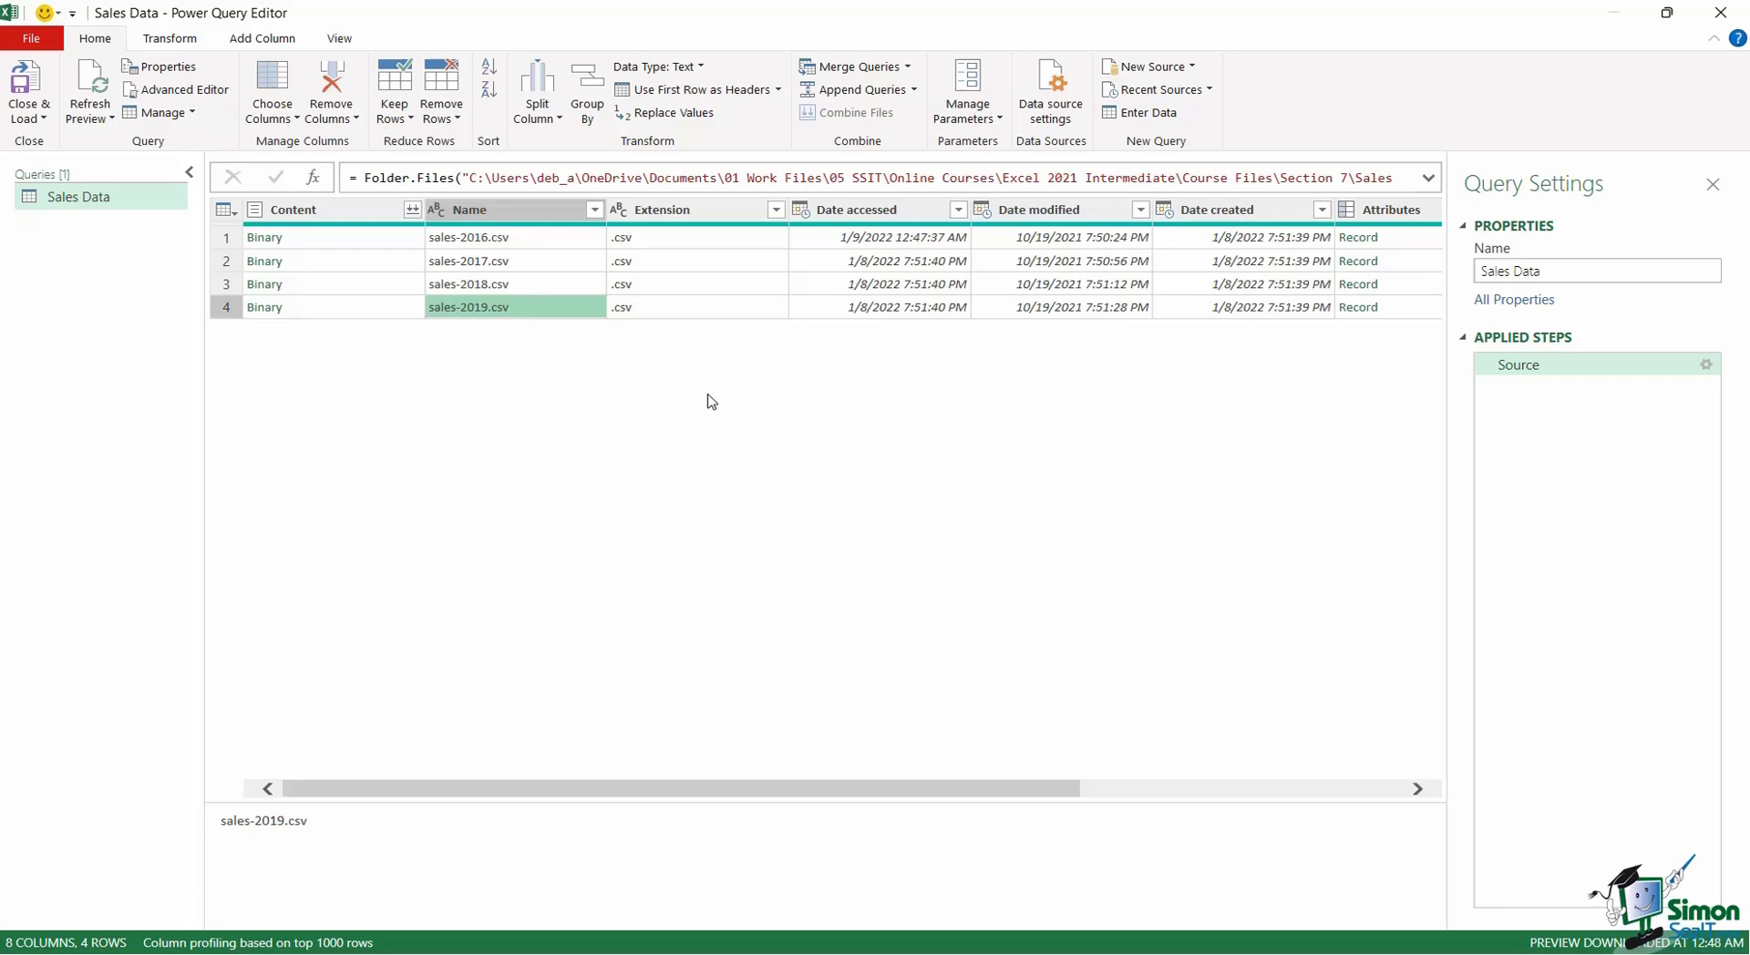
Combine the four CSV files into one table using the default Combine Files settings.
left_click(412, 211)
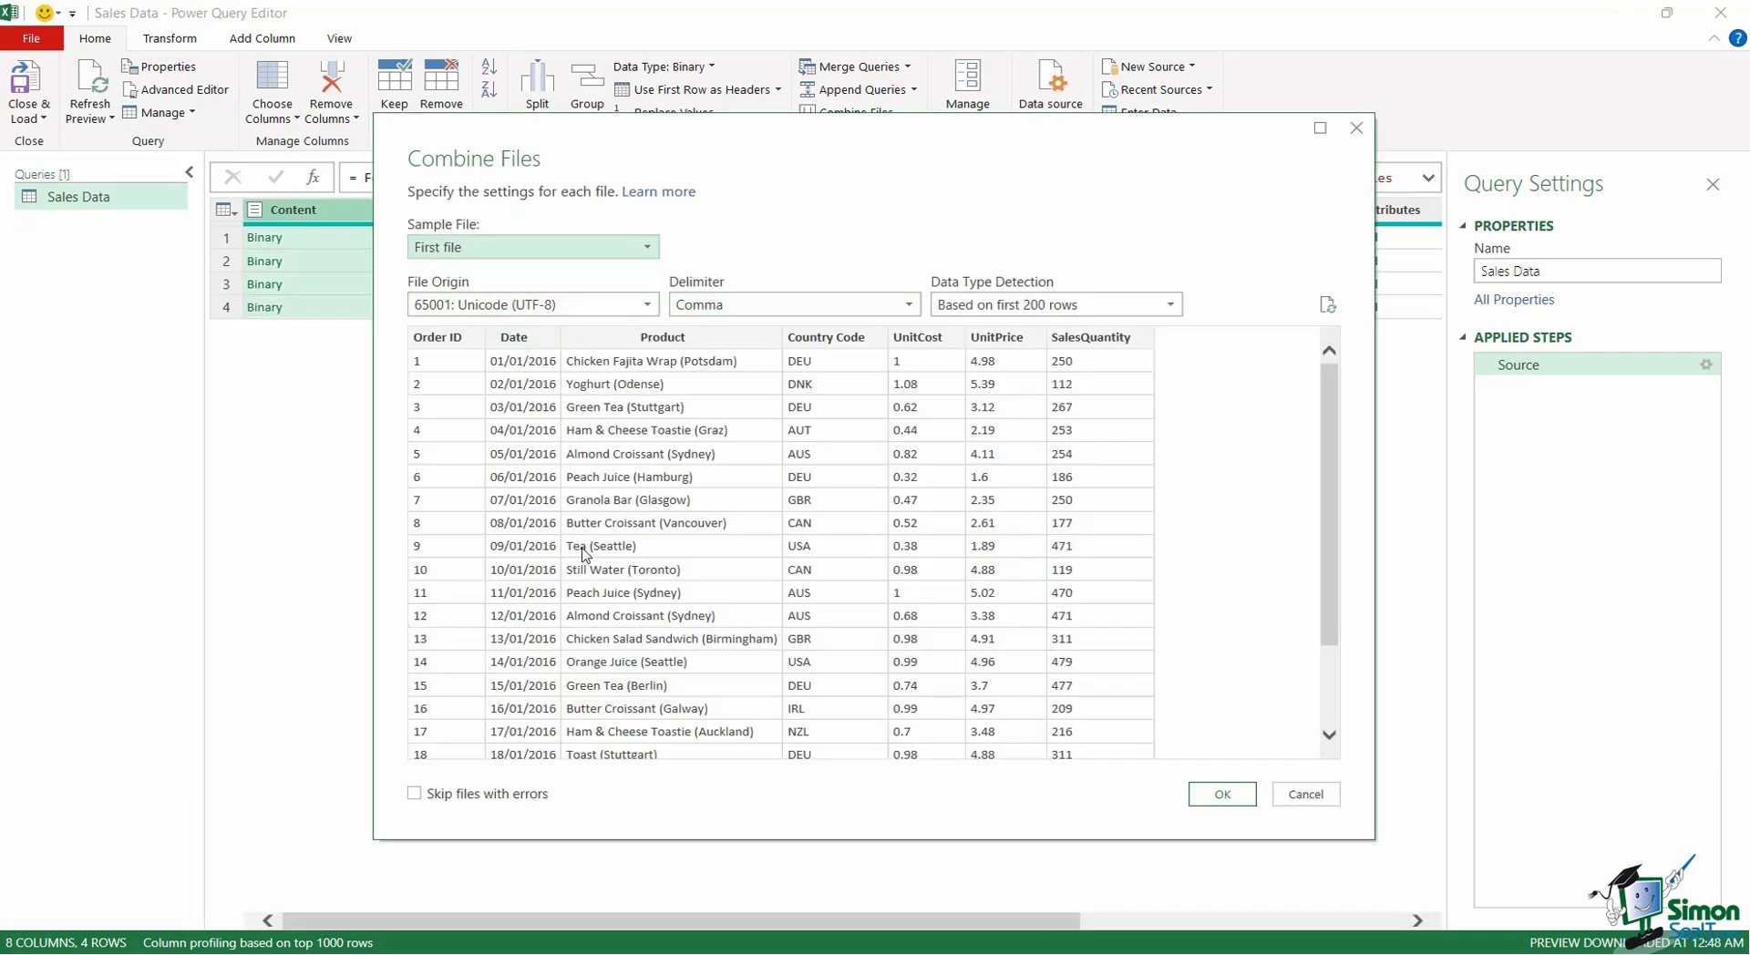
left_click_drag(948, 132, 831, 64)
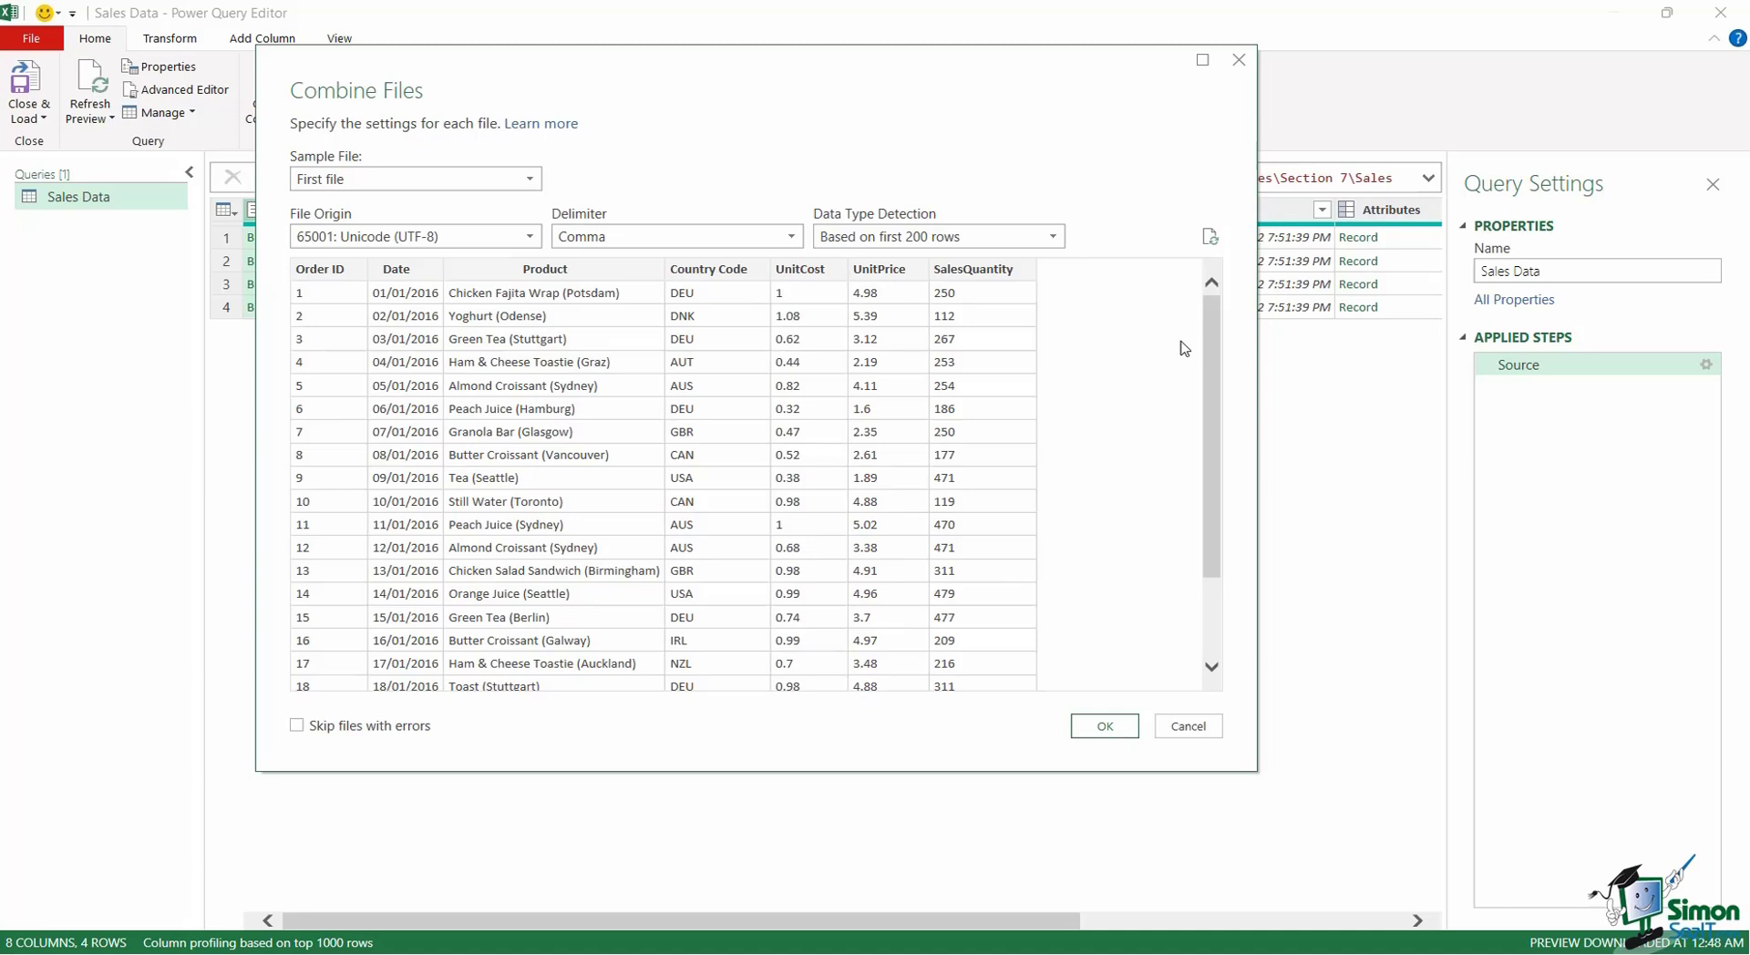
left_click(1103, 727)
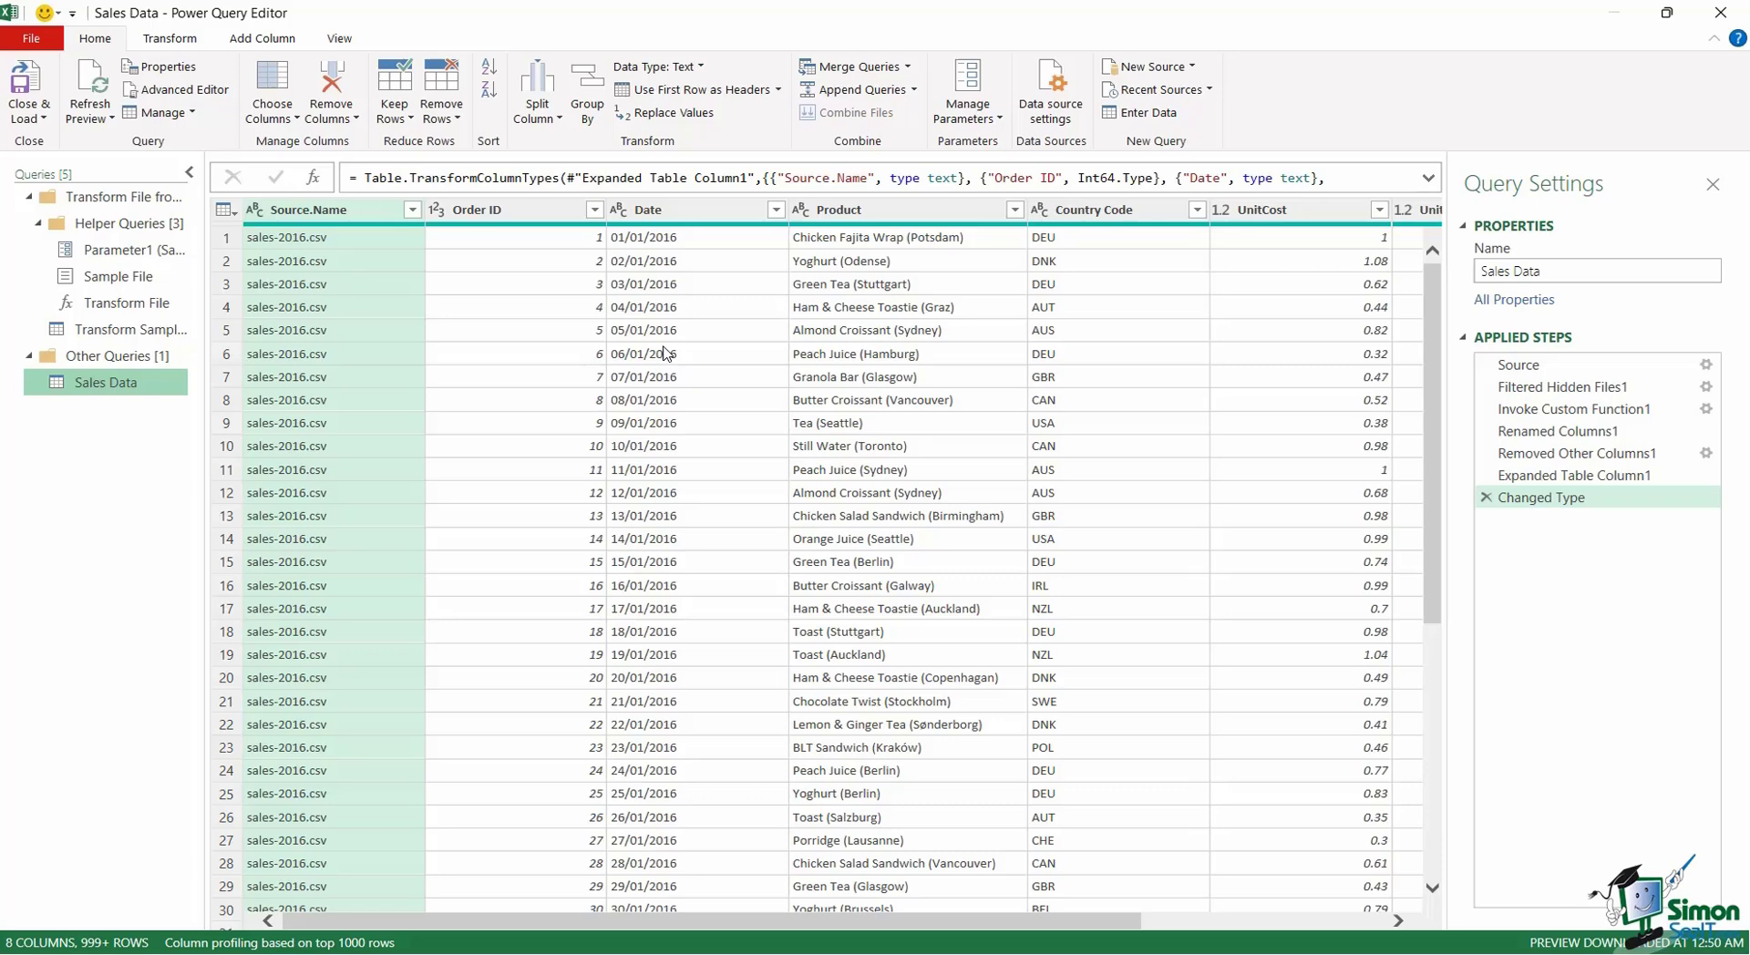
Close & Load the combined query into Excel and close the Queries & Connections pane.
left_click(41, 118)
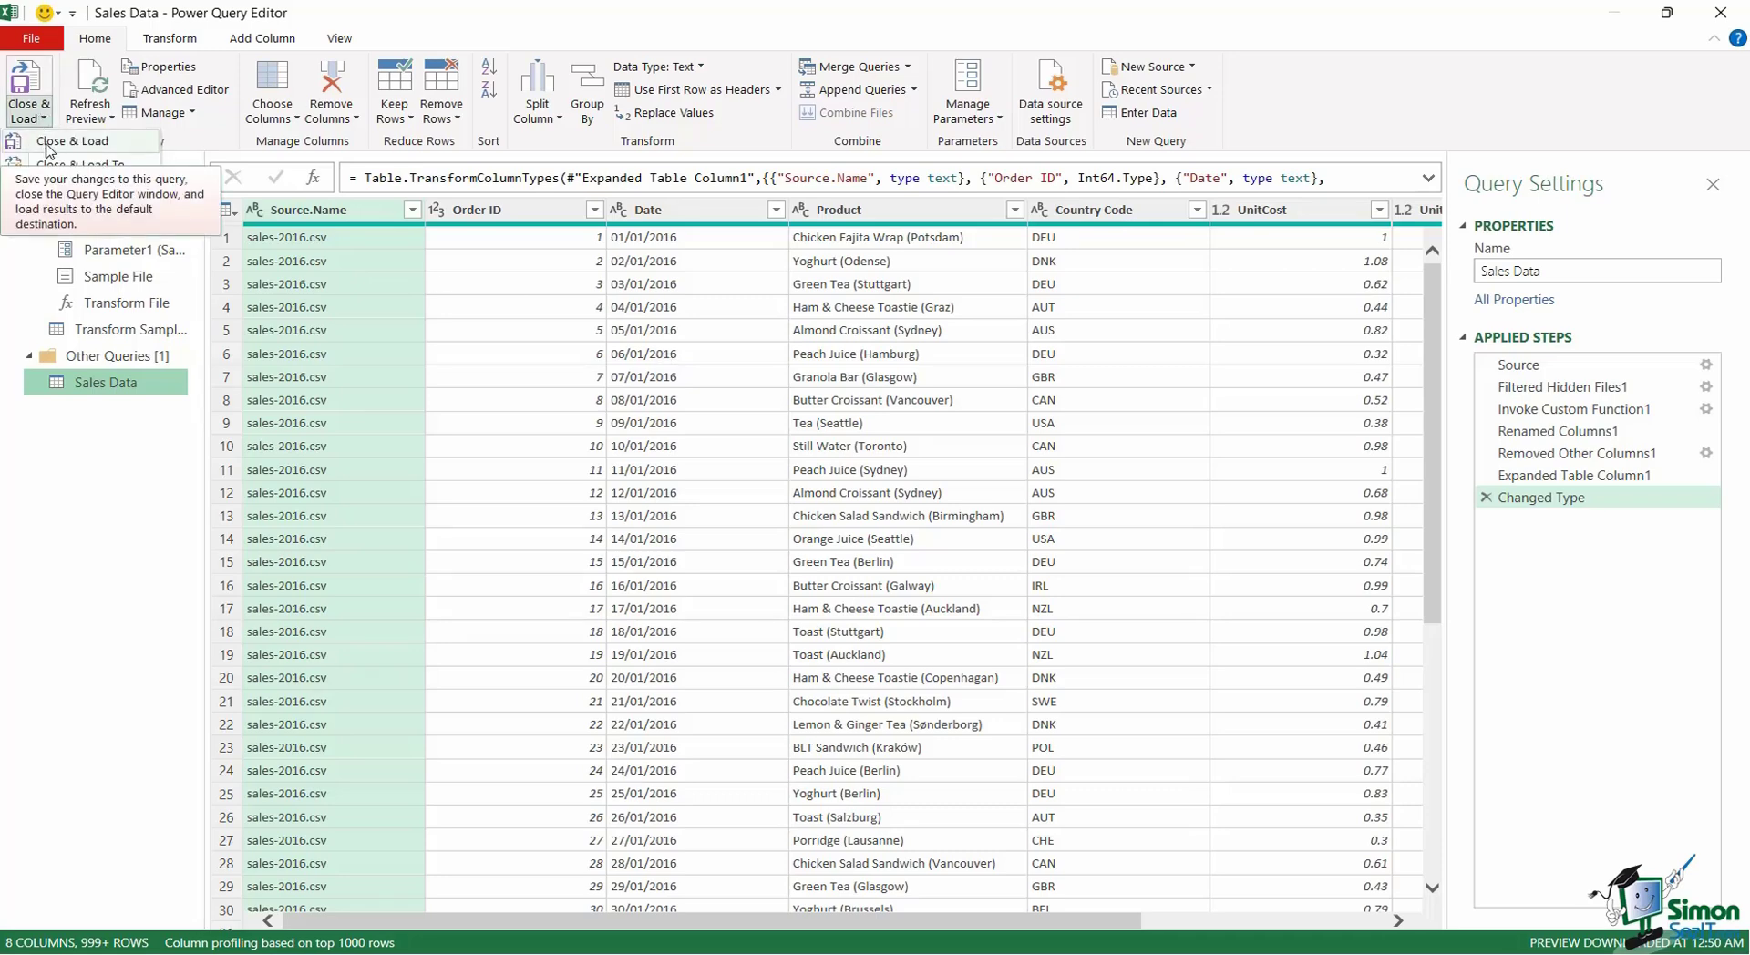
left_click(48, 146)
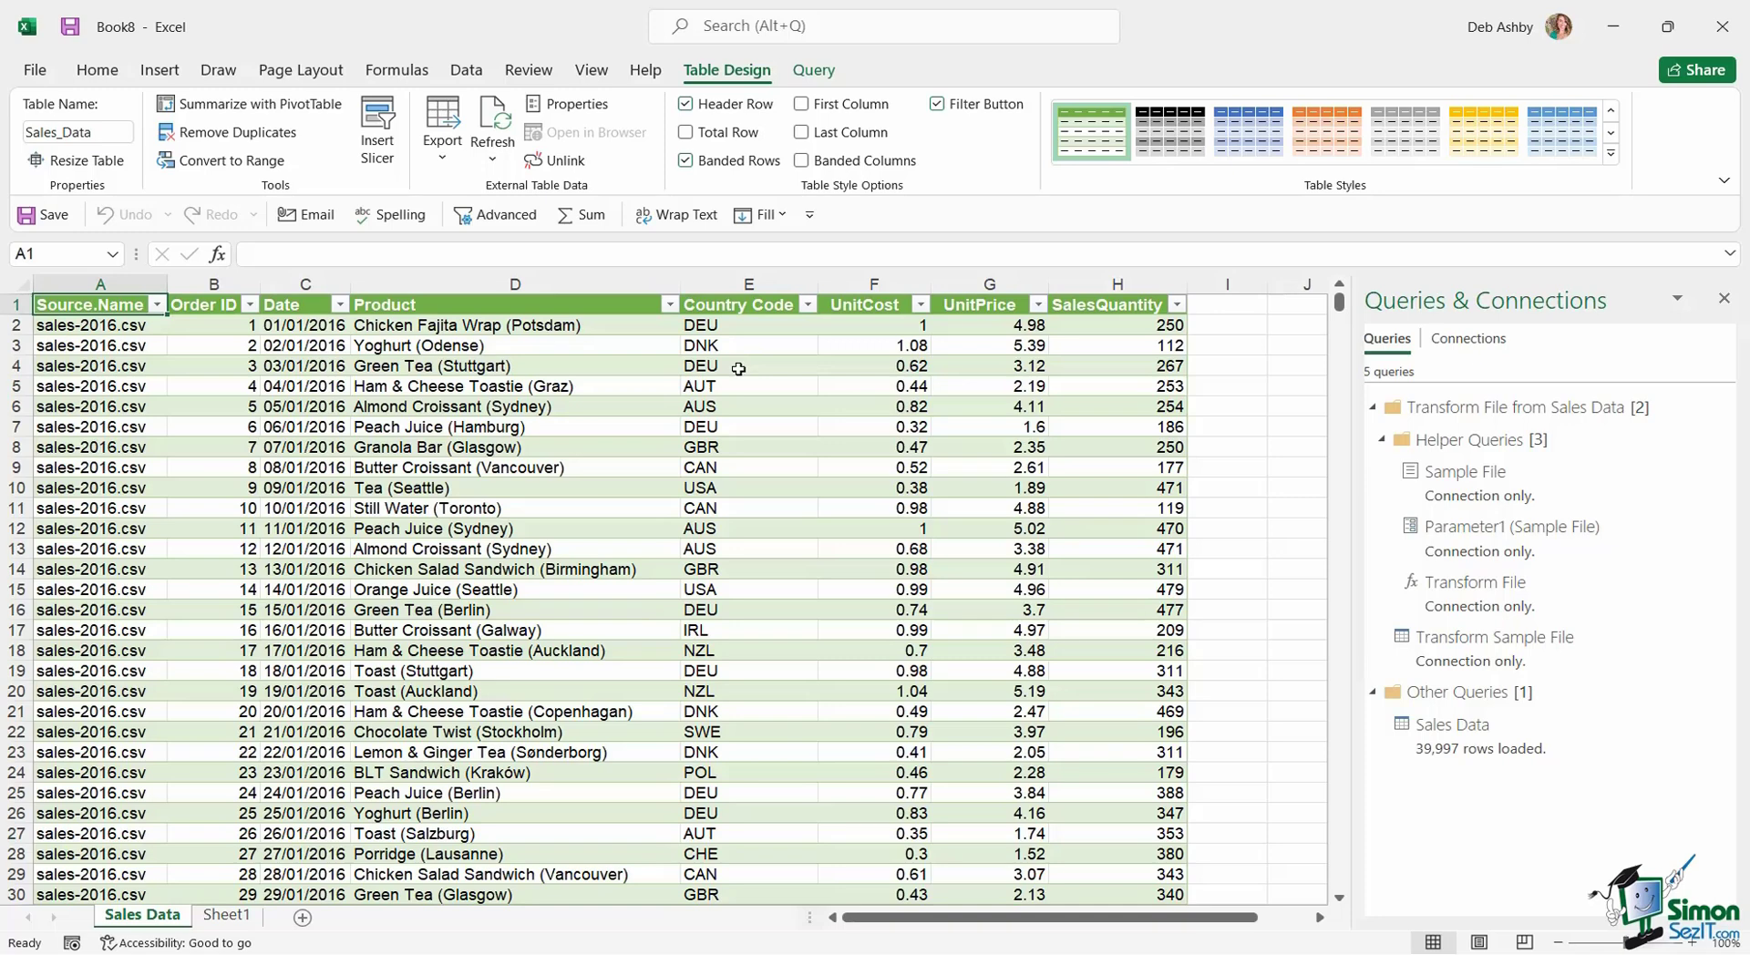
left_click(1724, 298)
Inspect product entries and the Source.Name file list, then select the Source.Name column.
left_click(584, 402)
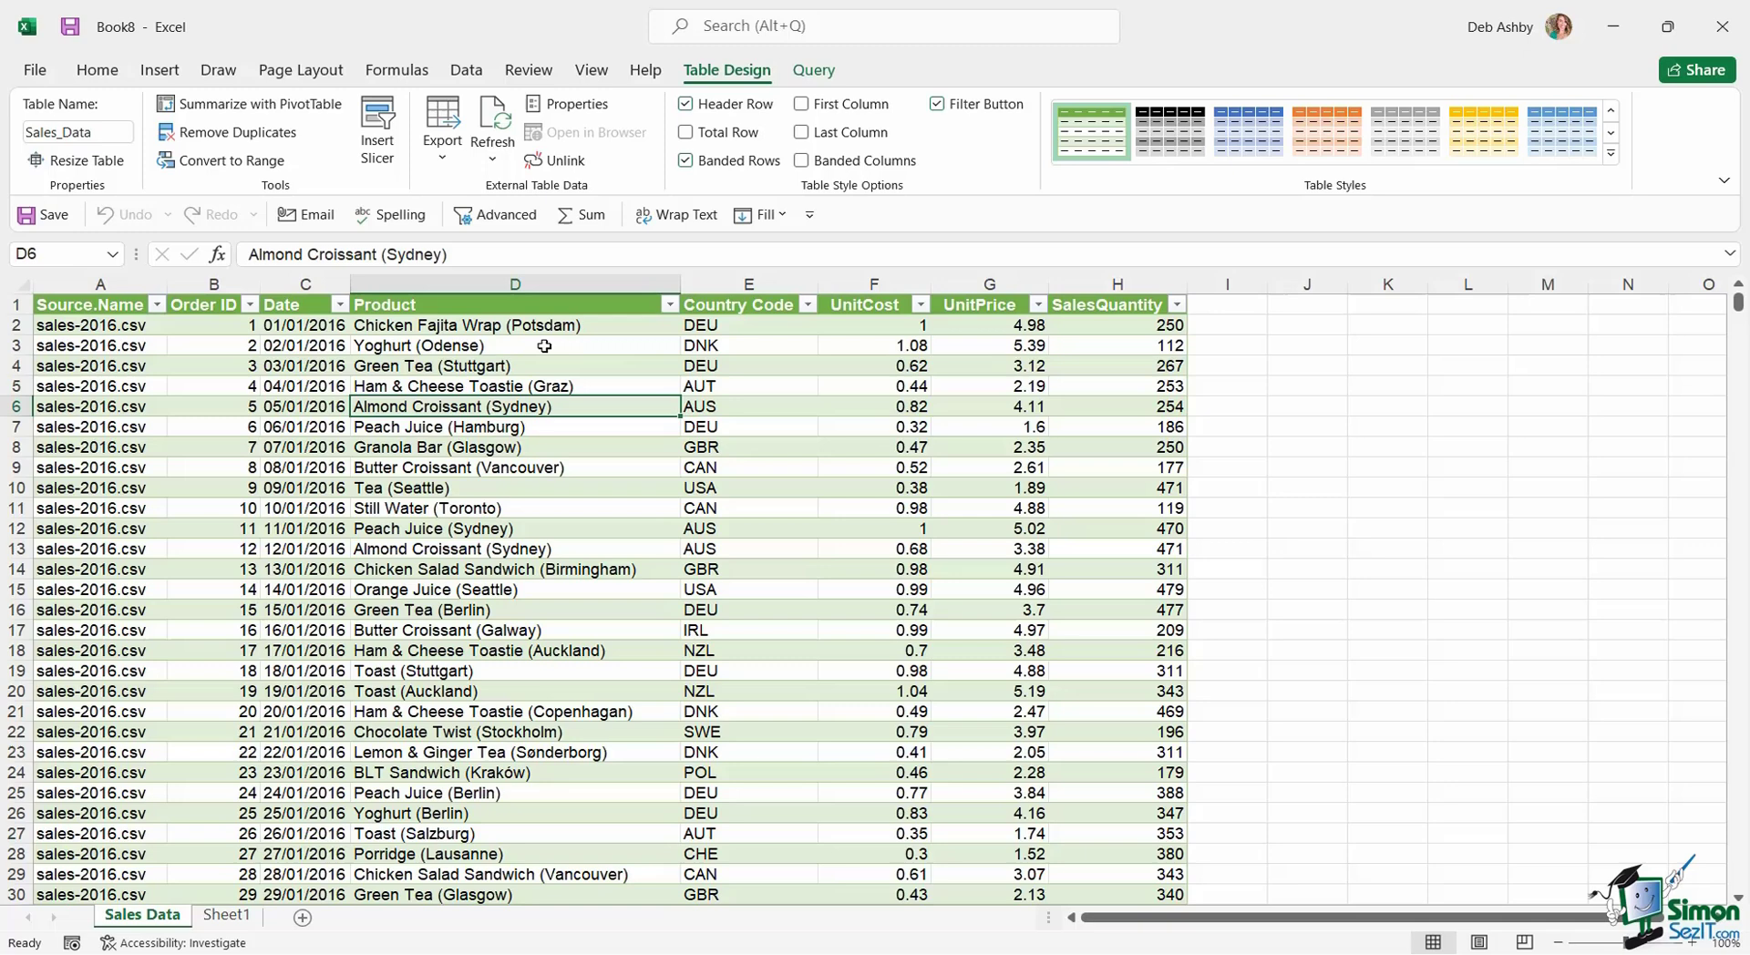
left_click(499, 363)
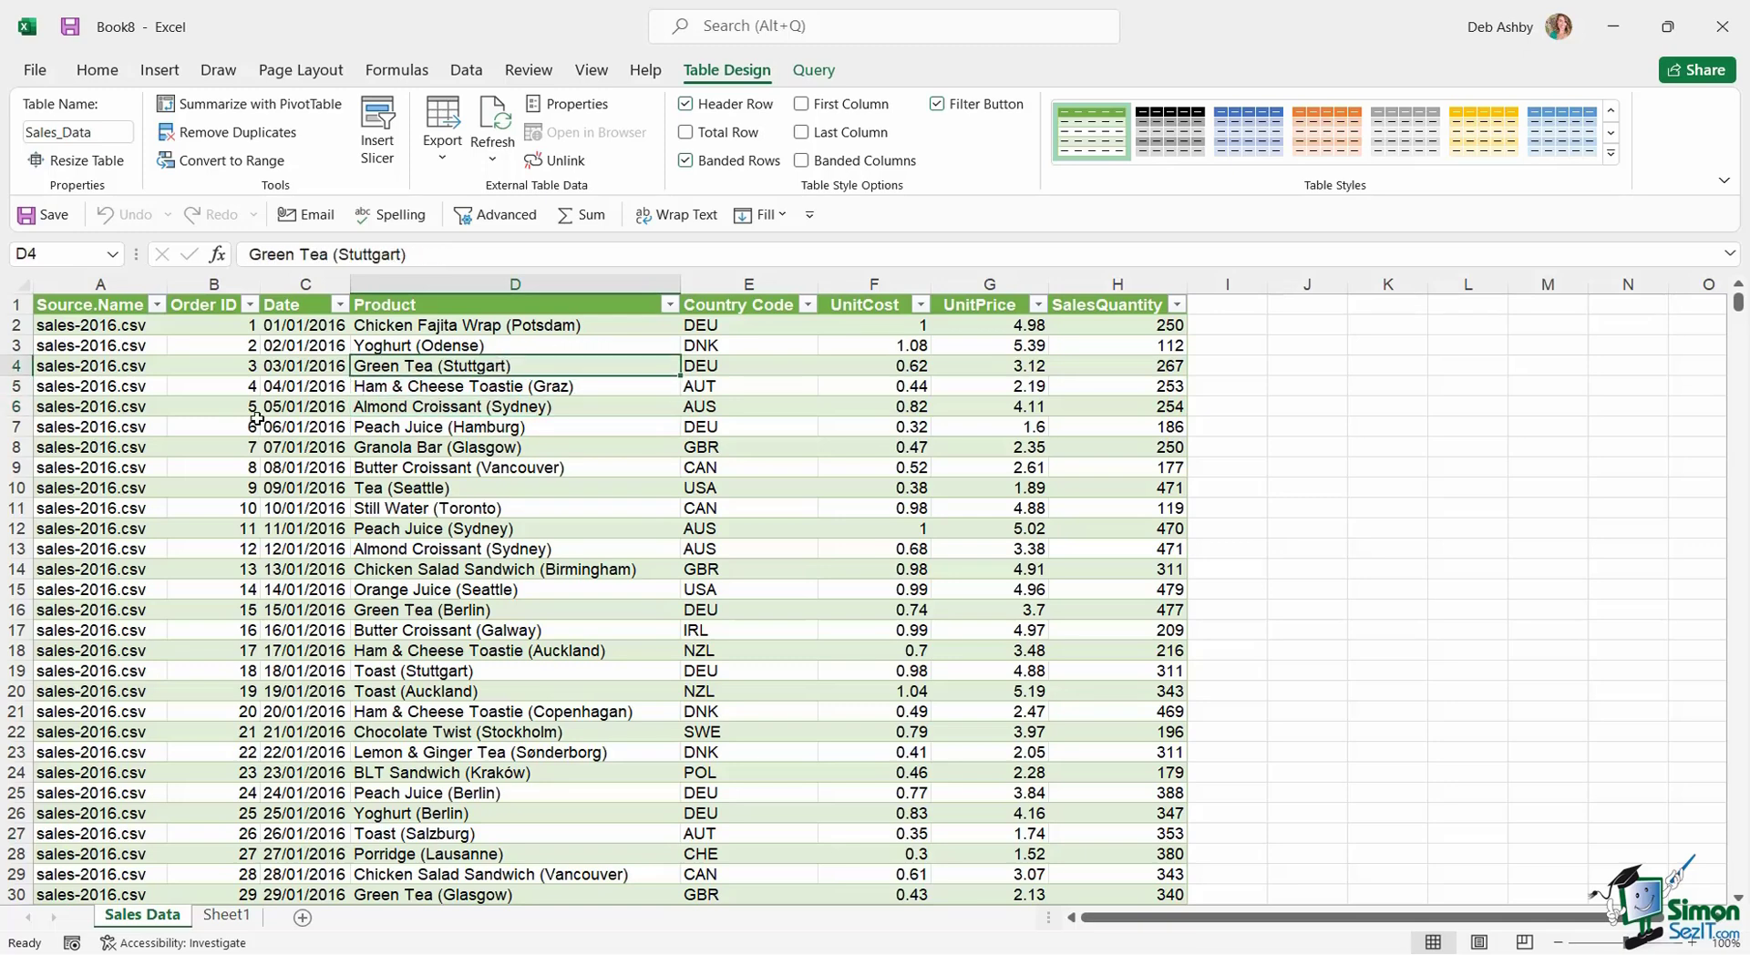
key("Down")
key("Down")
key("Down")
left_click(495, 384)
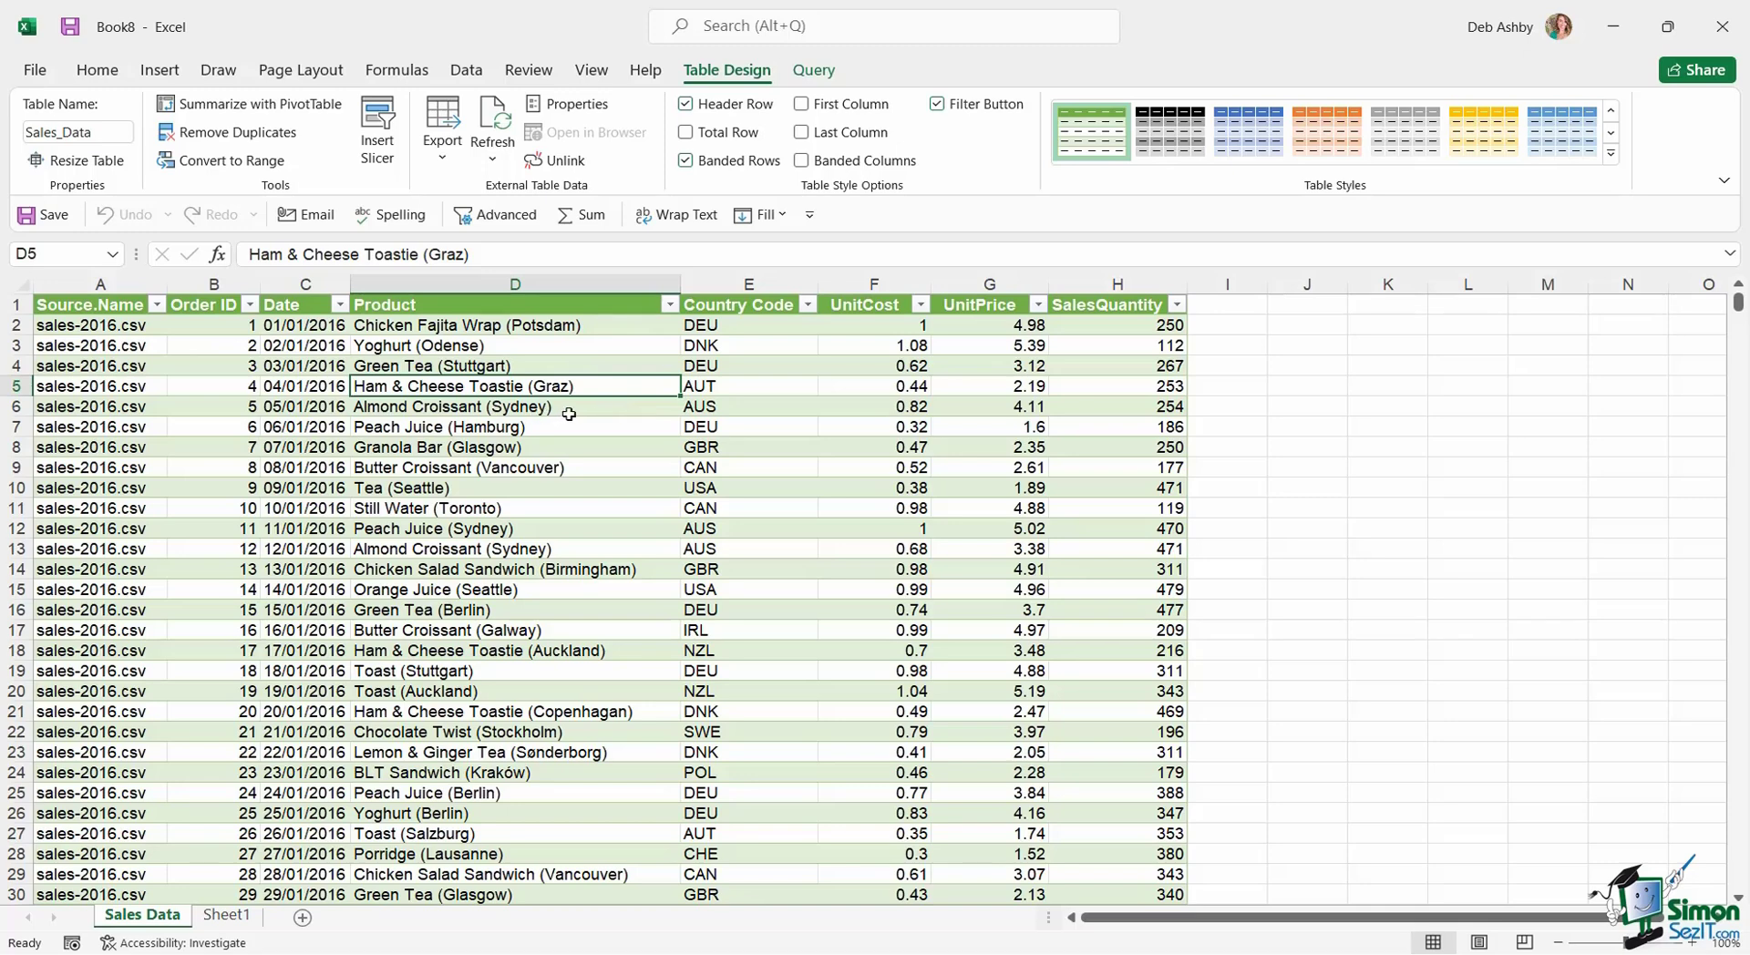
left_click(561, 412)
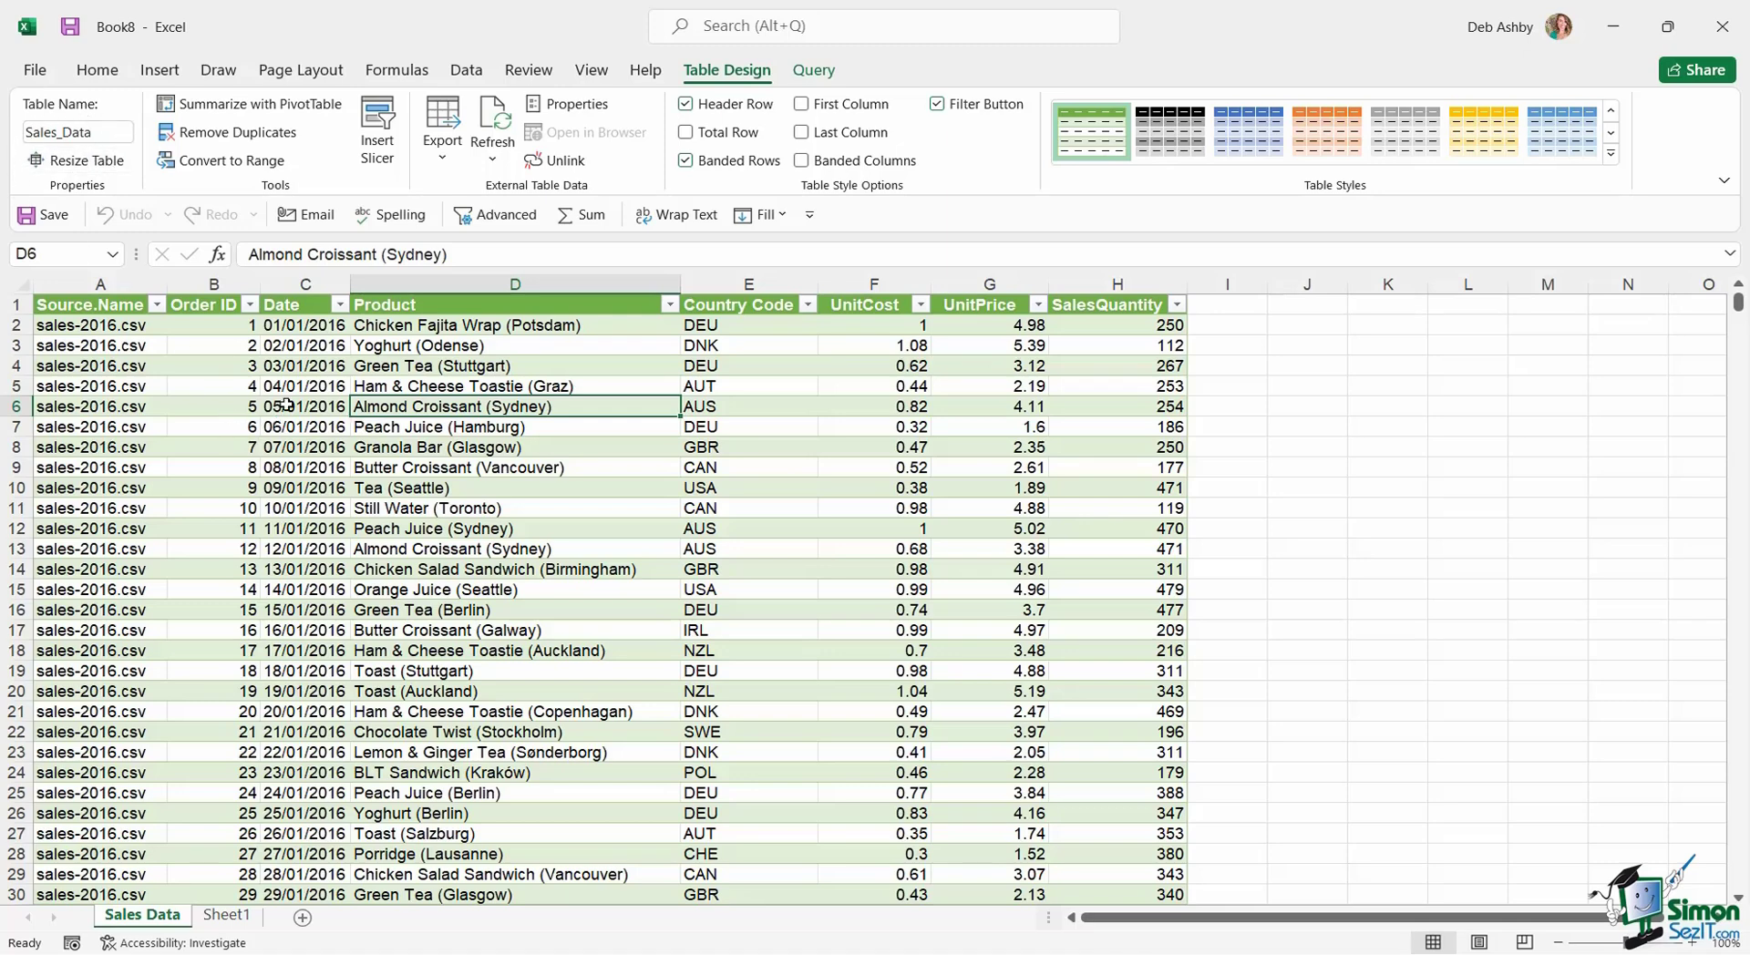
left_click(157, 305)
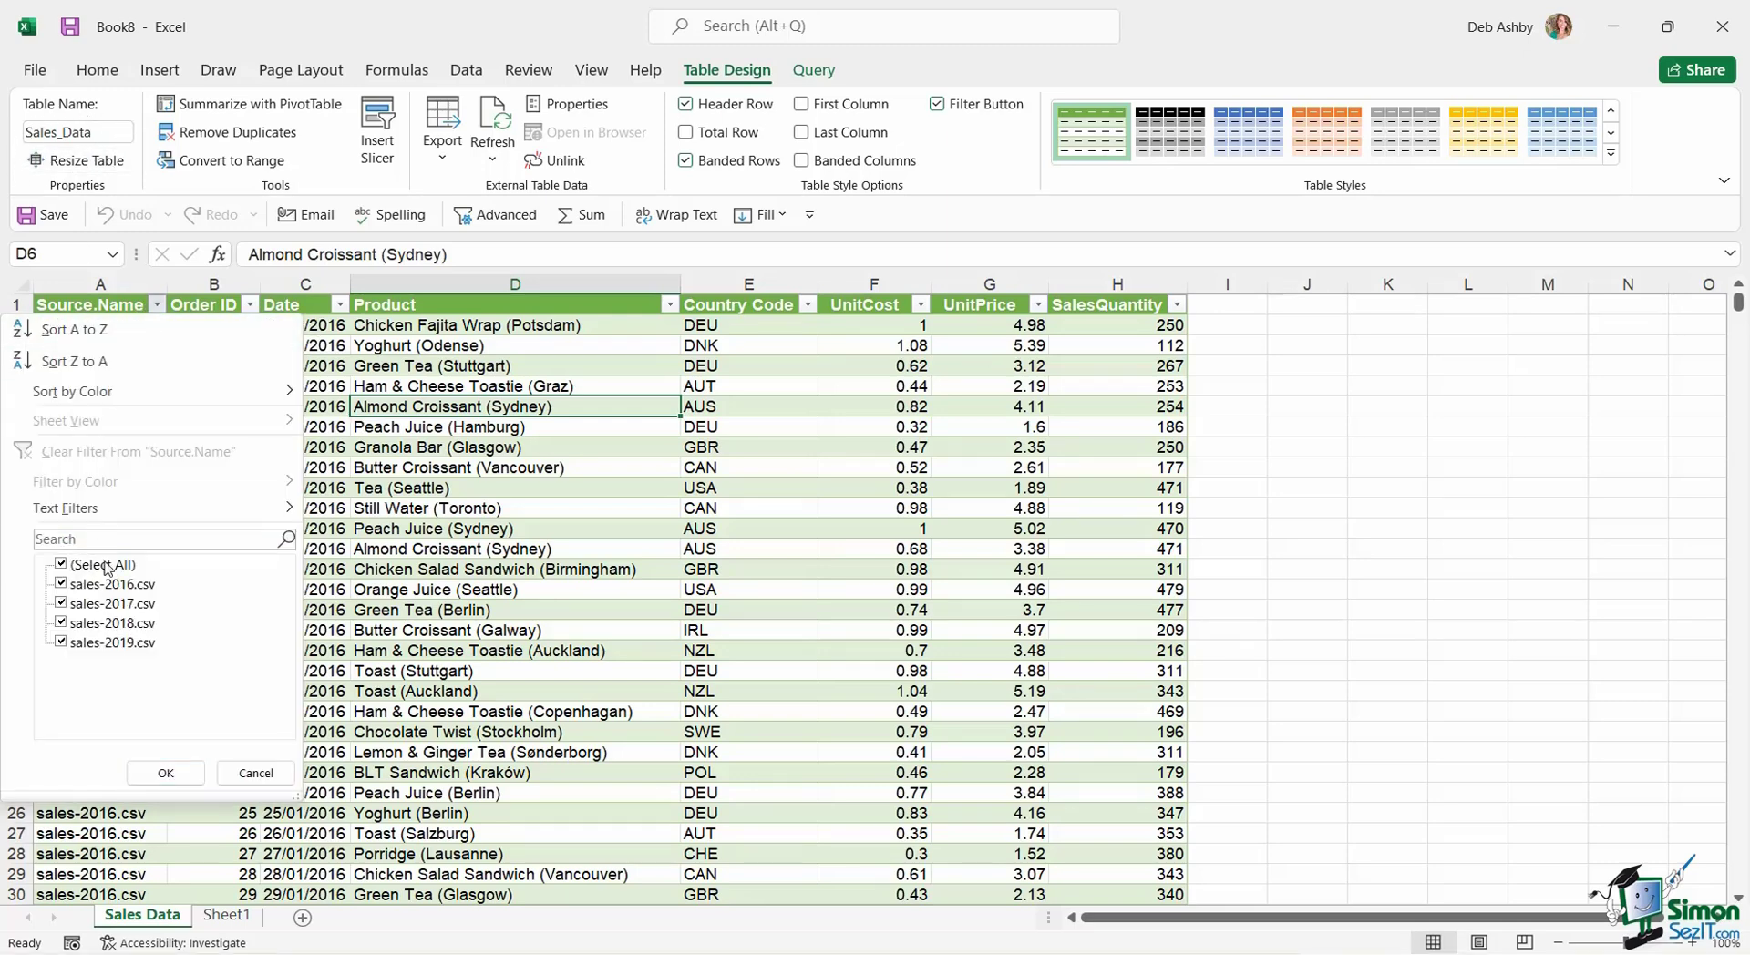
left_click(524, 392)
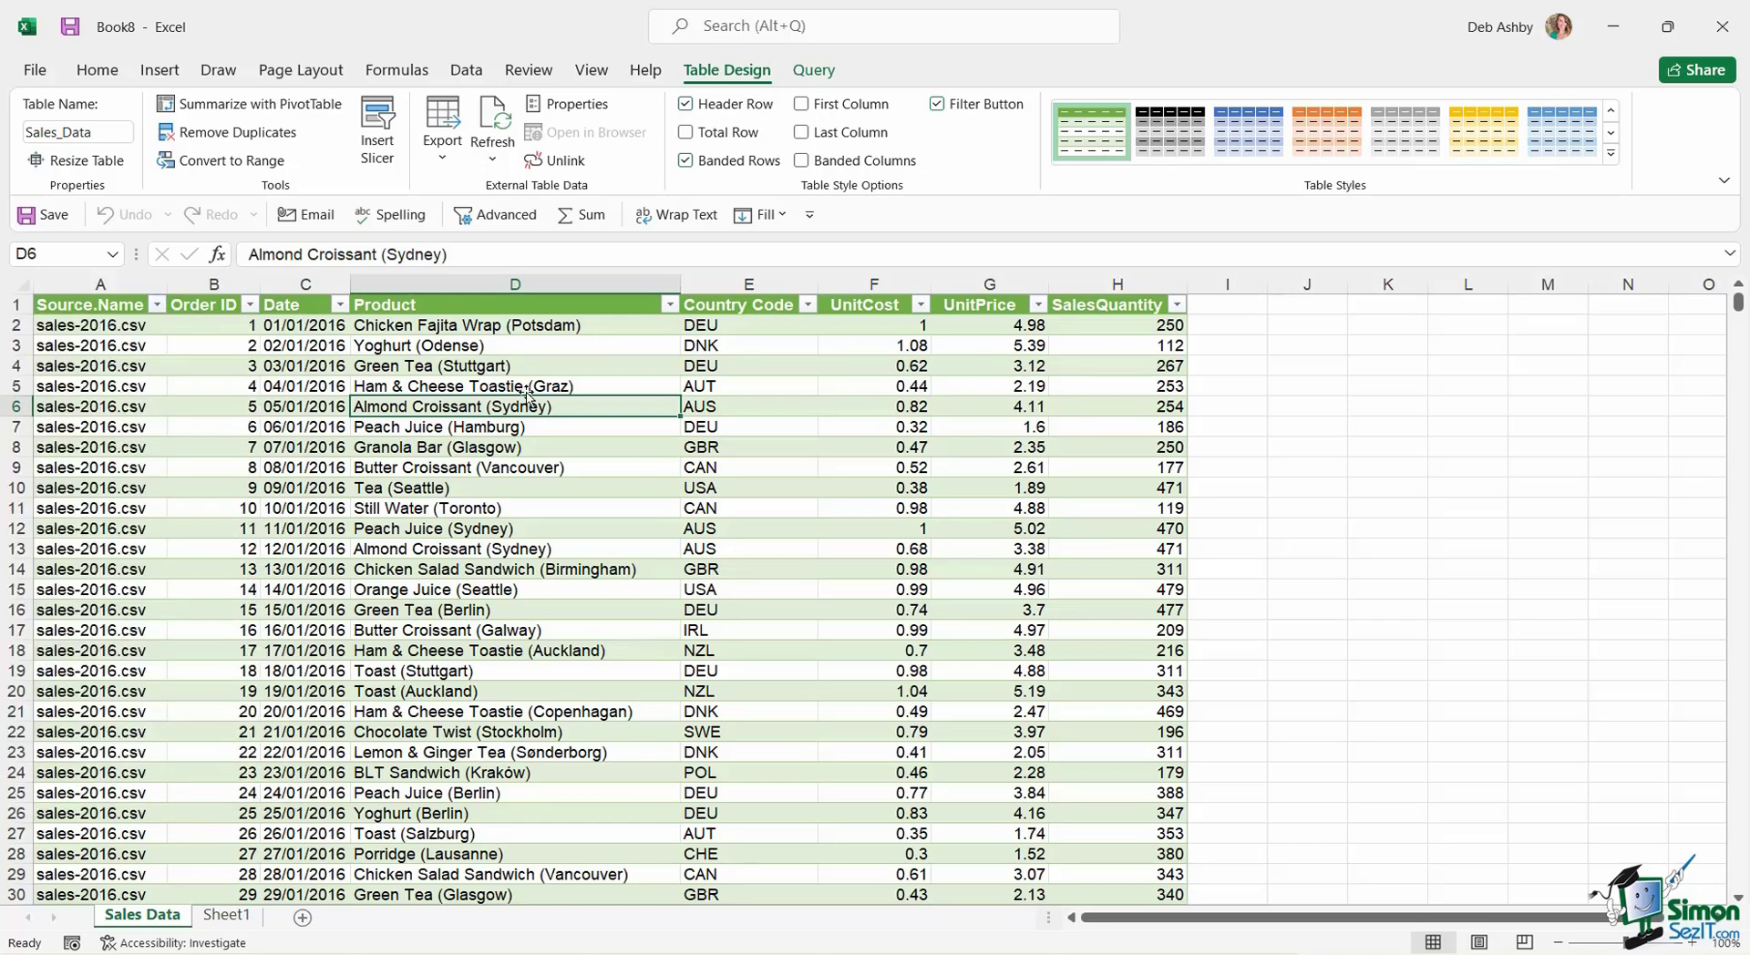
left_click(558, 385)
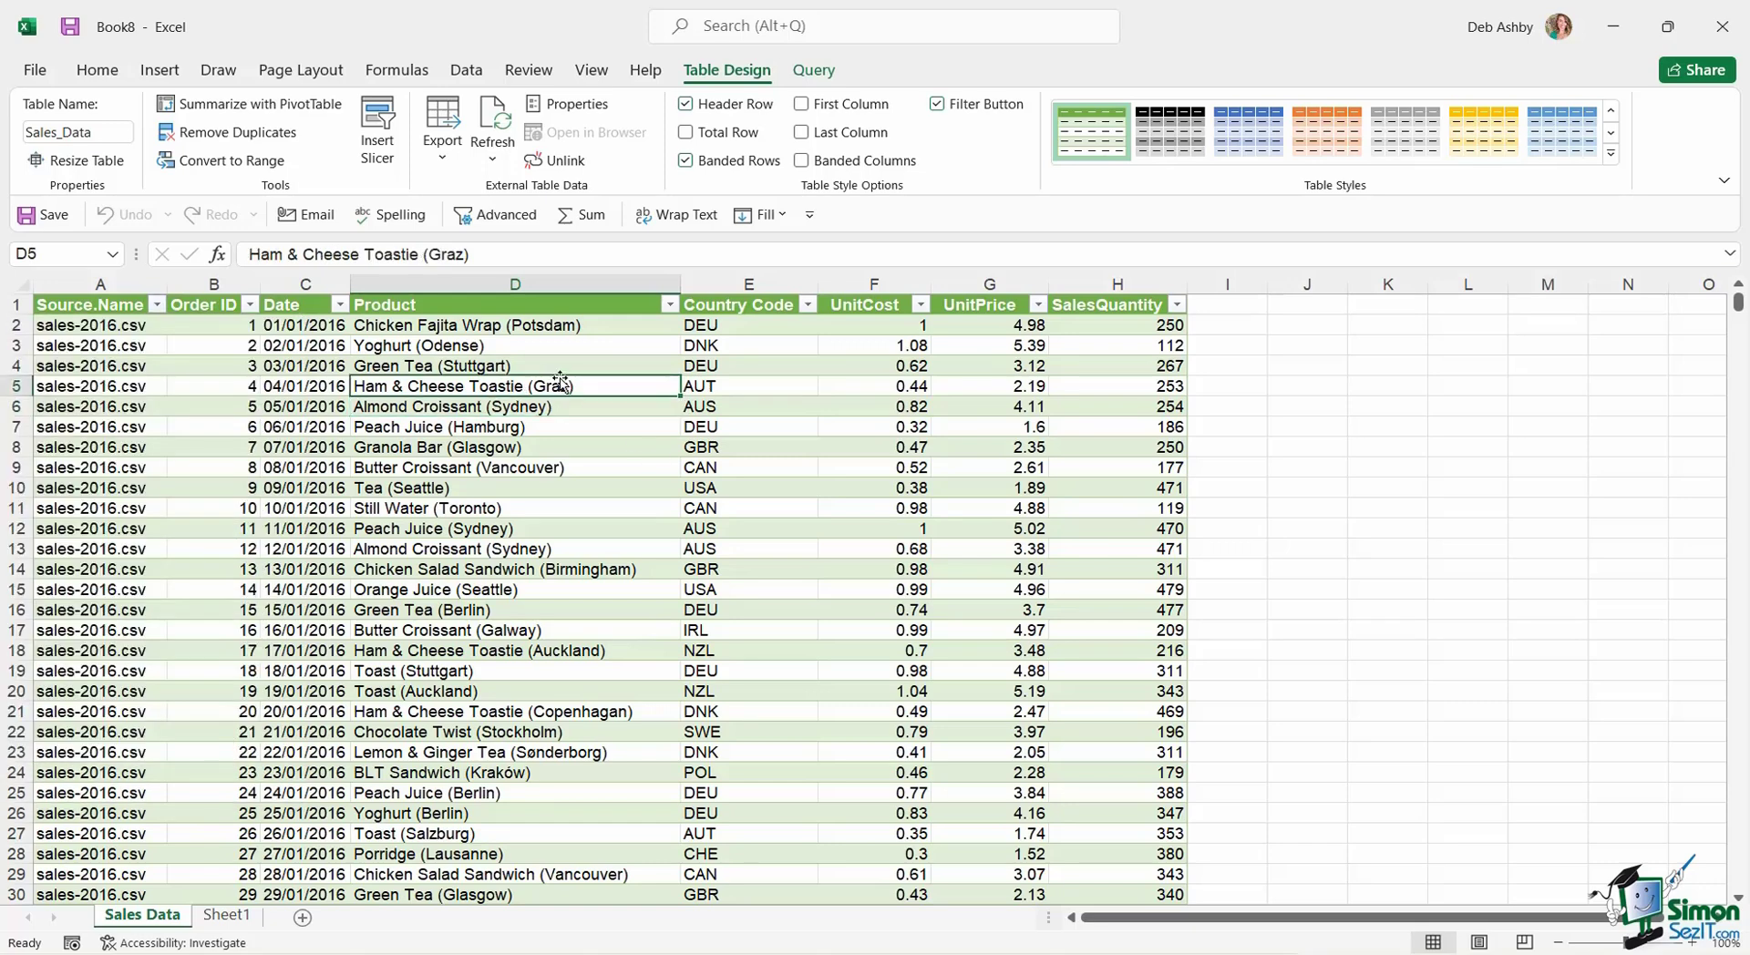
left_click(458, 471)
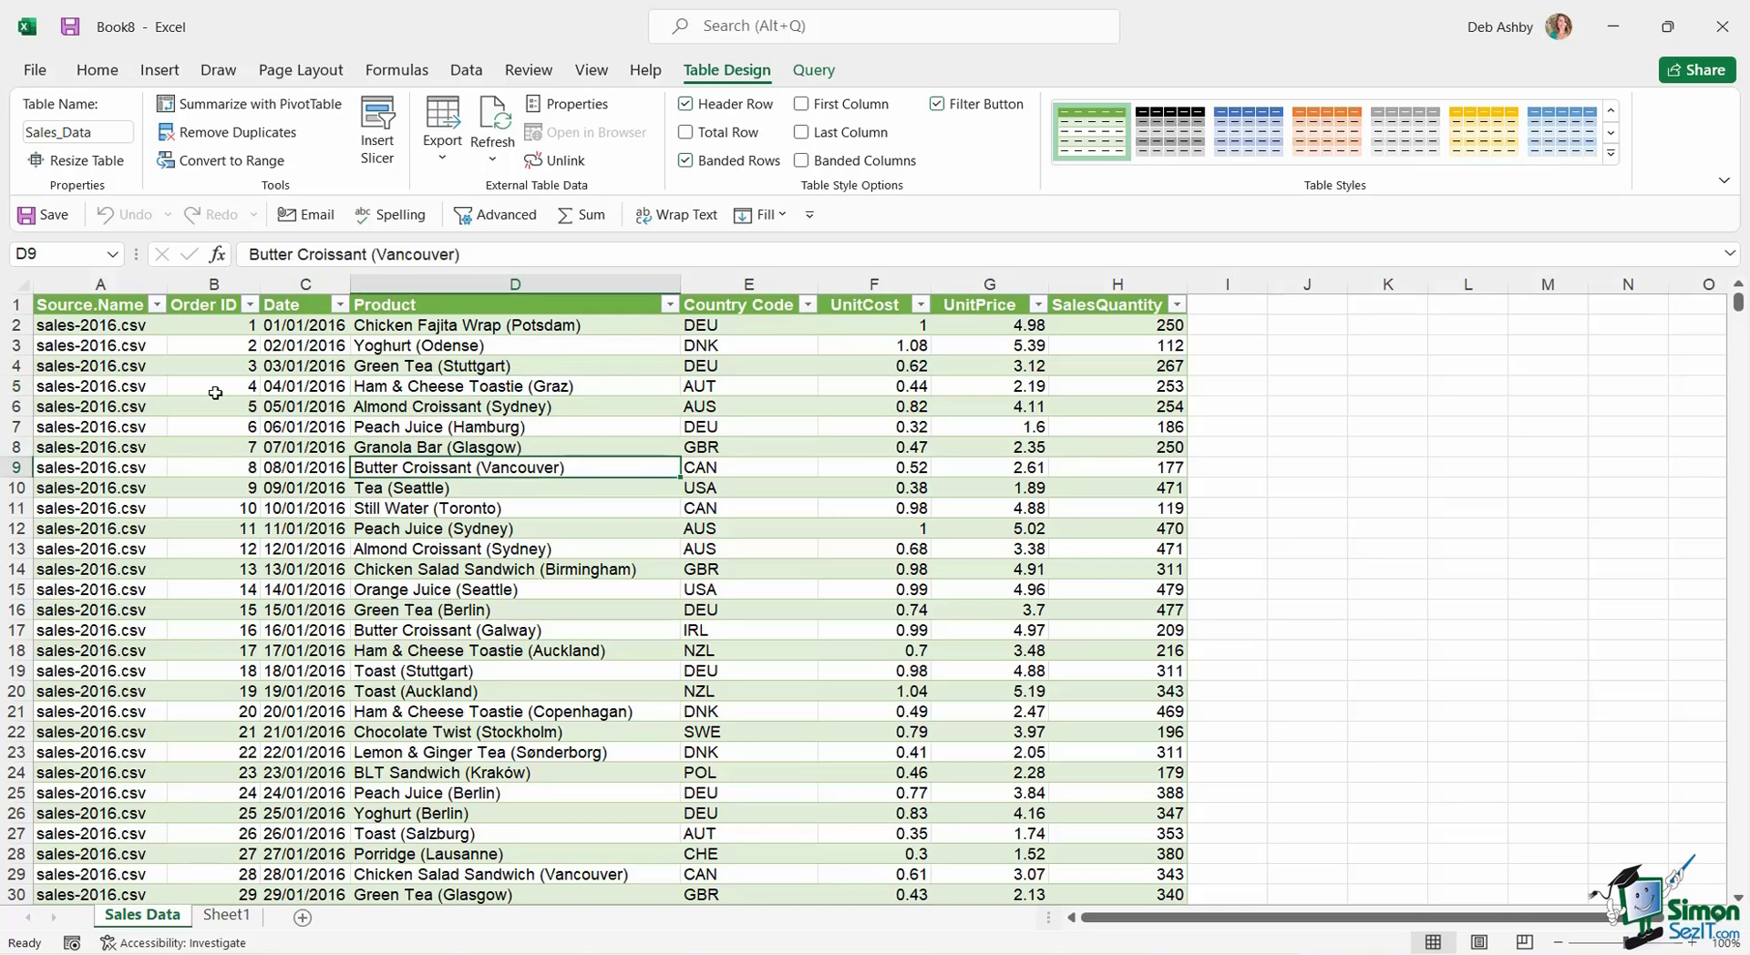
left_click(89, 284)
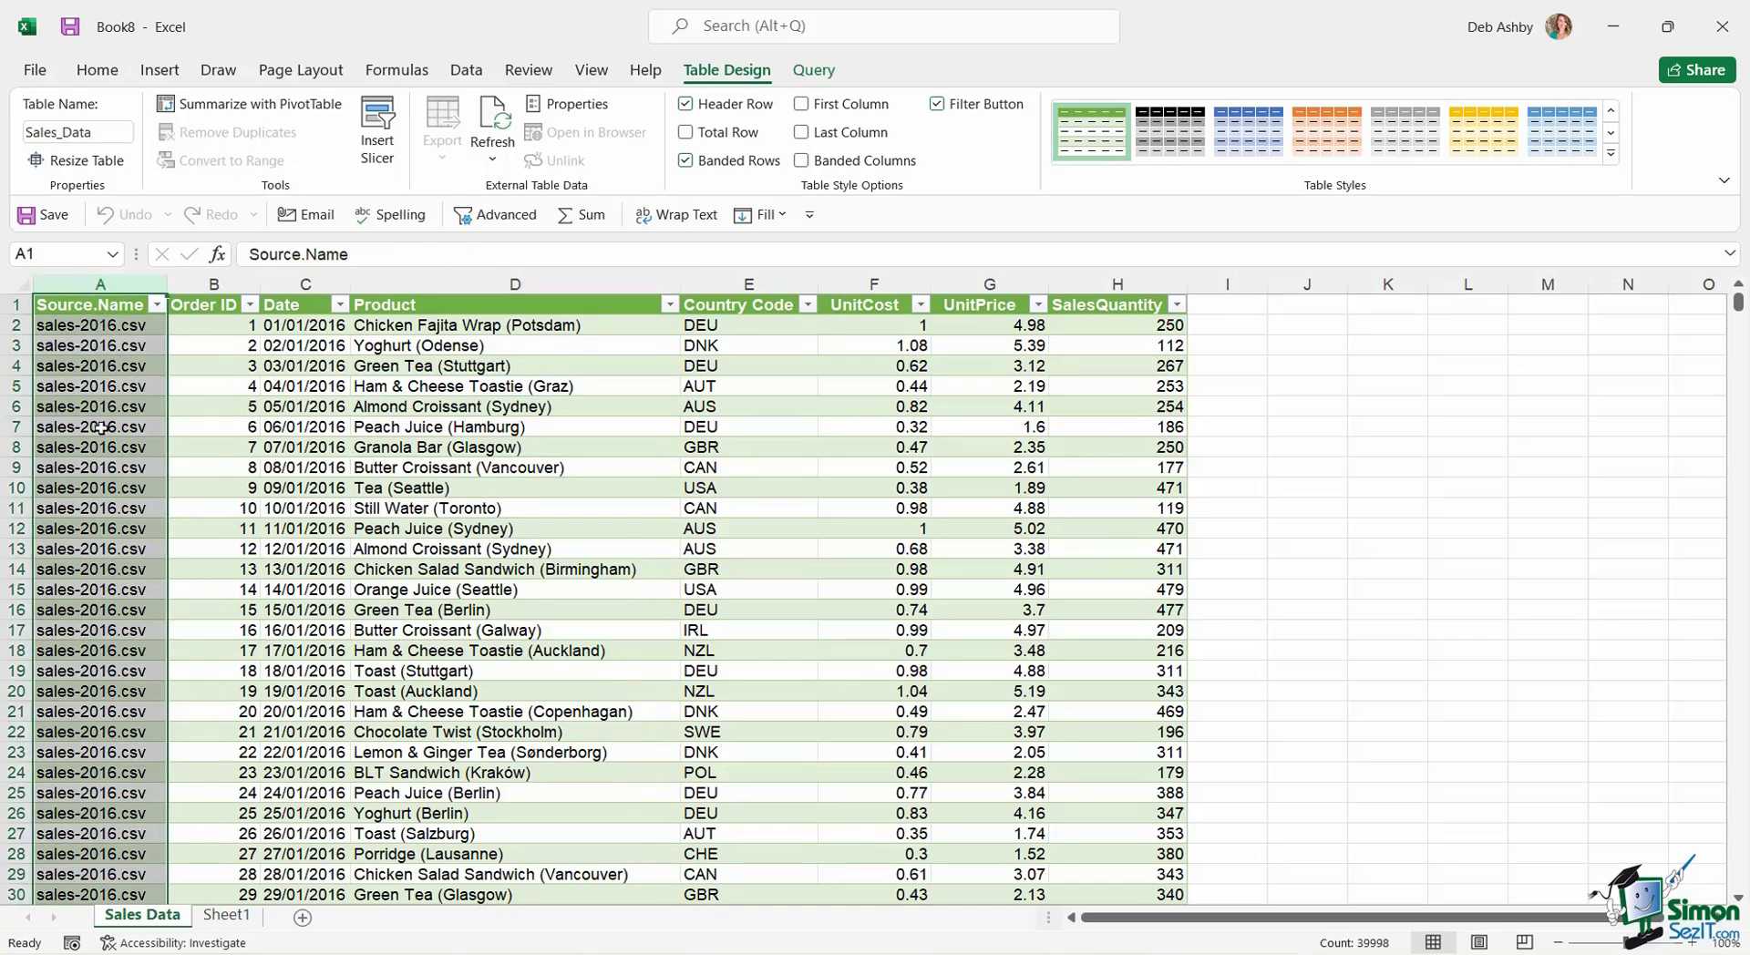
right_click(116, 283)
left_click(183, 504)
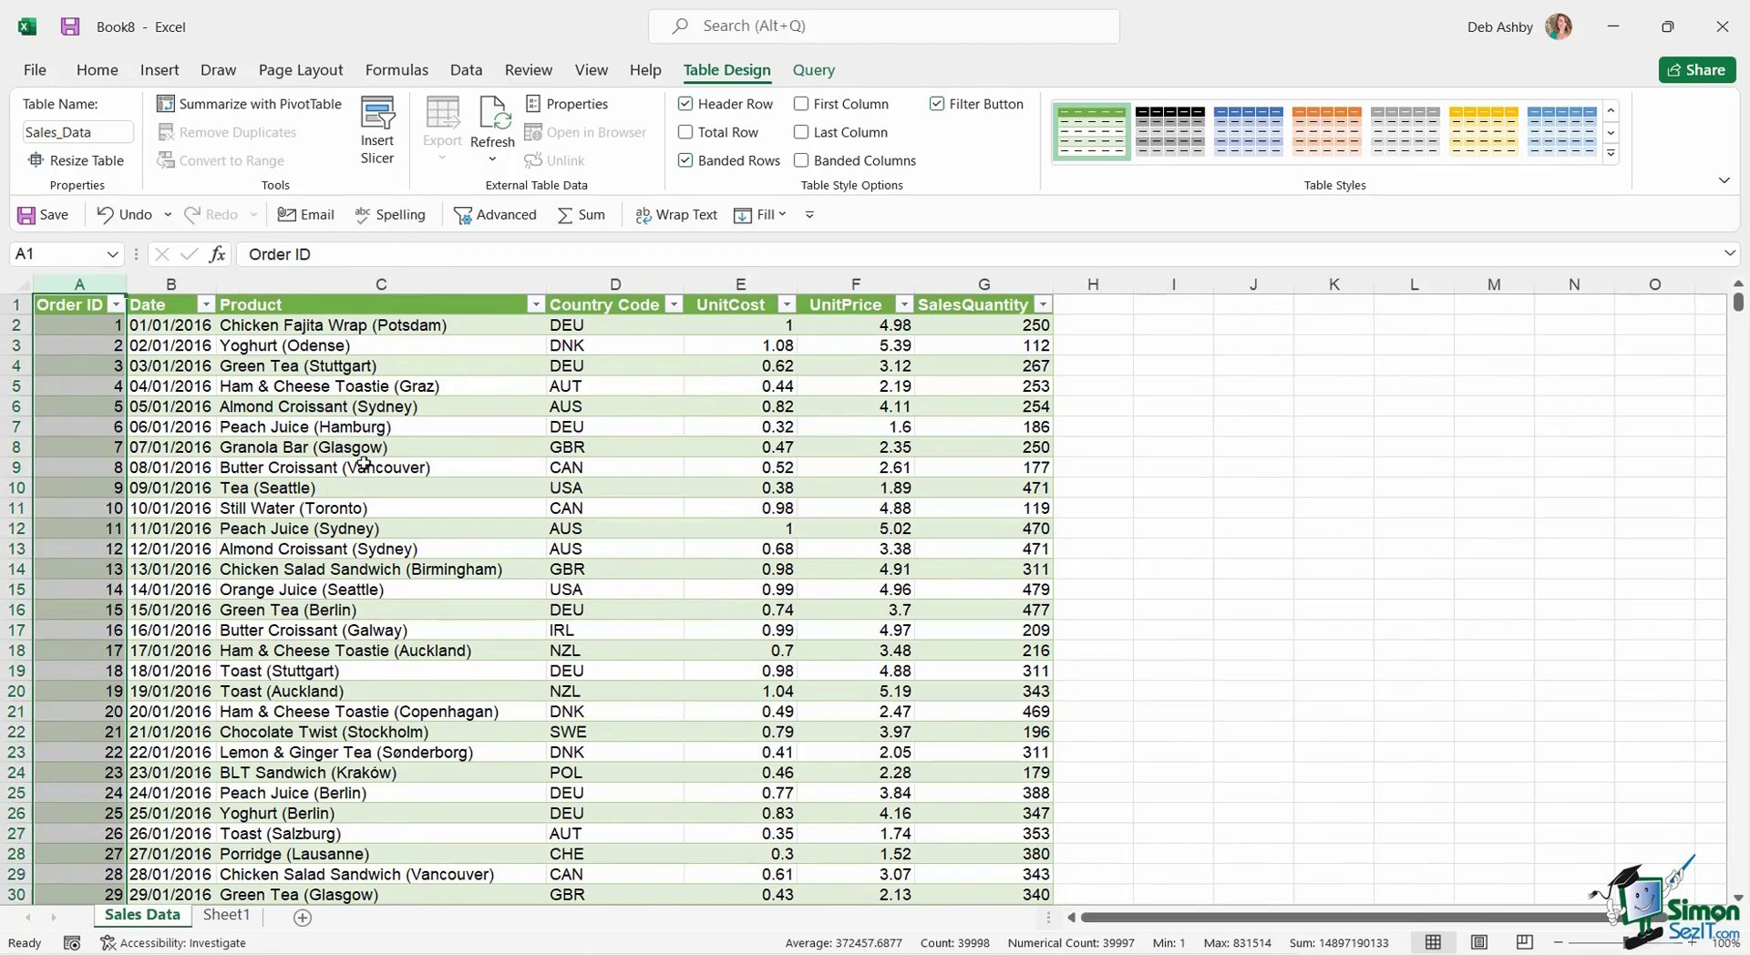
left_click(373, 412)
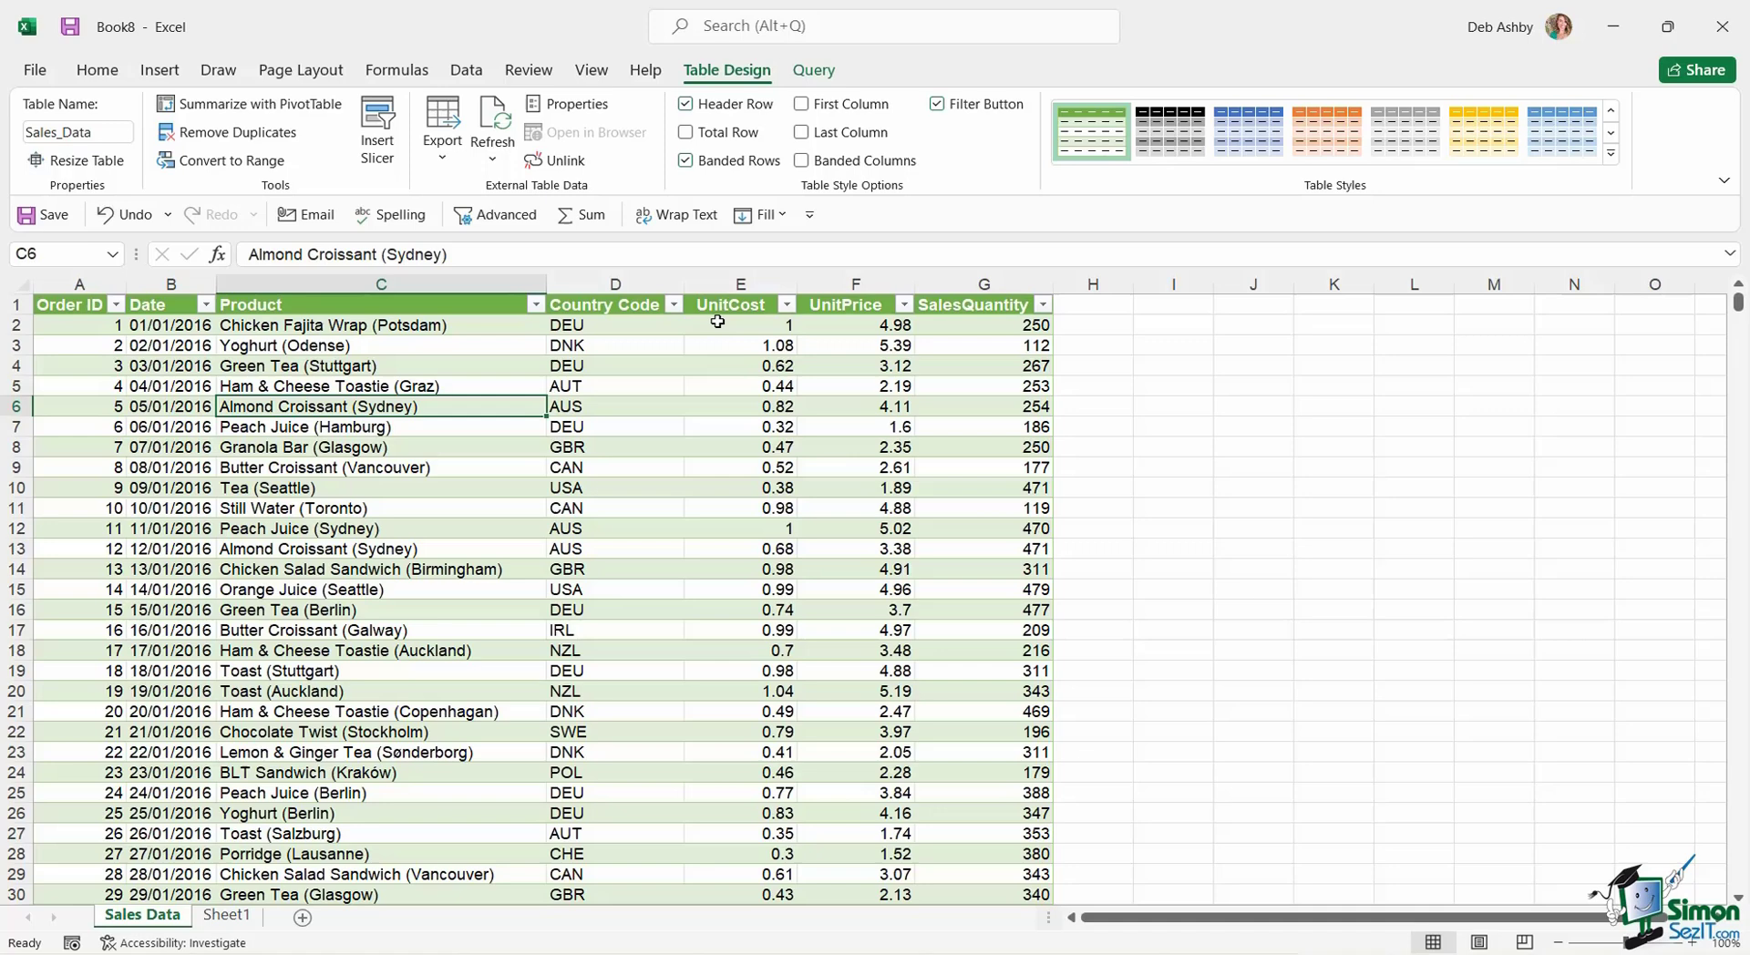
left_click_drag(717, 322, 980, 325)
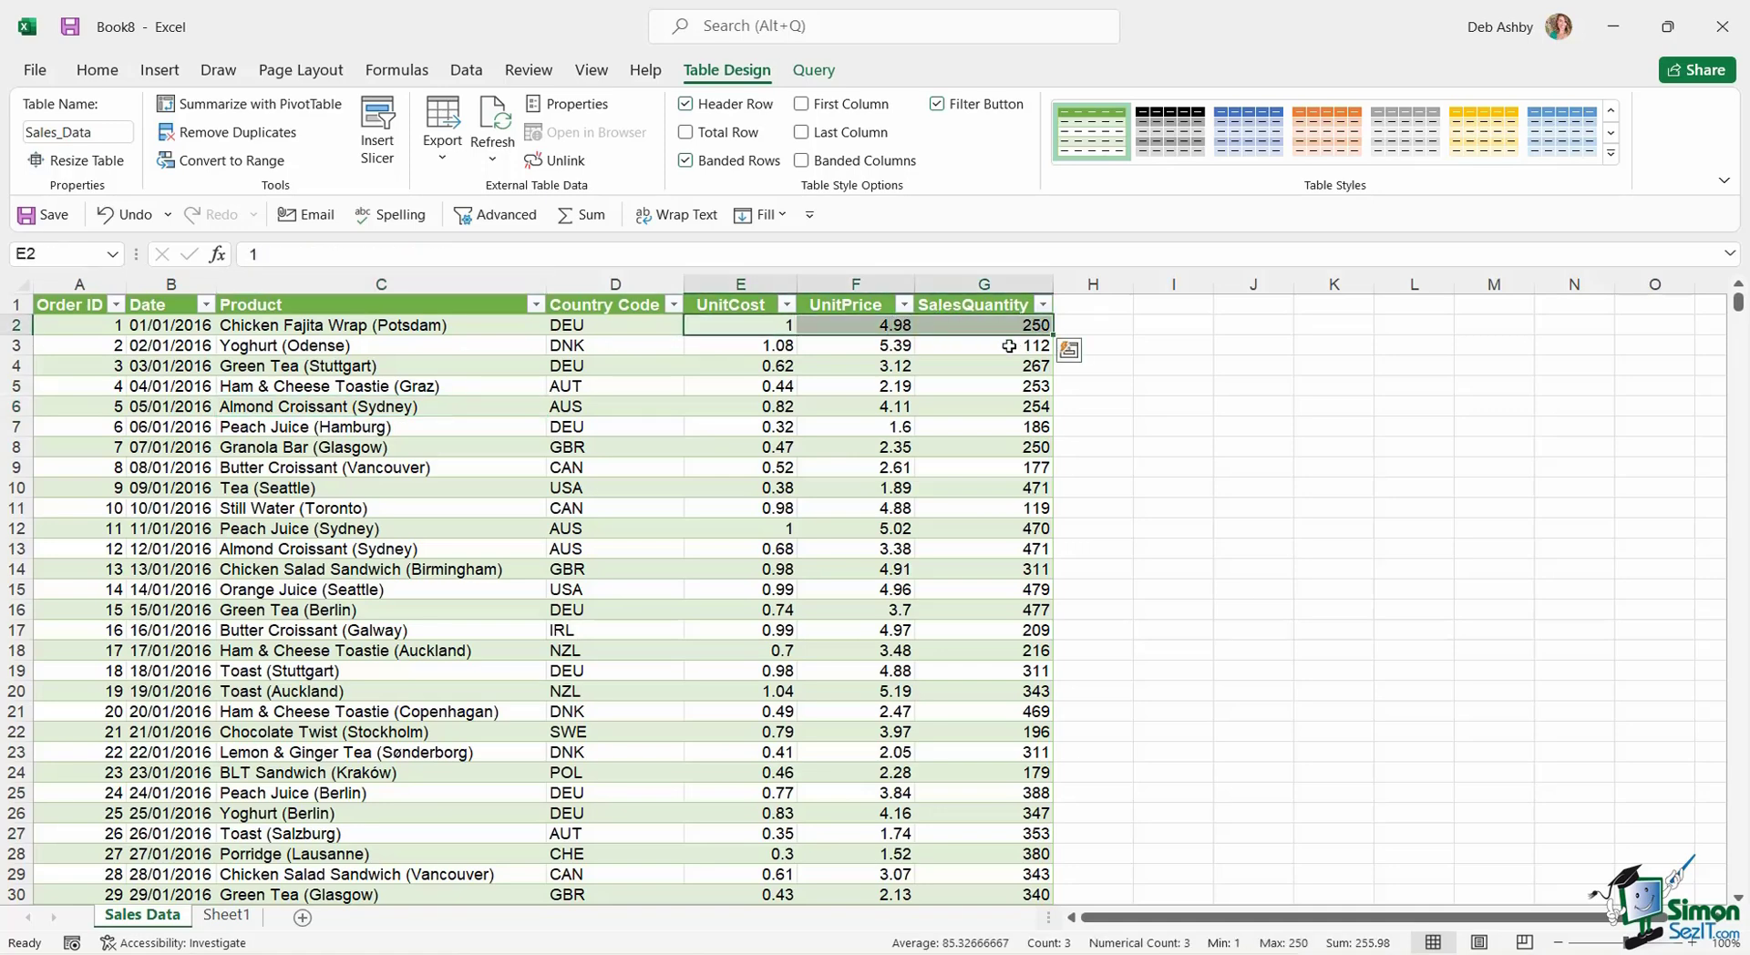
key("ctrl+shift+Down")
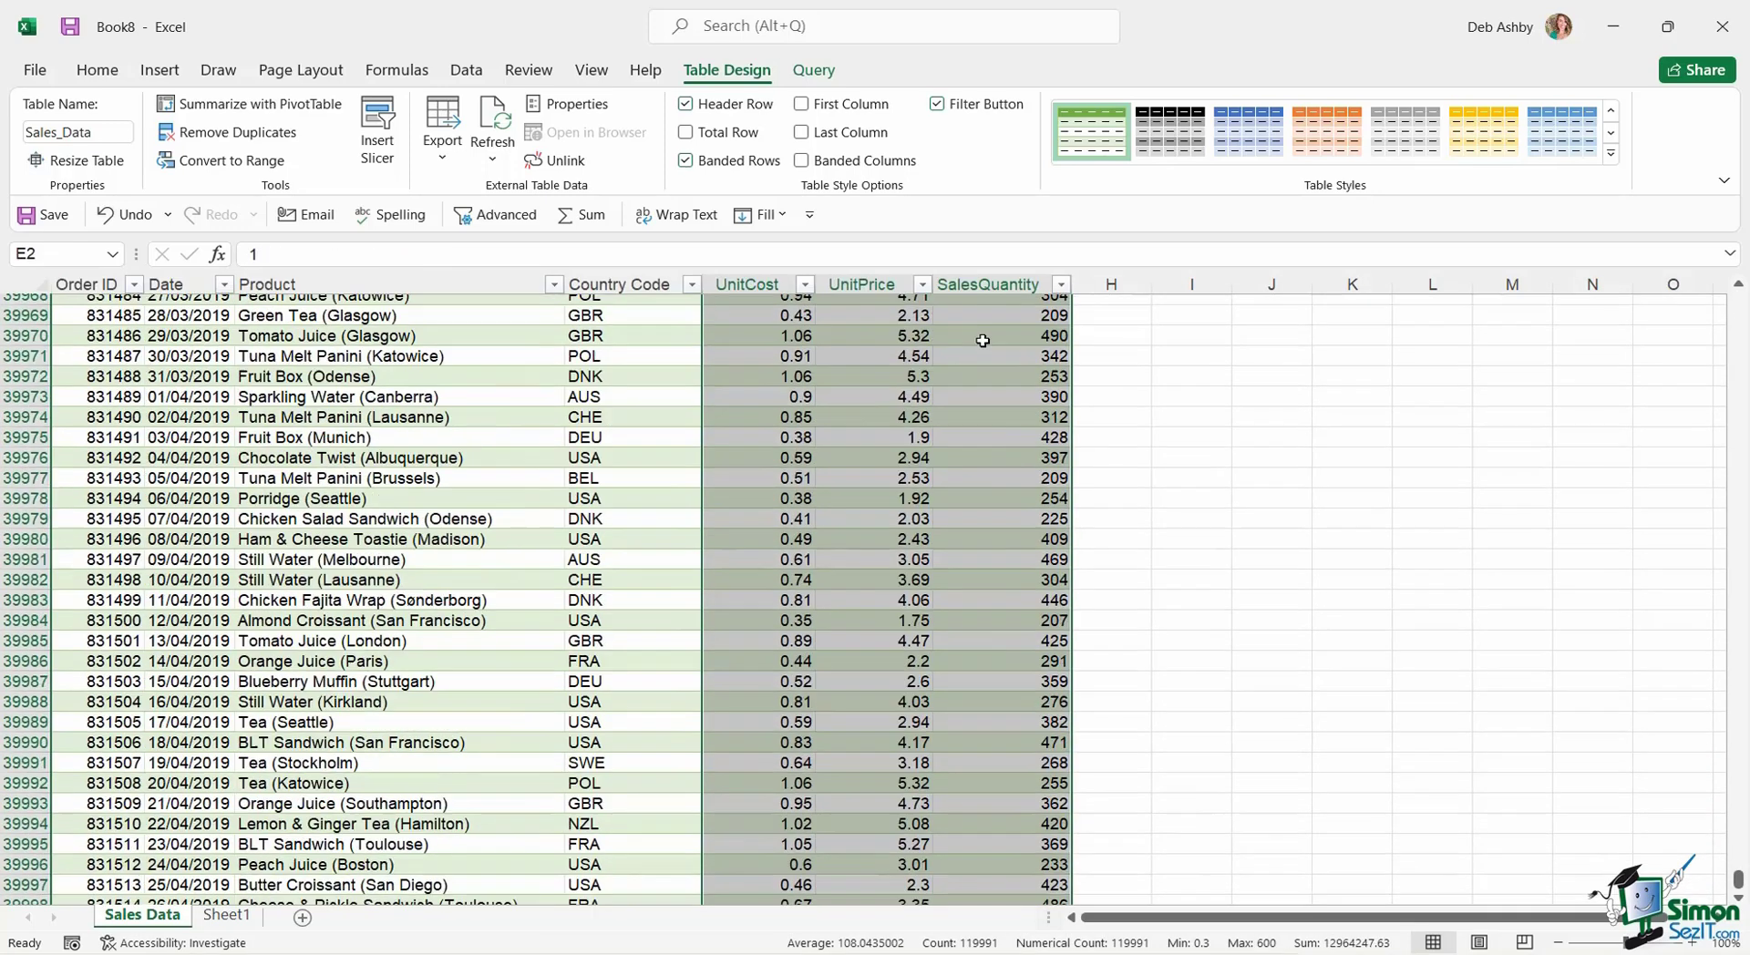
left_click(98, 73)
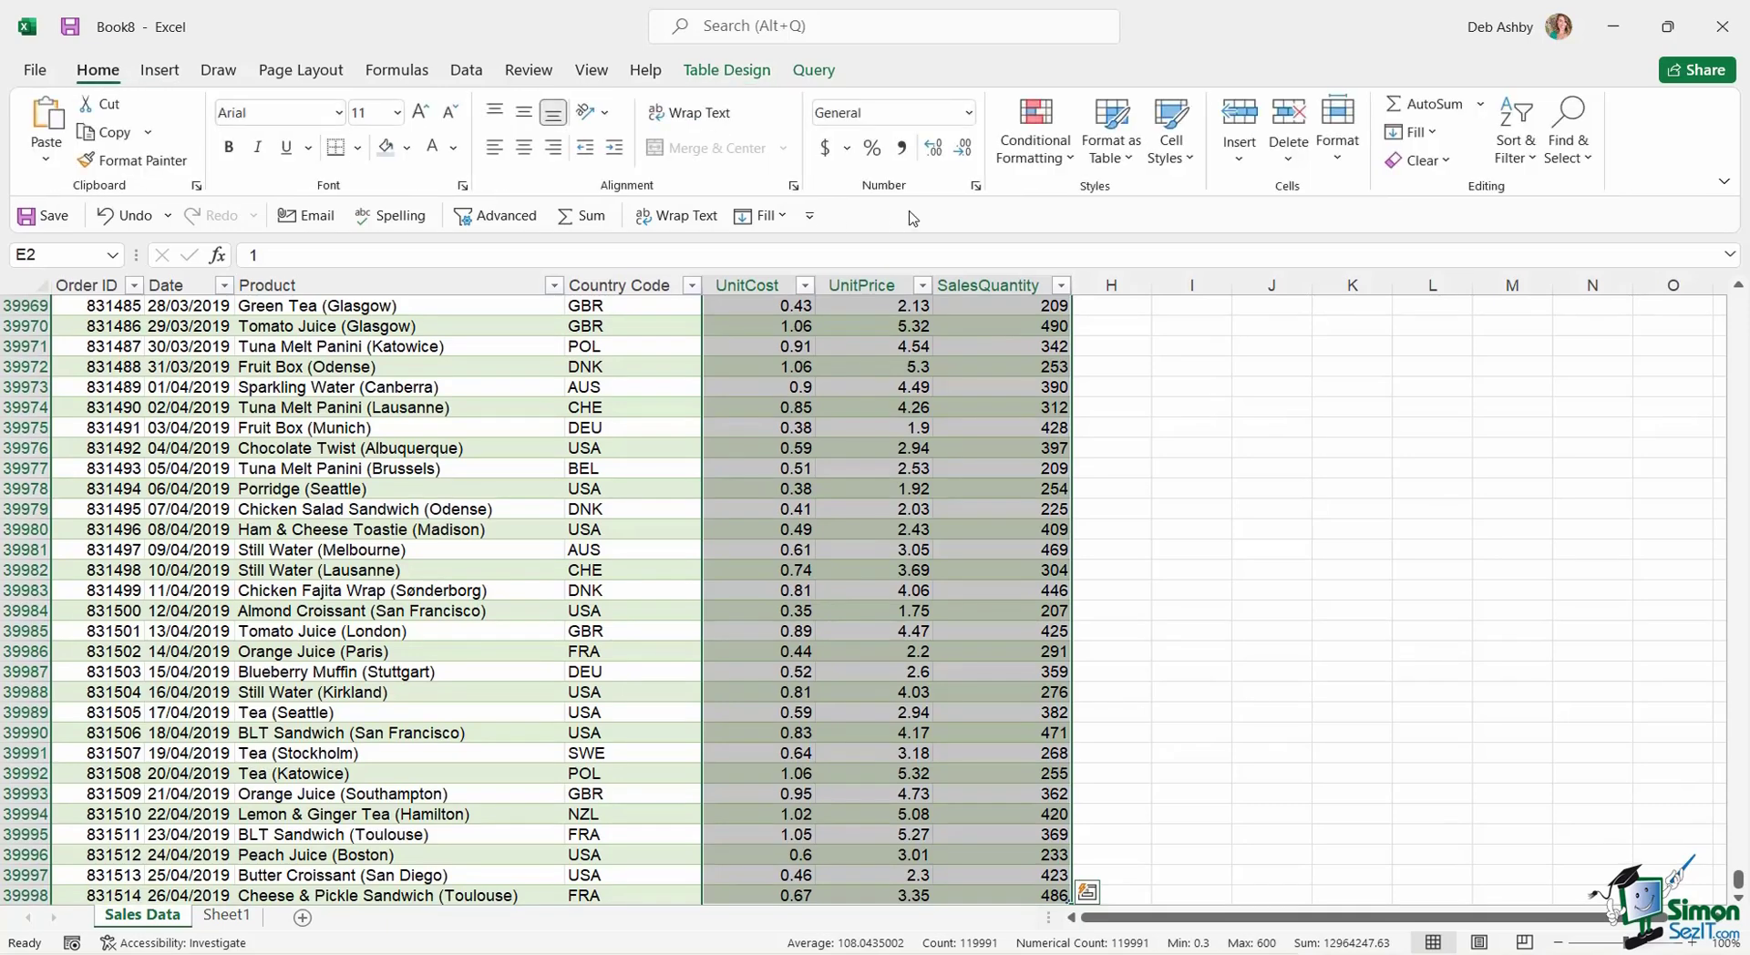
left_click(825, 148)
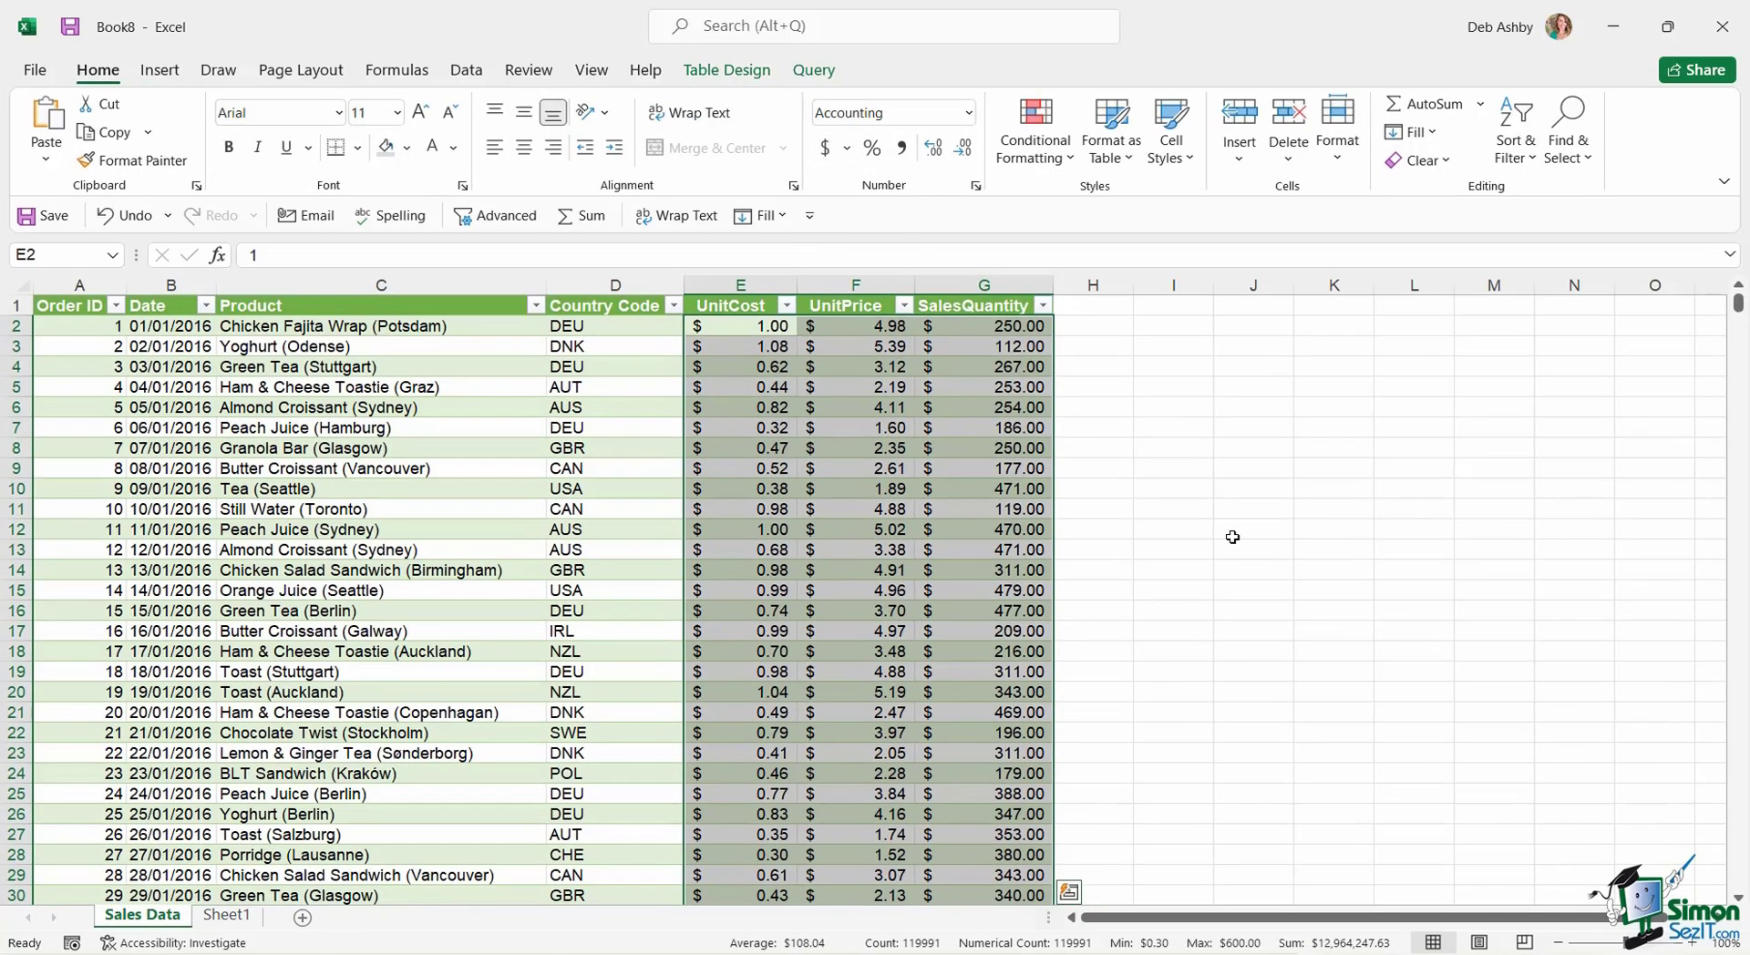
left_click(1236, 471)
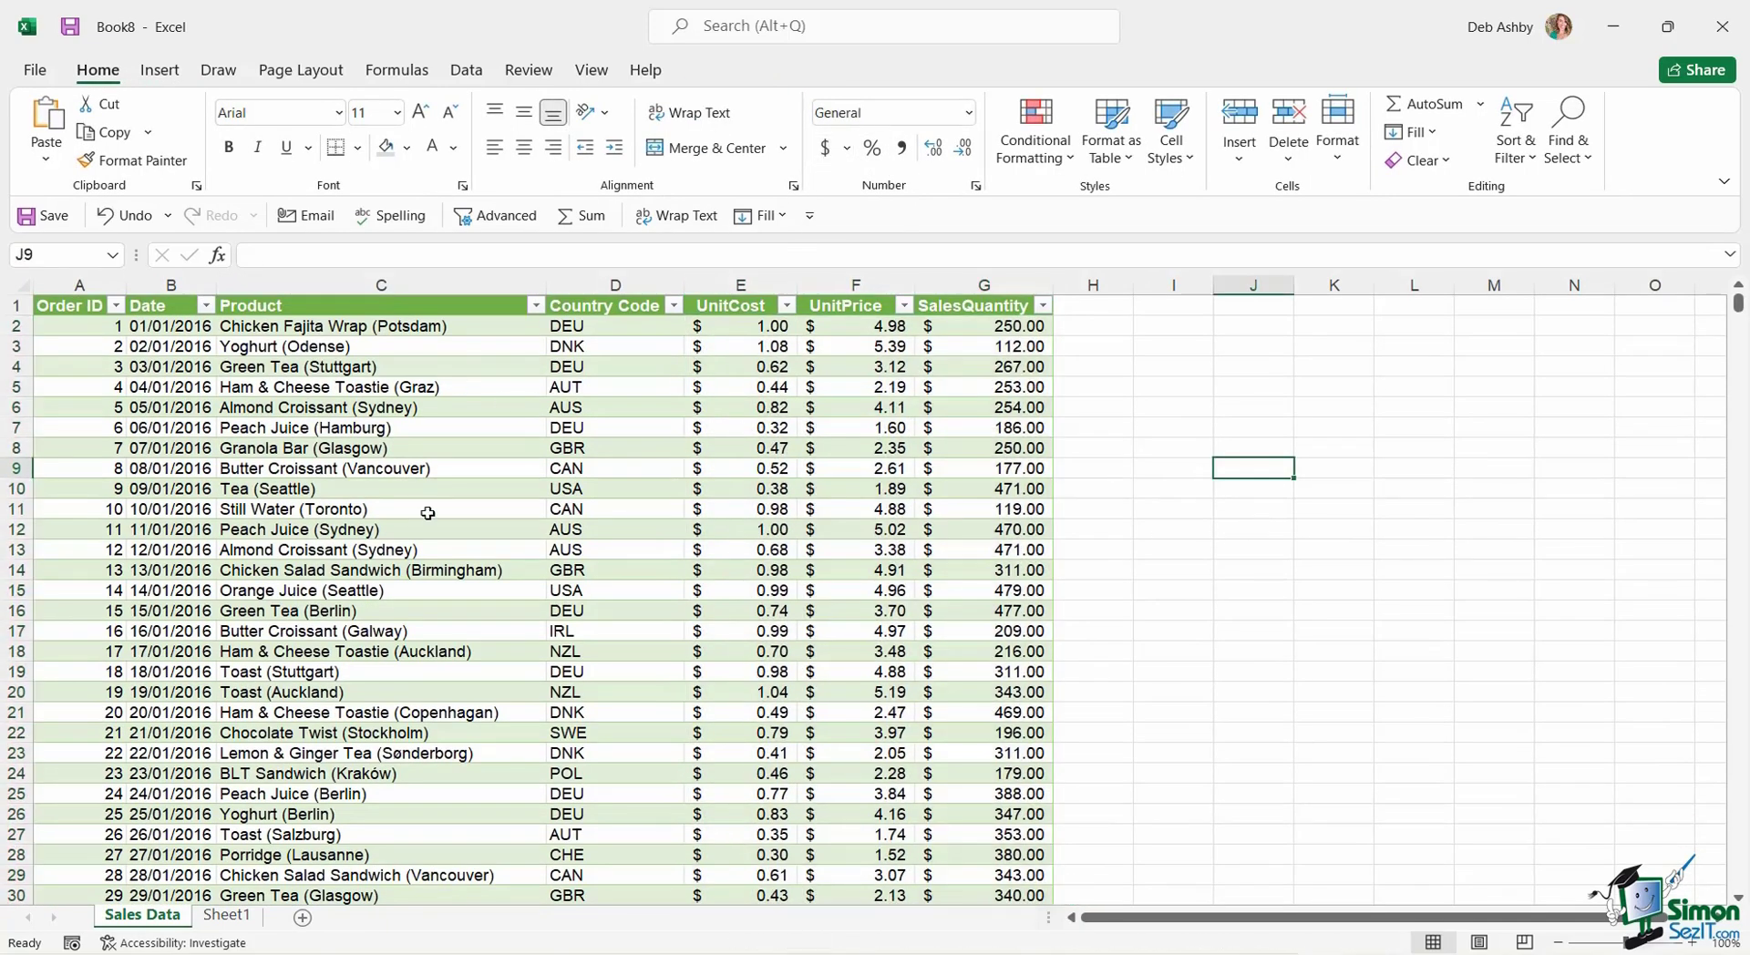
left_click(416, 430)
left_click(638, 417)
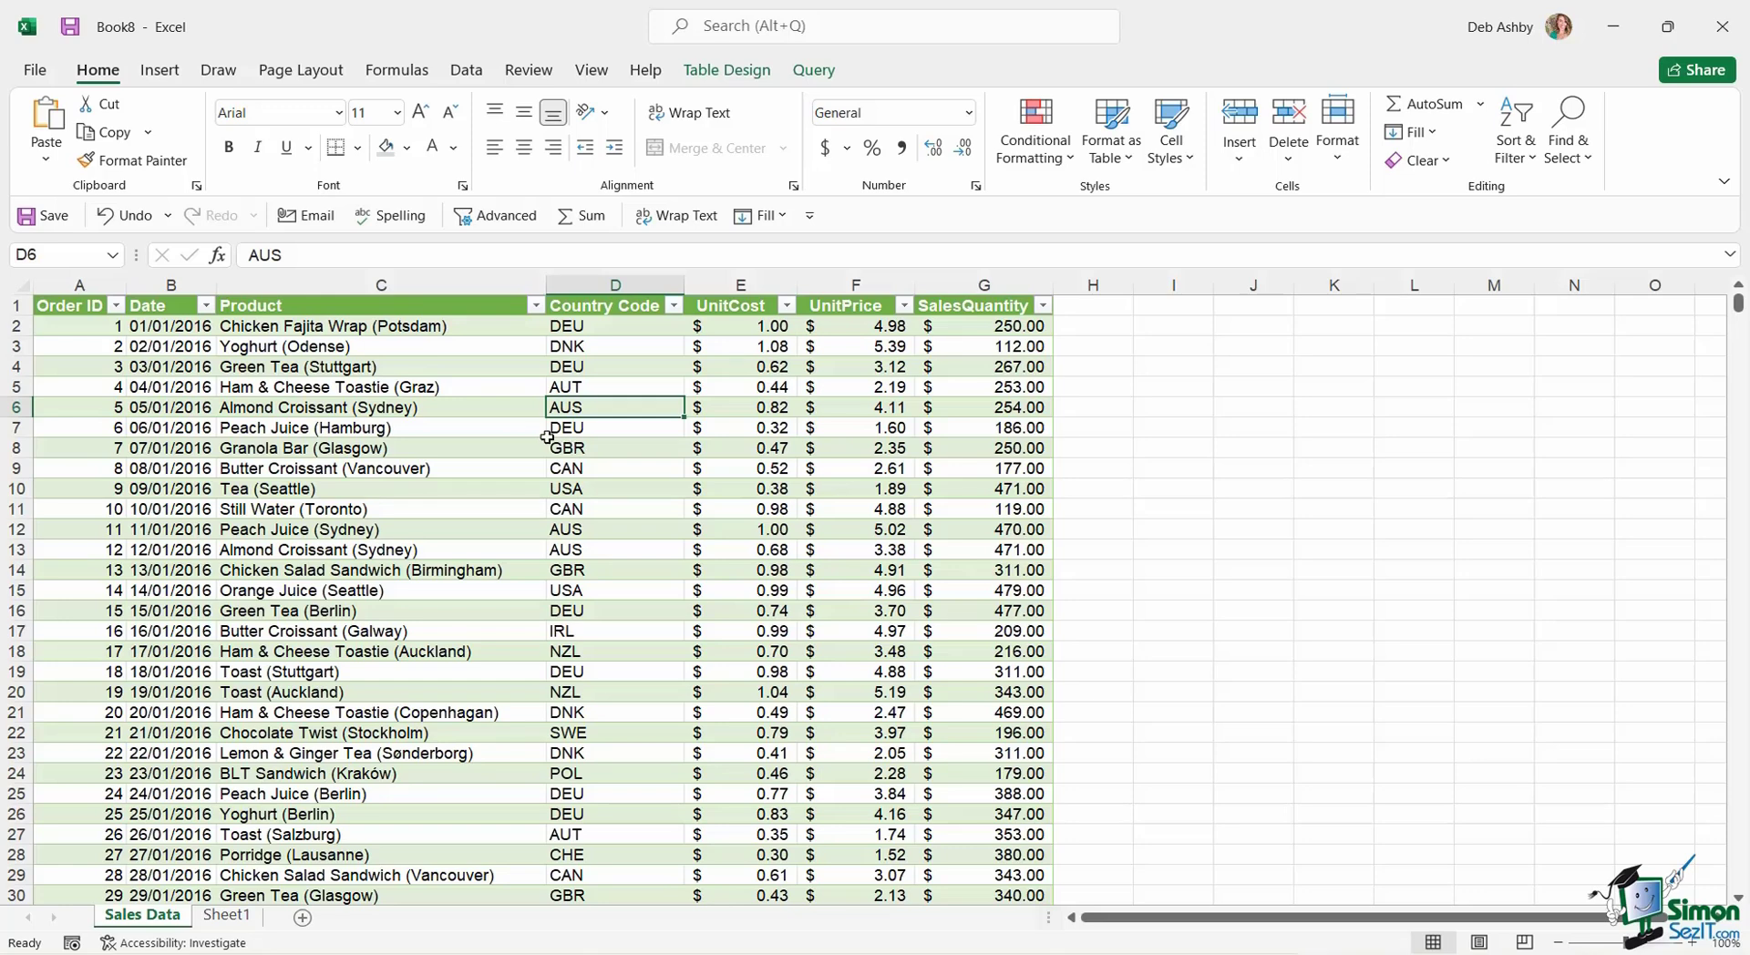
From the Data tab, start a Get Data > From File > From Workbook import, then cancel it.
left_click(591, 366)
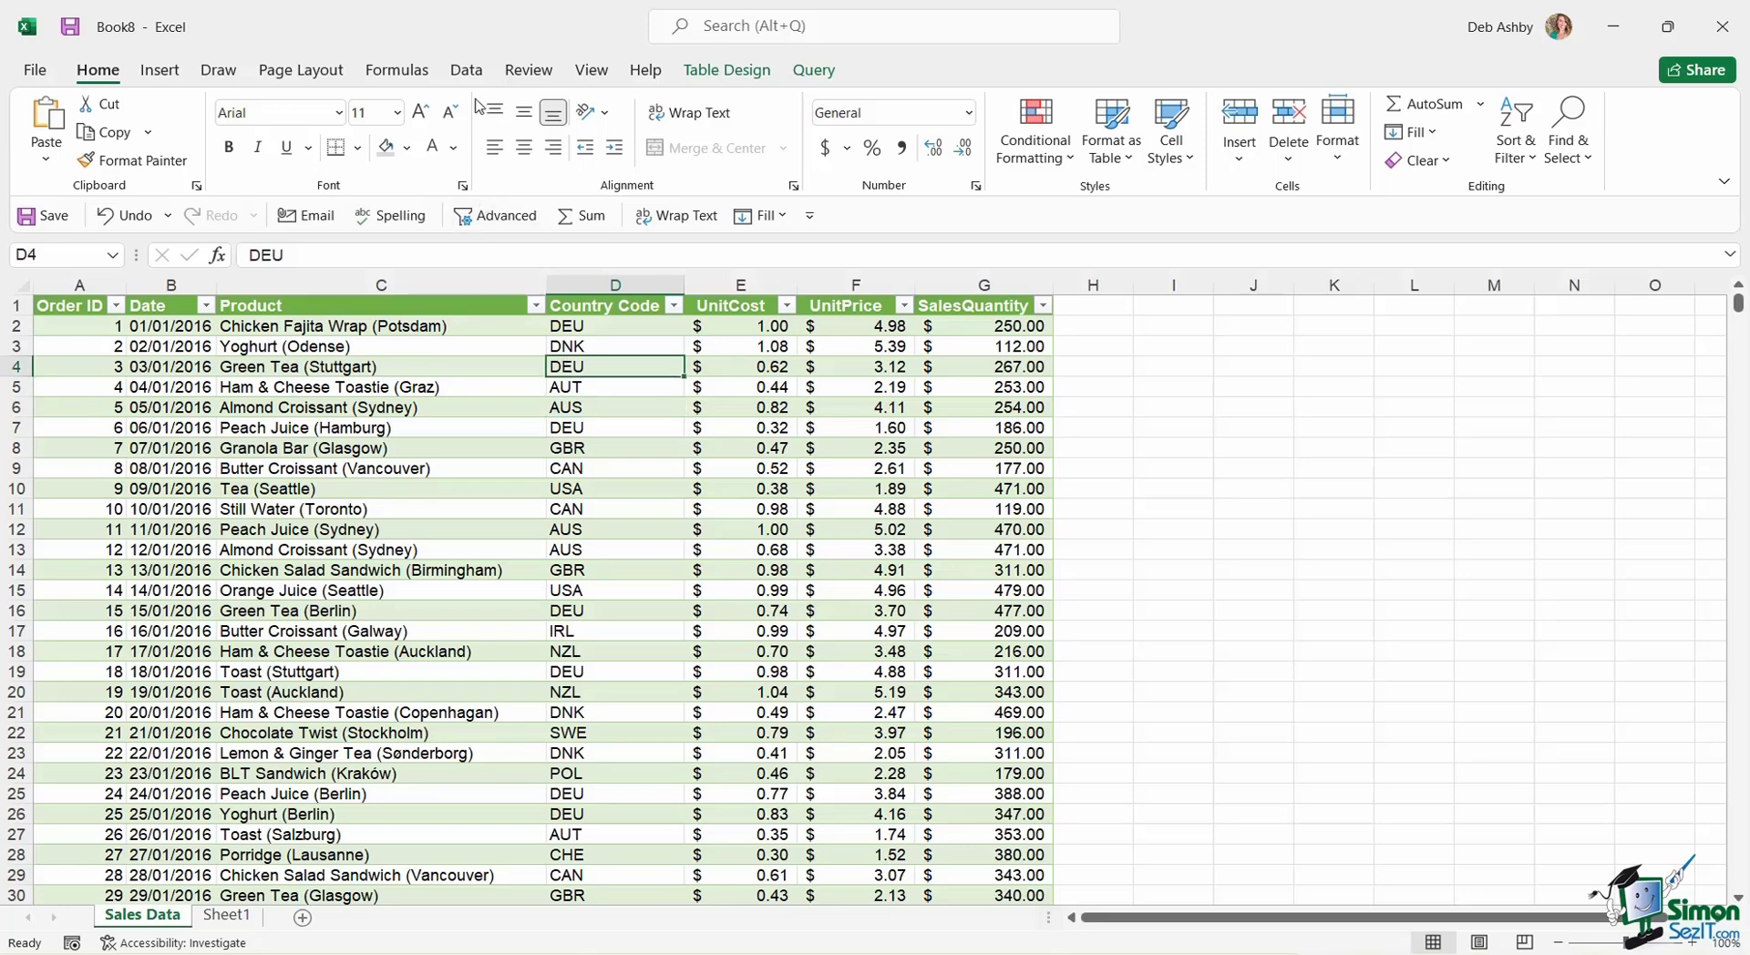
left_click(466, 71)
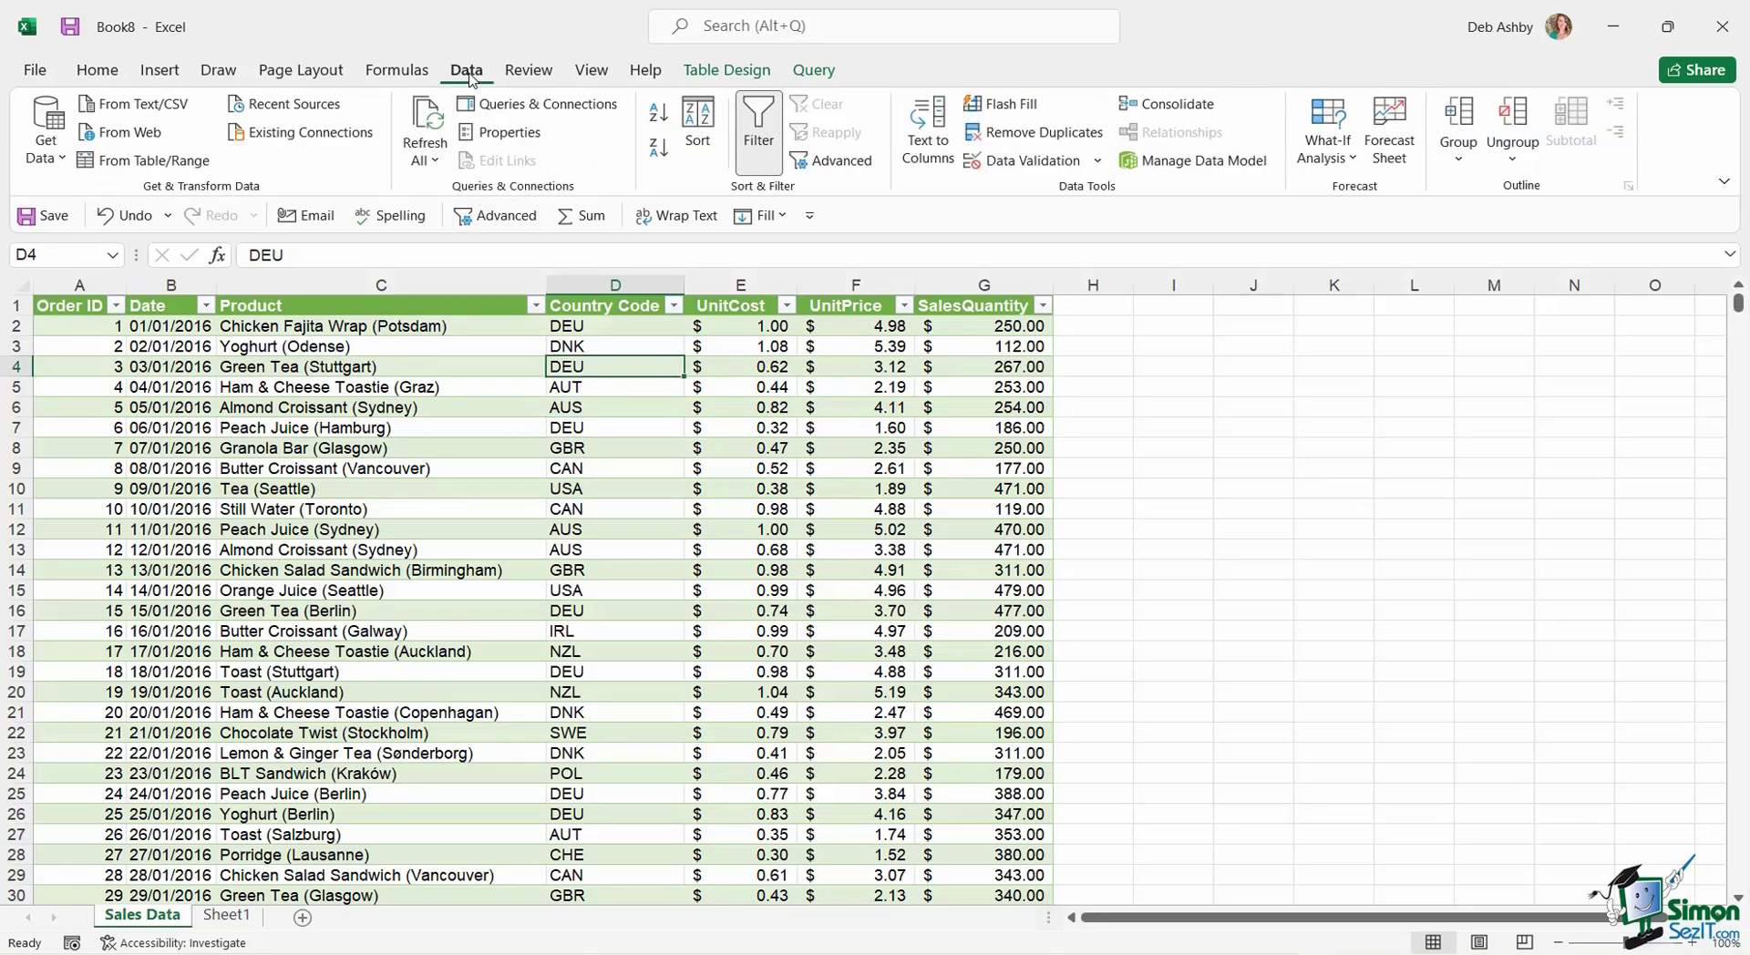
left_click(47, 146)
mouse_move(53, 201)
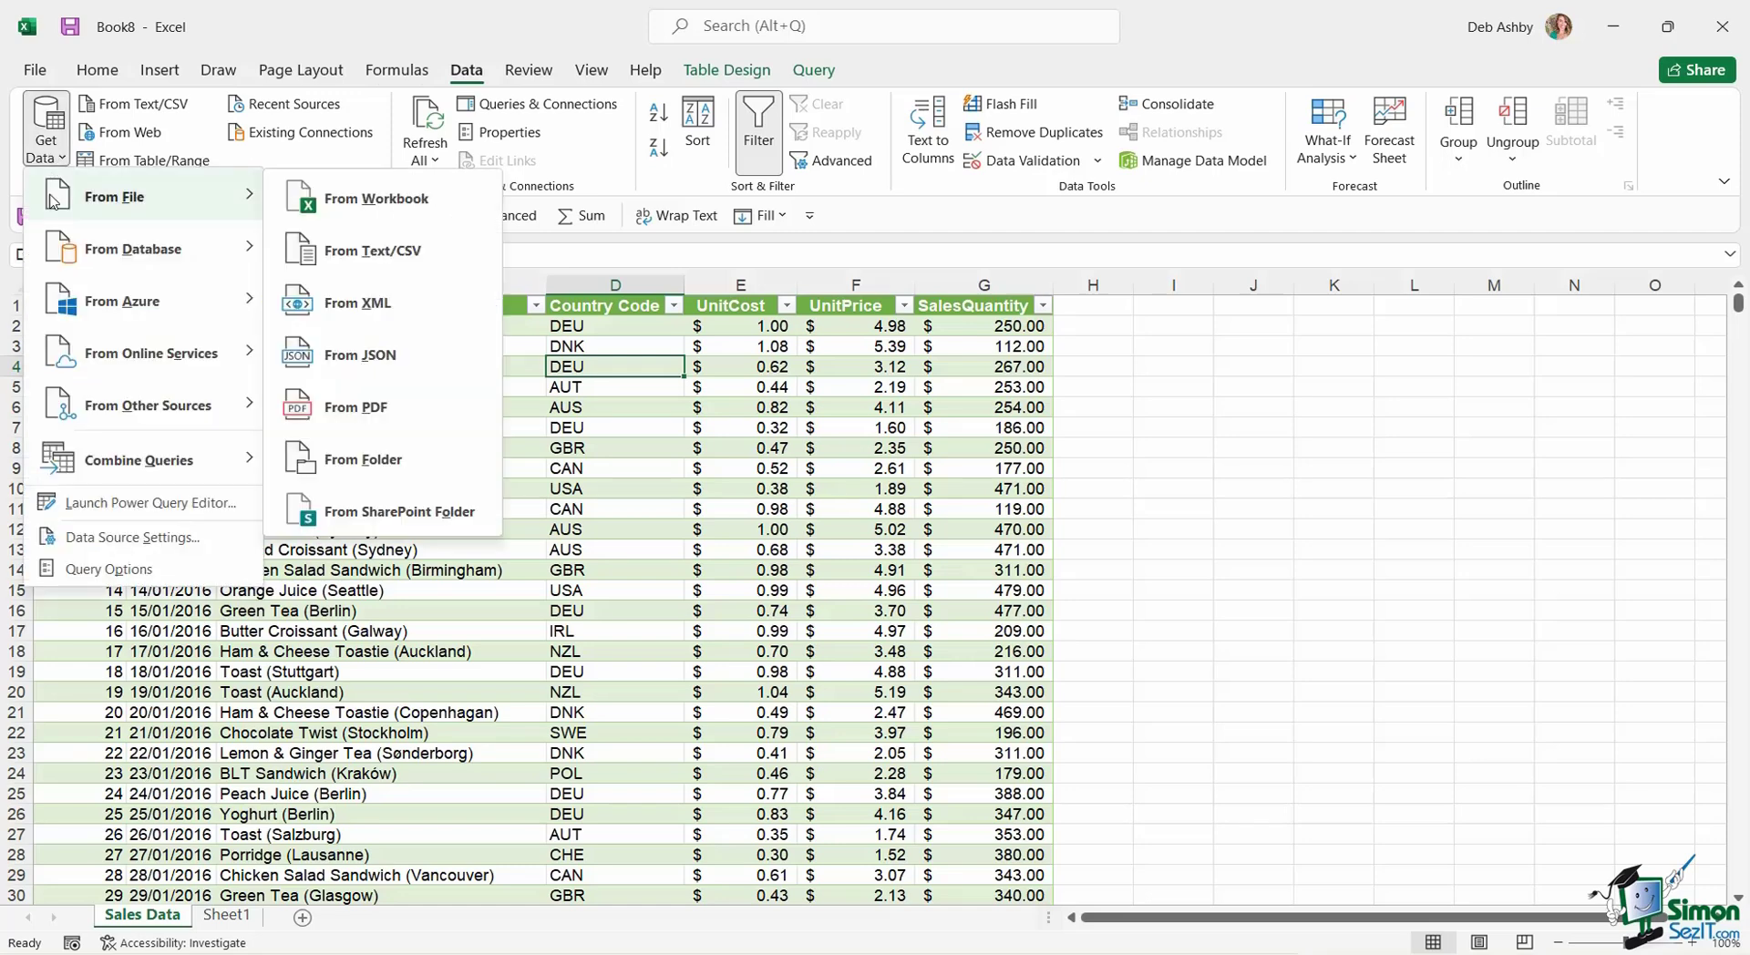
left_click(369, 198)
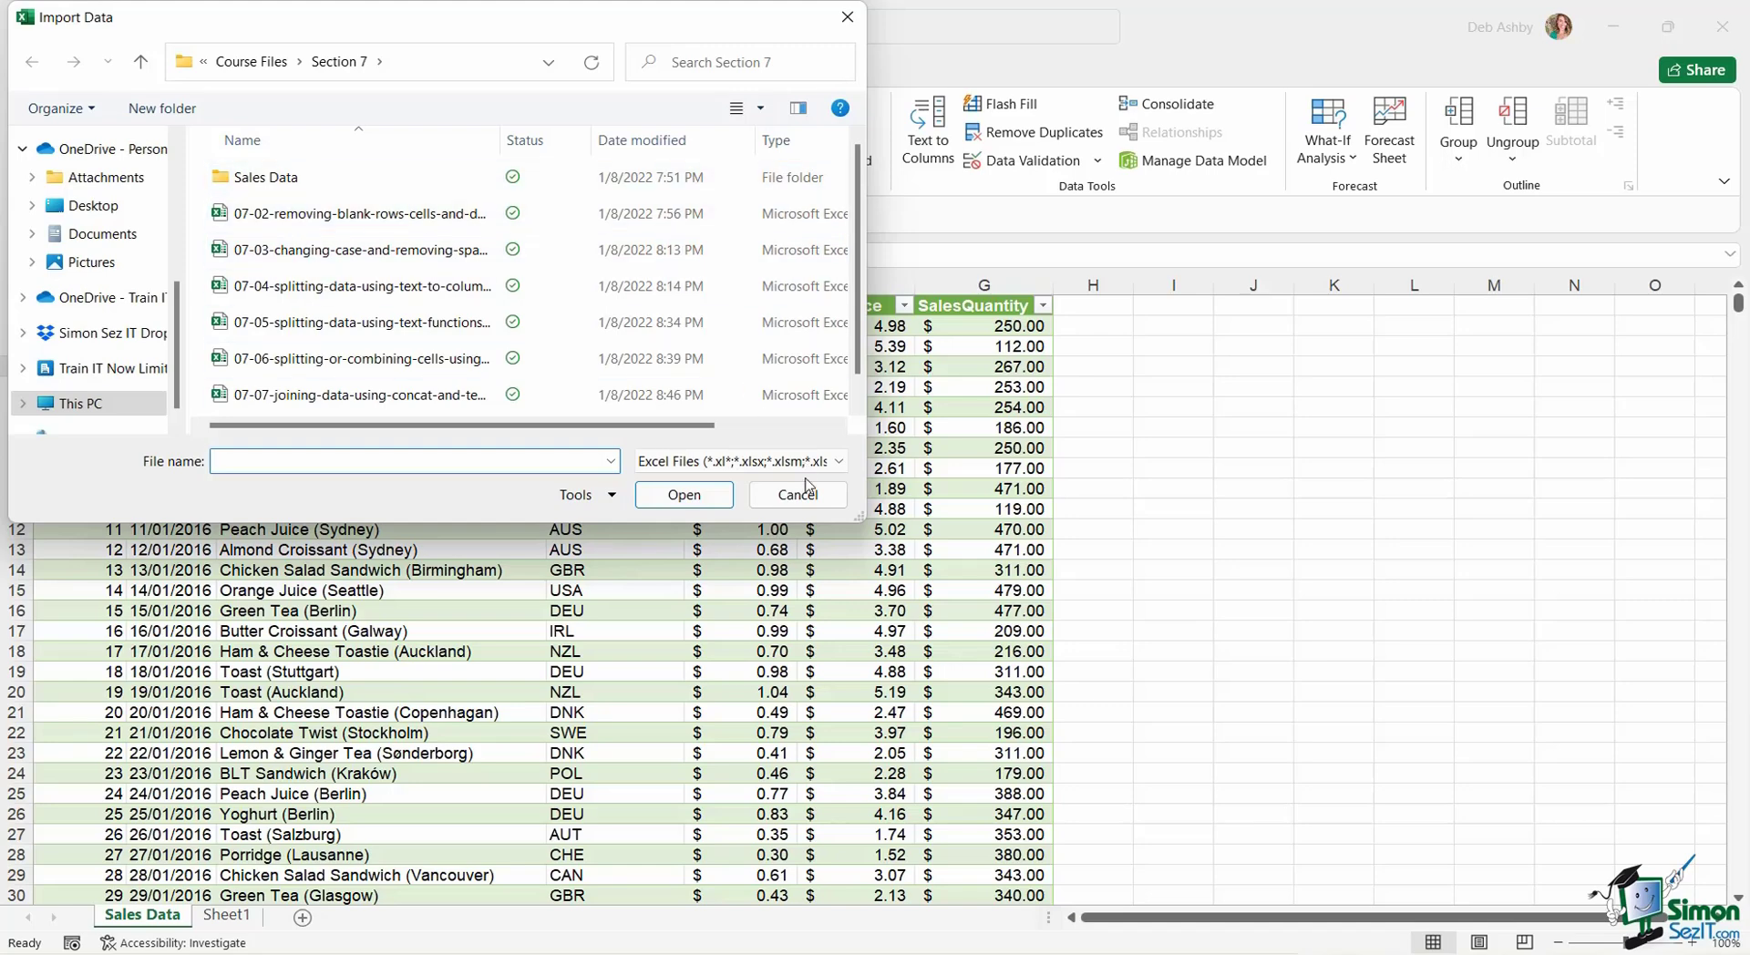
left_click(797, 497)
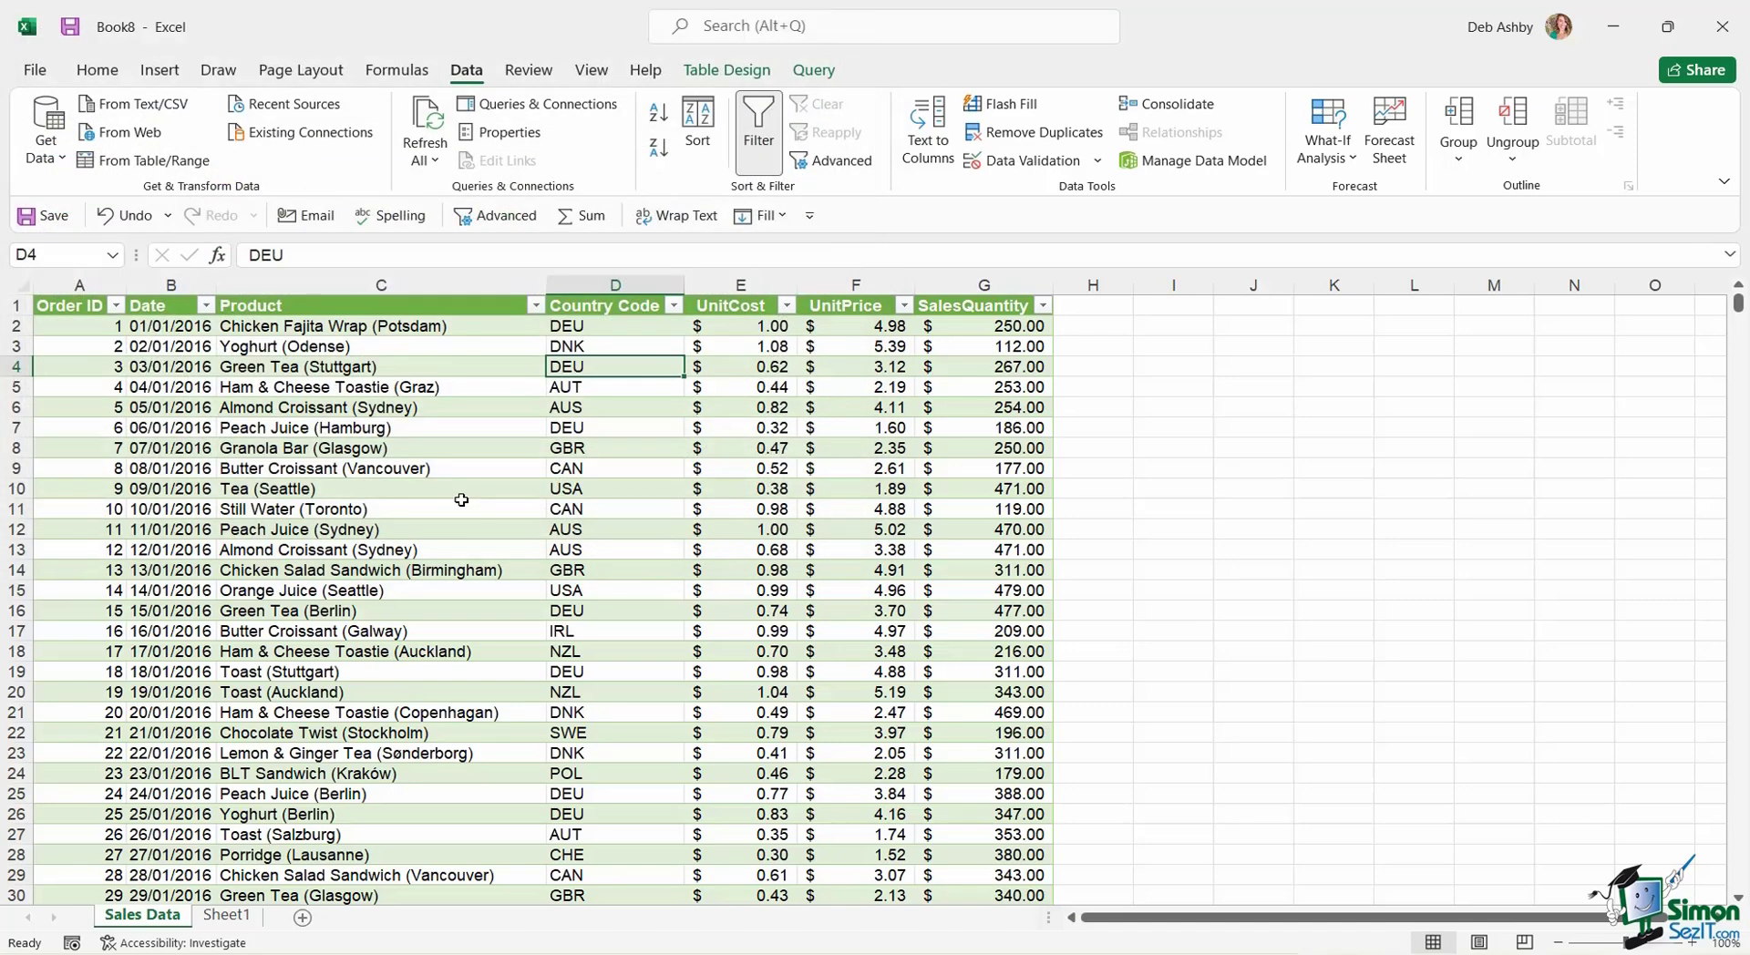
Import Sales Data.txt via From Text/CSV and load it as a 709-row table on a new sheet.
left_click(168, 111)
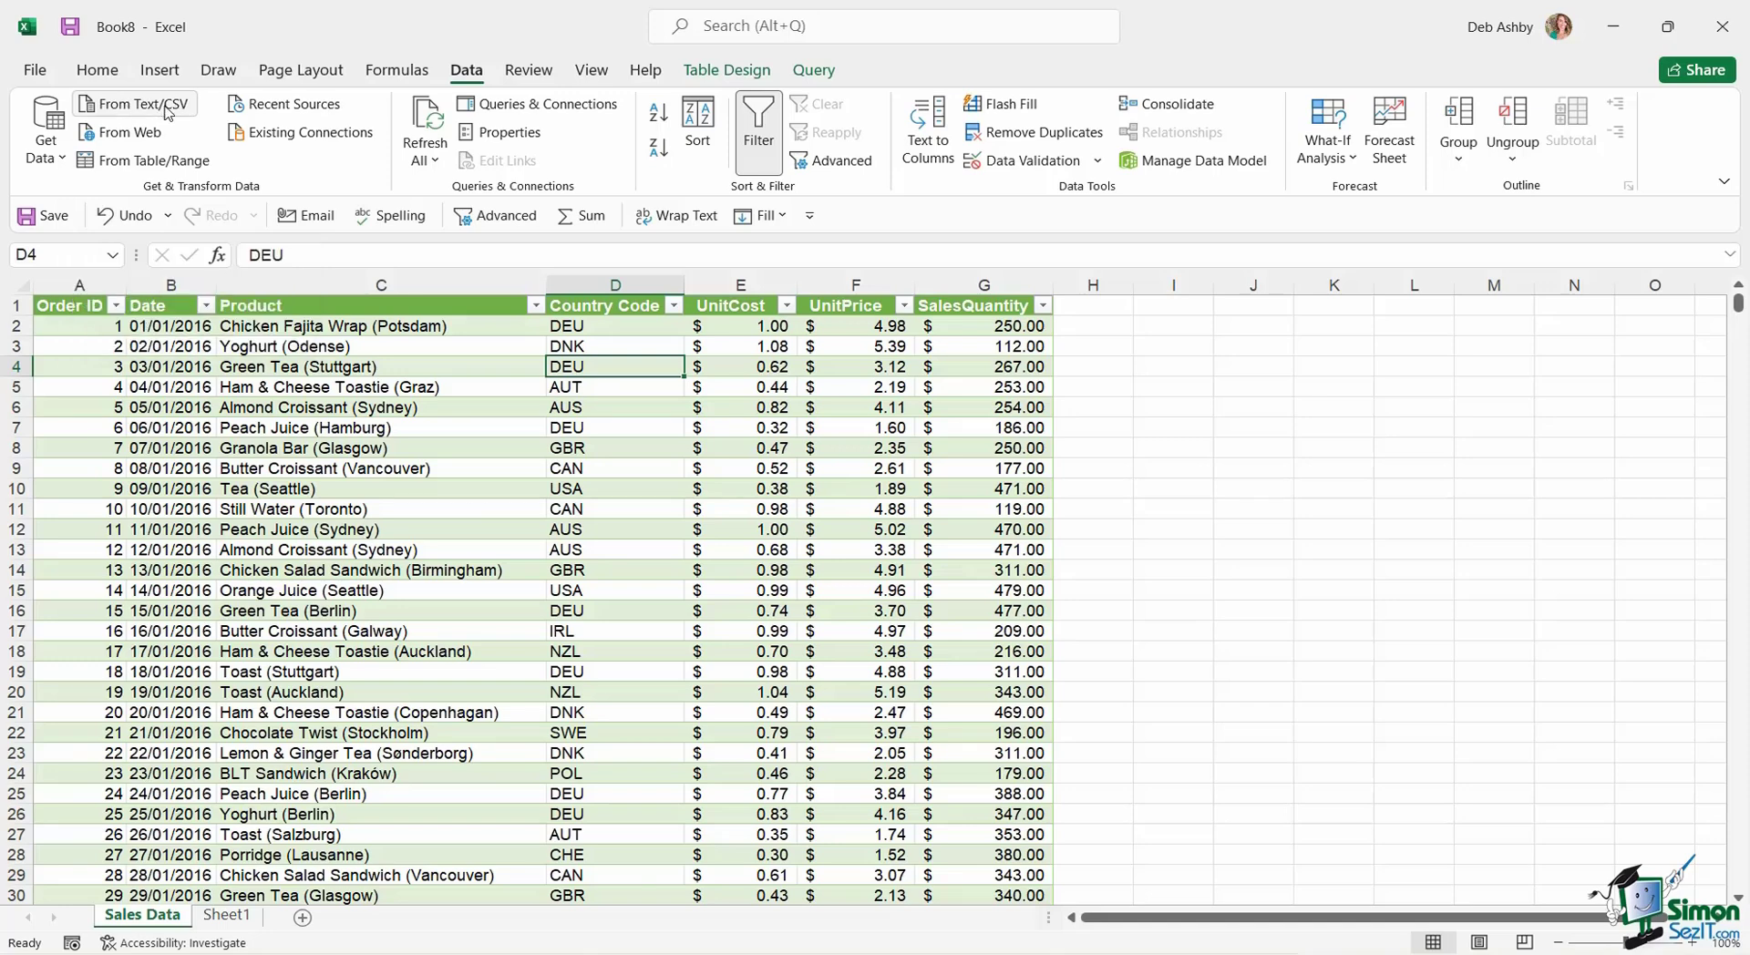
left_click(286, 217)
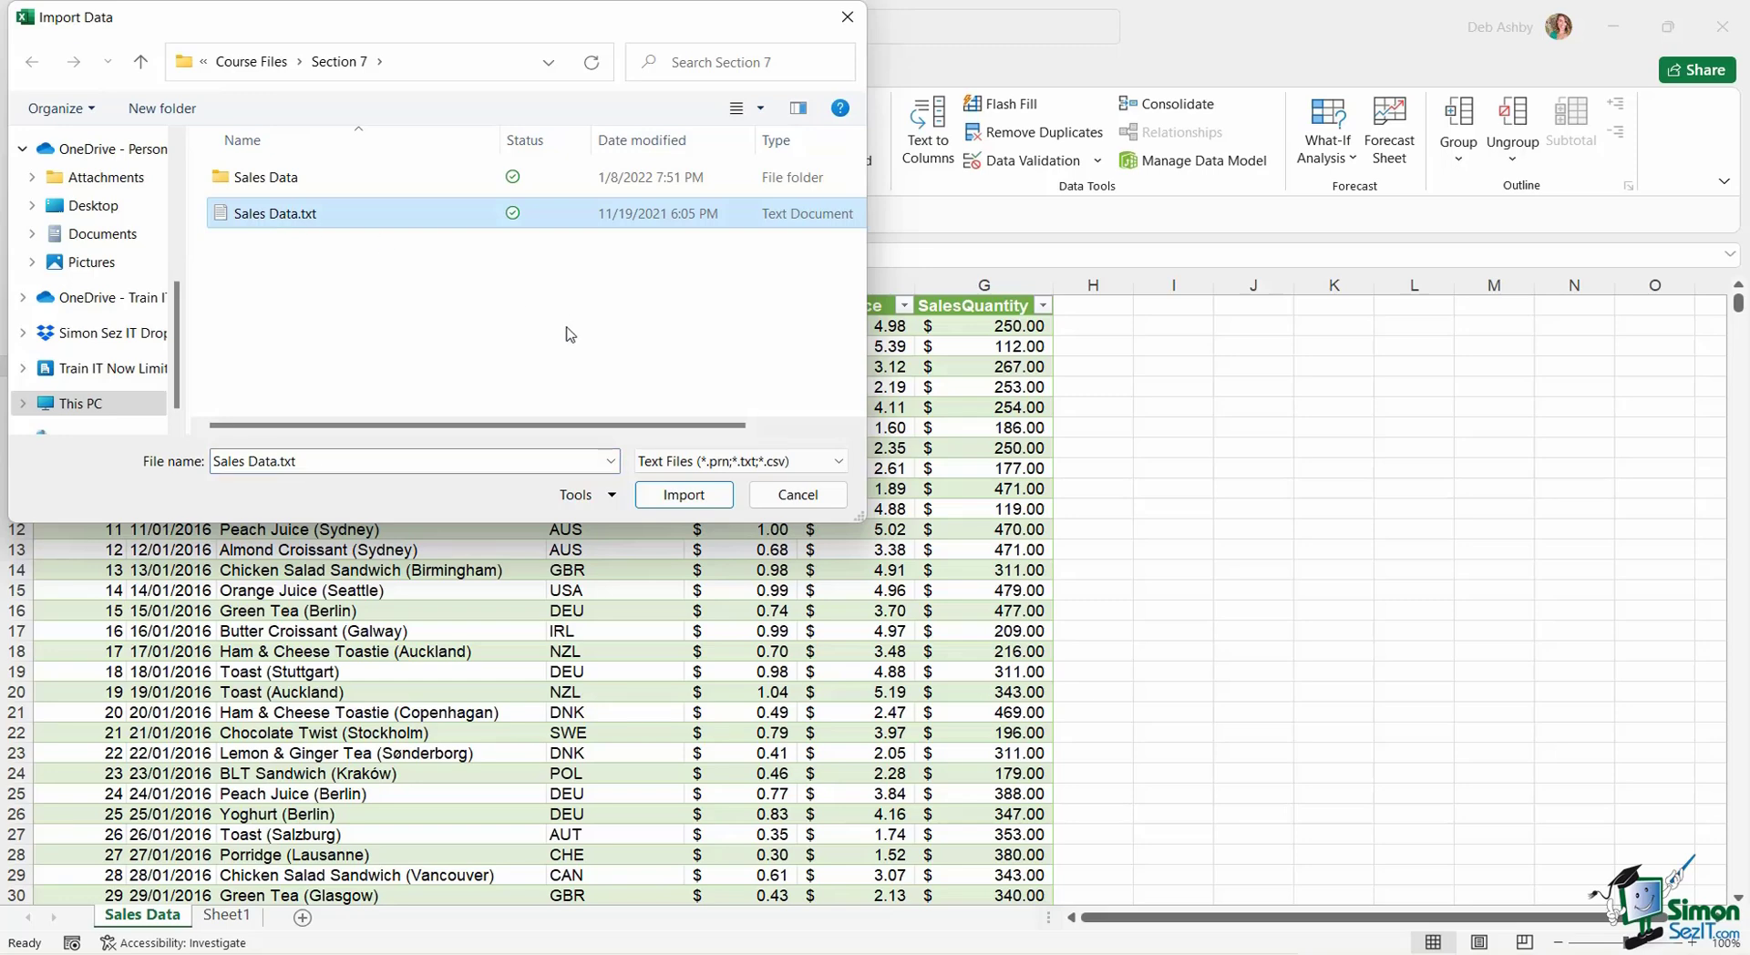
left_click(693, 497)
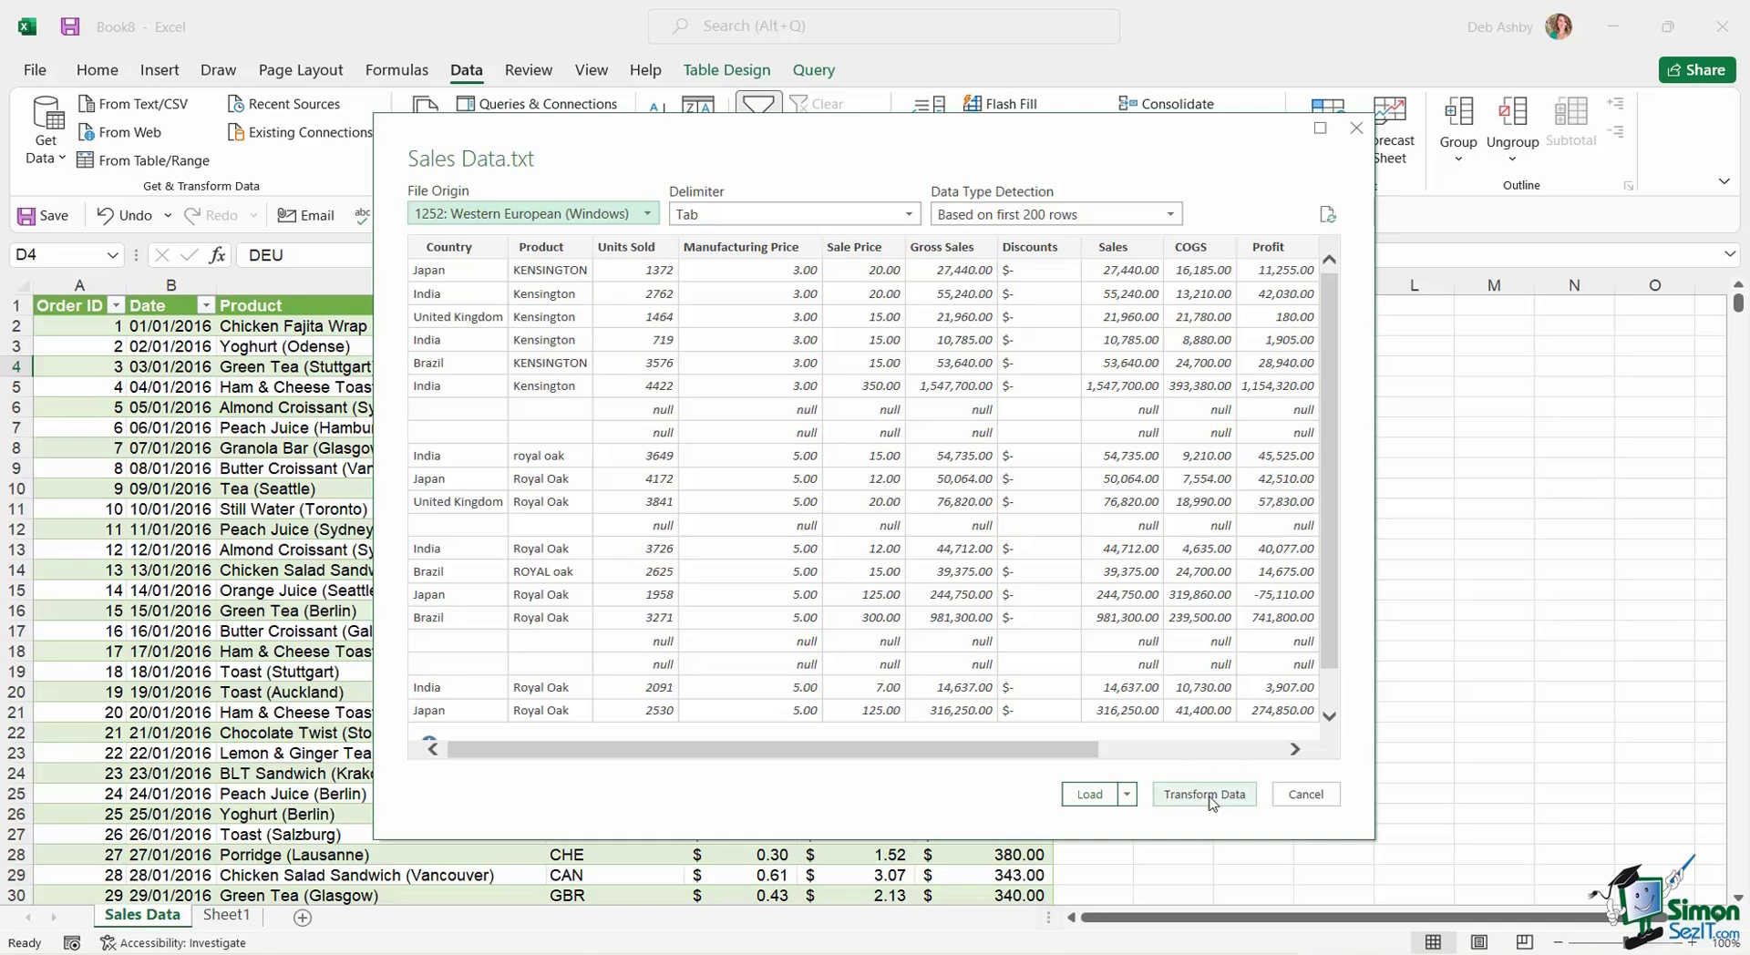
left_click(1087, 794)
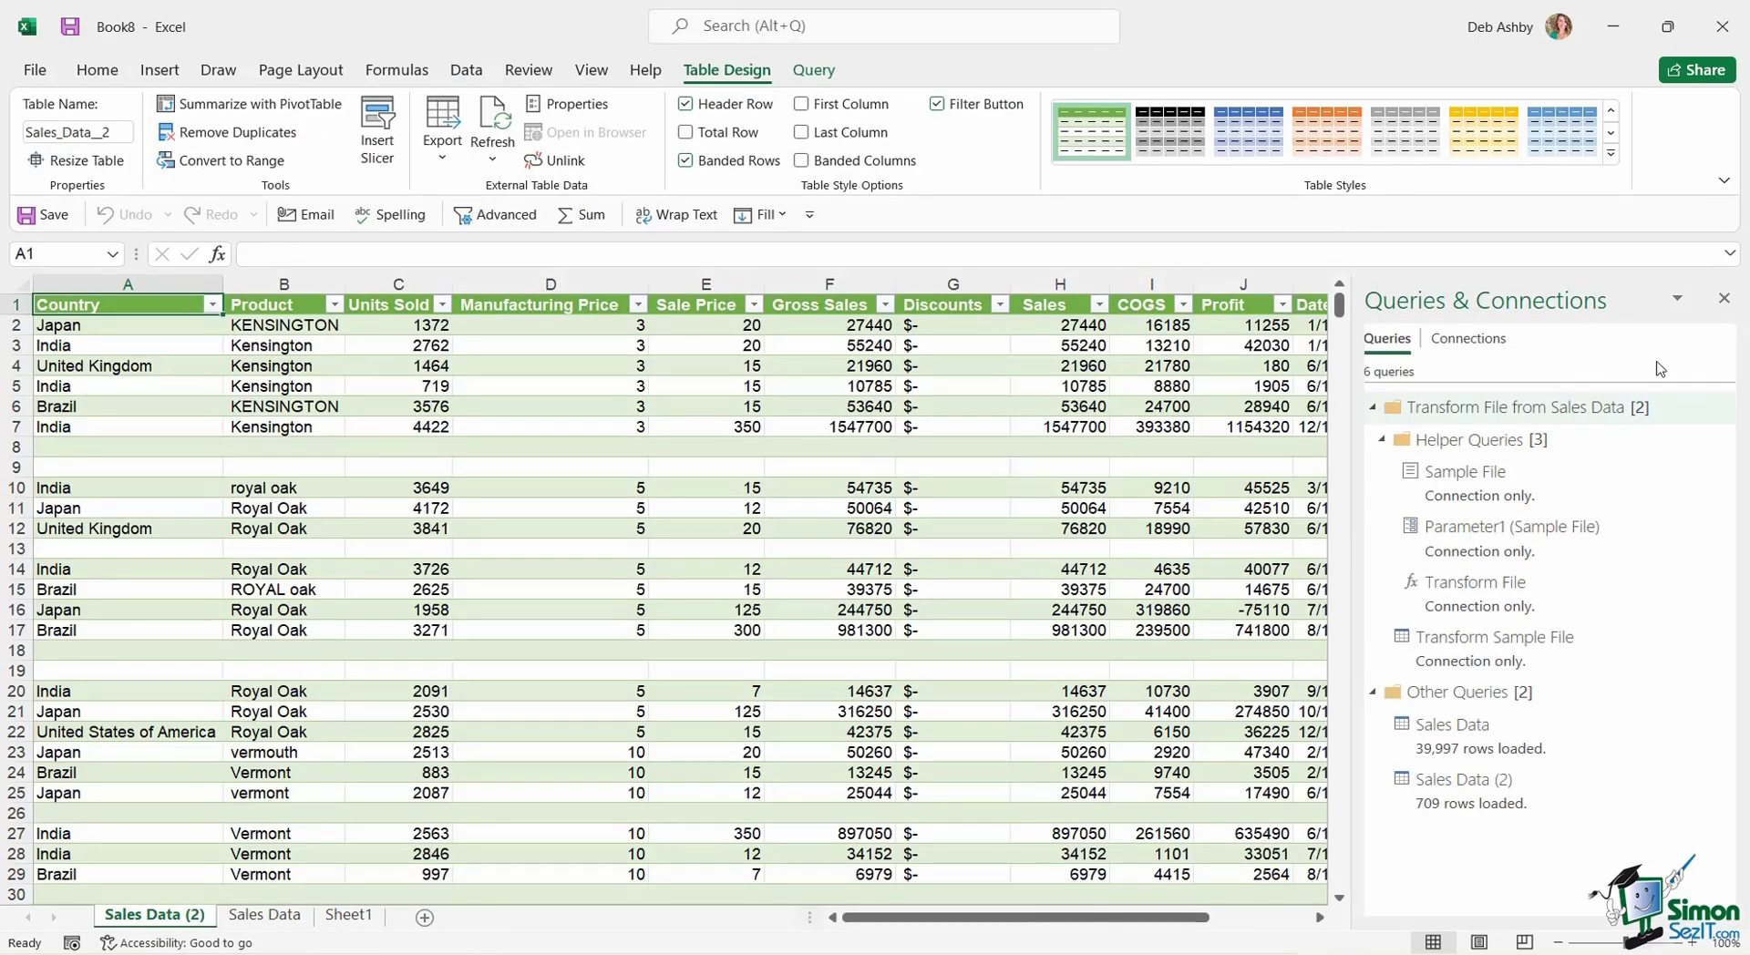
Close the Queries & Connections pane and inspect Sale Price, Gross Sales, Manufacturing Price and Product cells.
left_click(1723, 303)
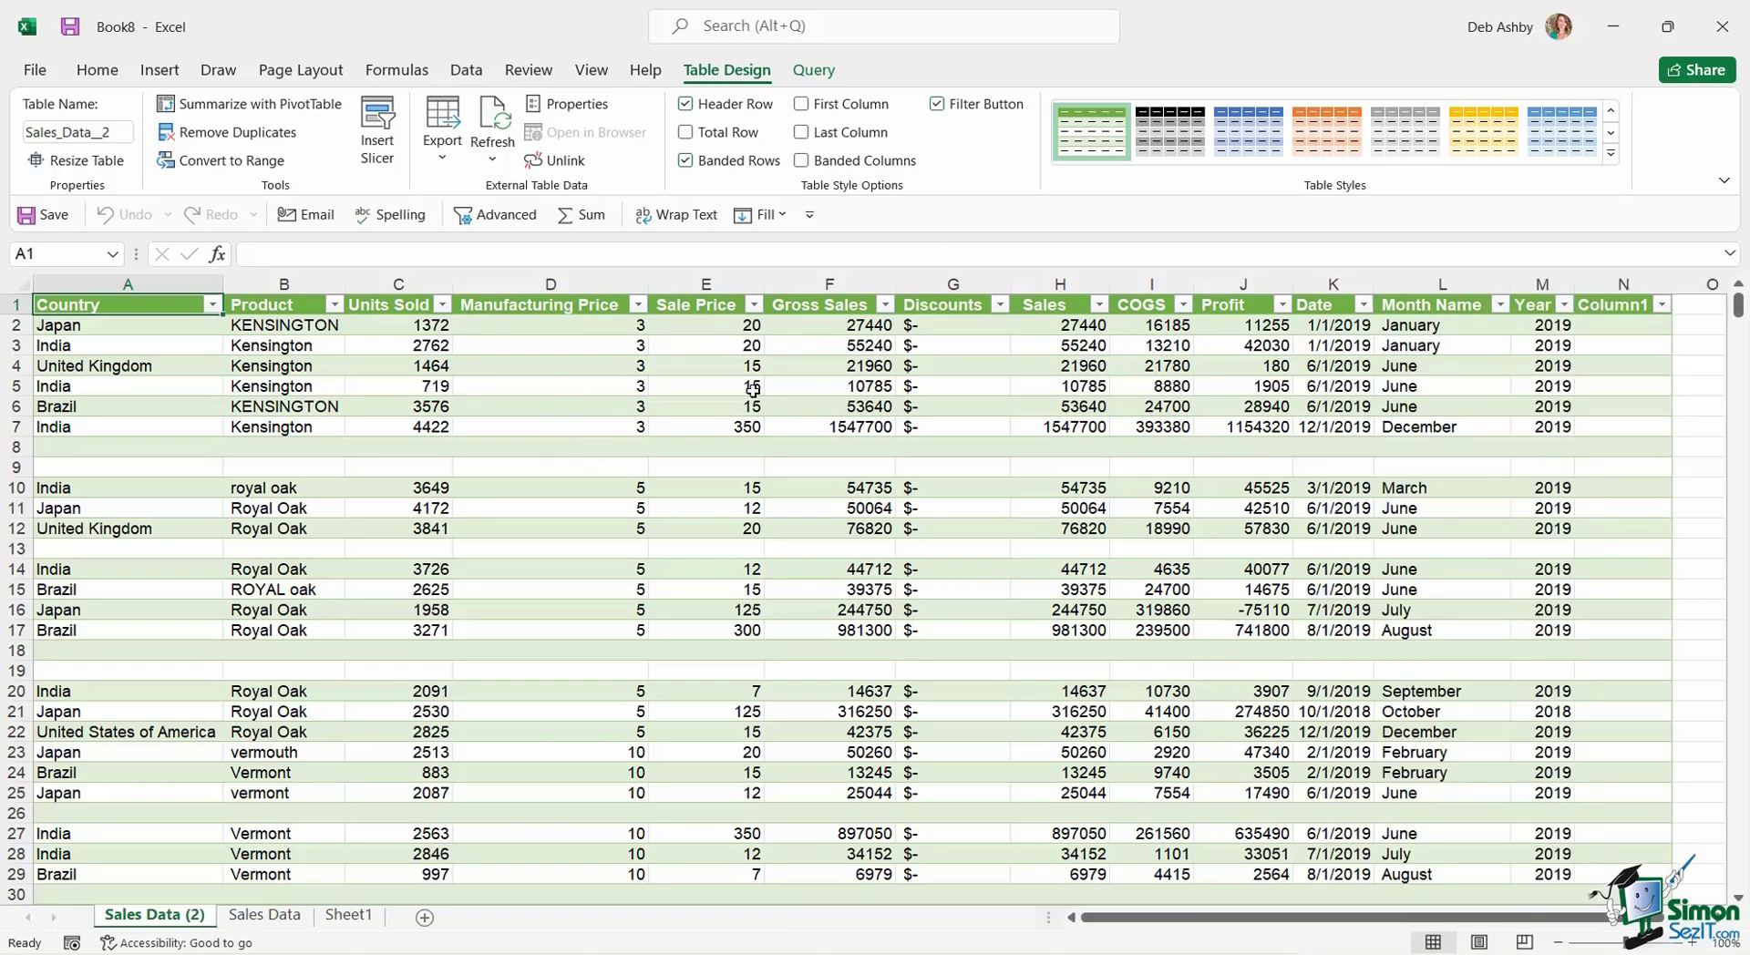
left_click(752, 387)
key("Up")
key("Right")
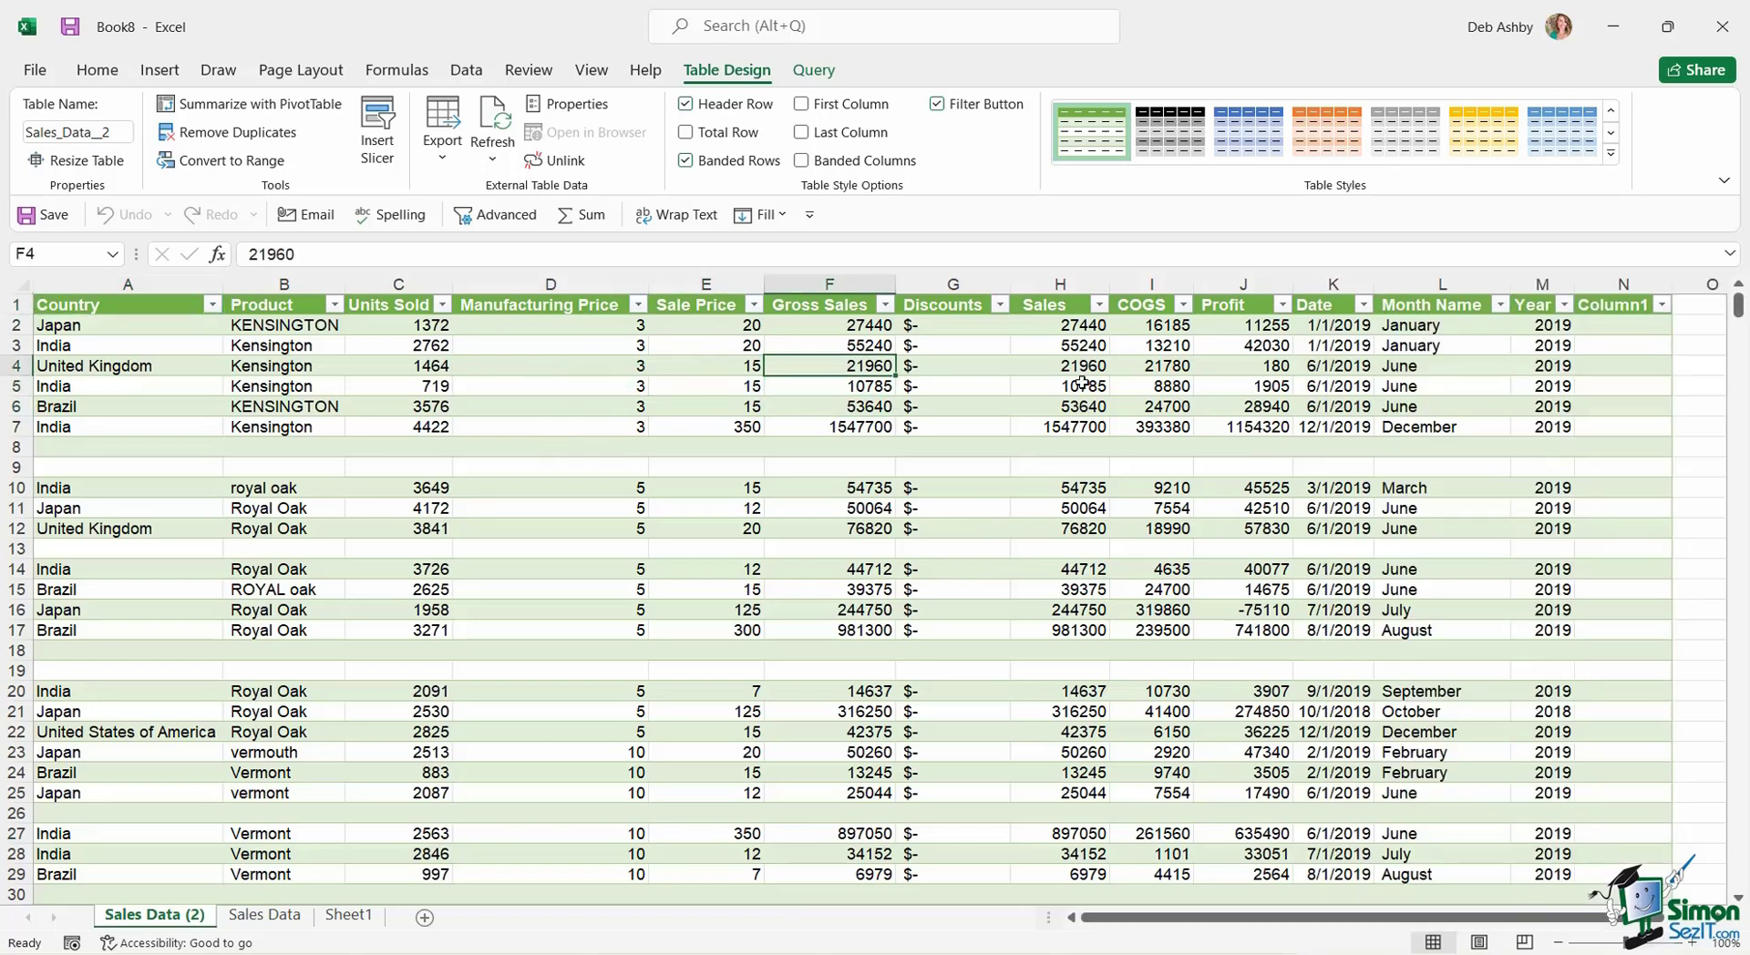
left_click(541, 371)
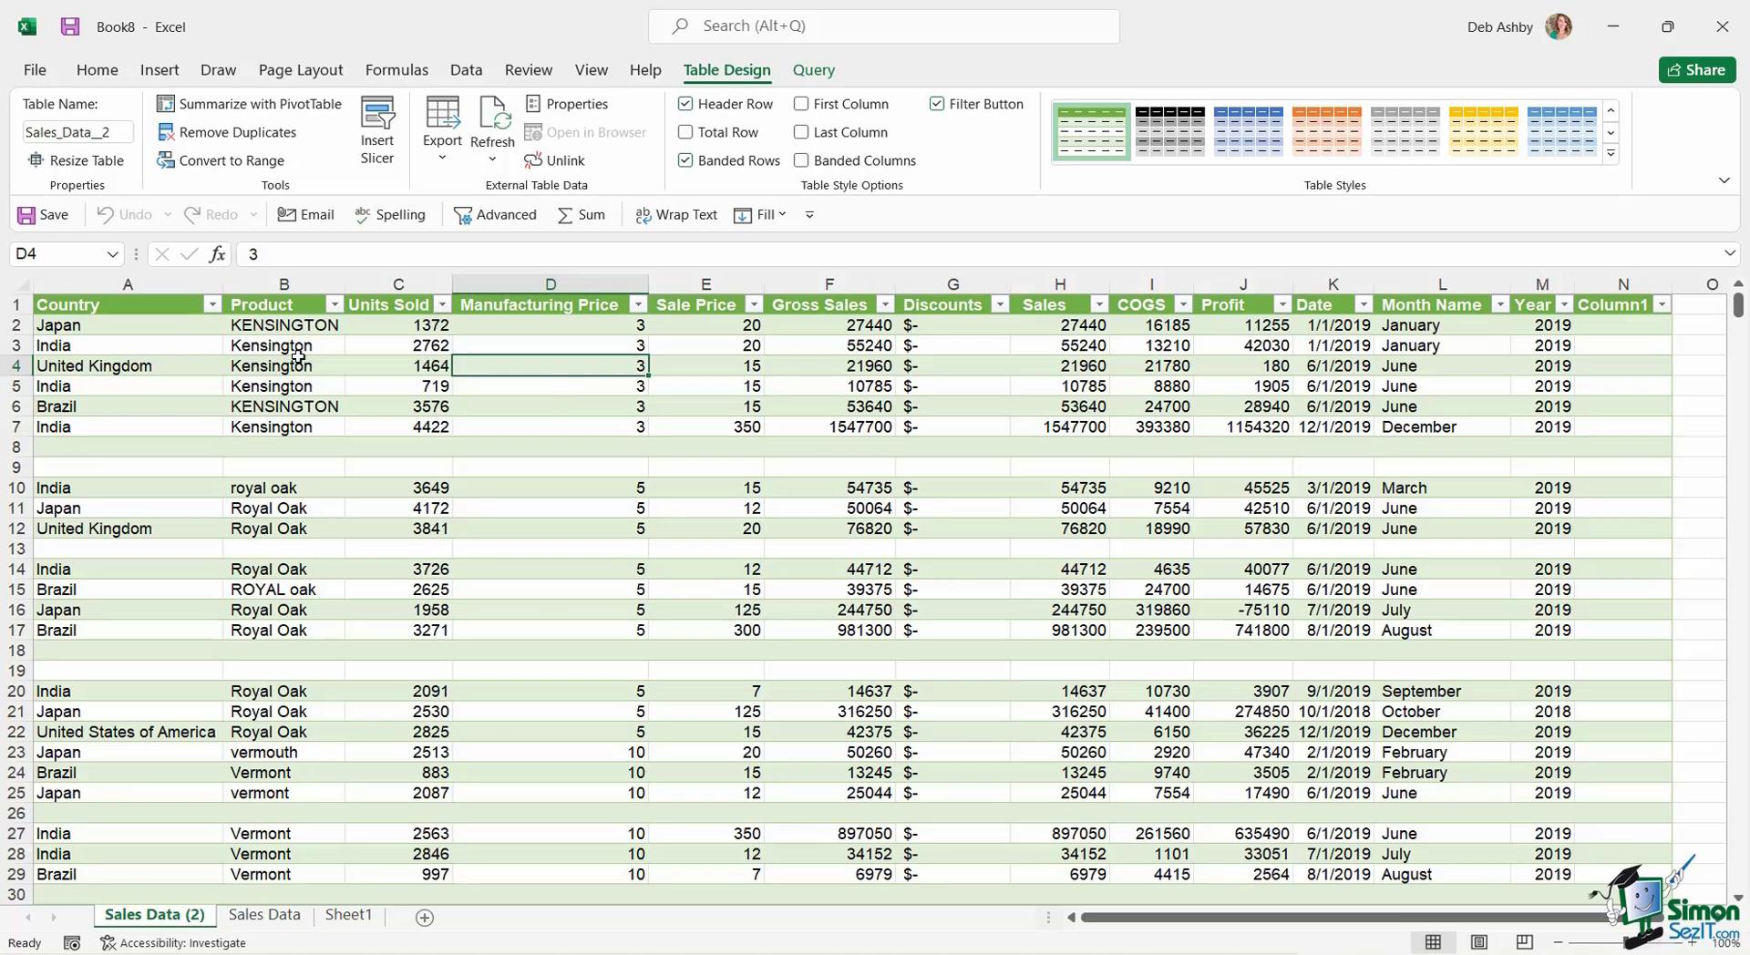
left_click(278, 330)
left_click(773, 390)
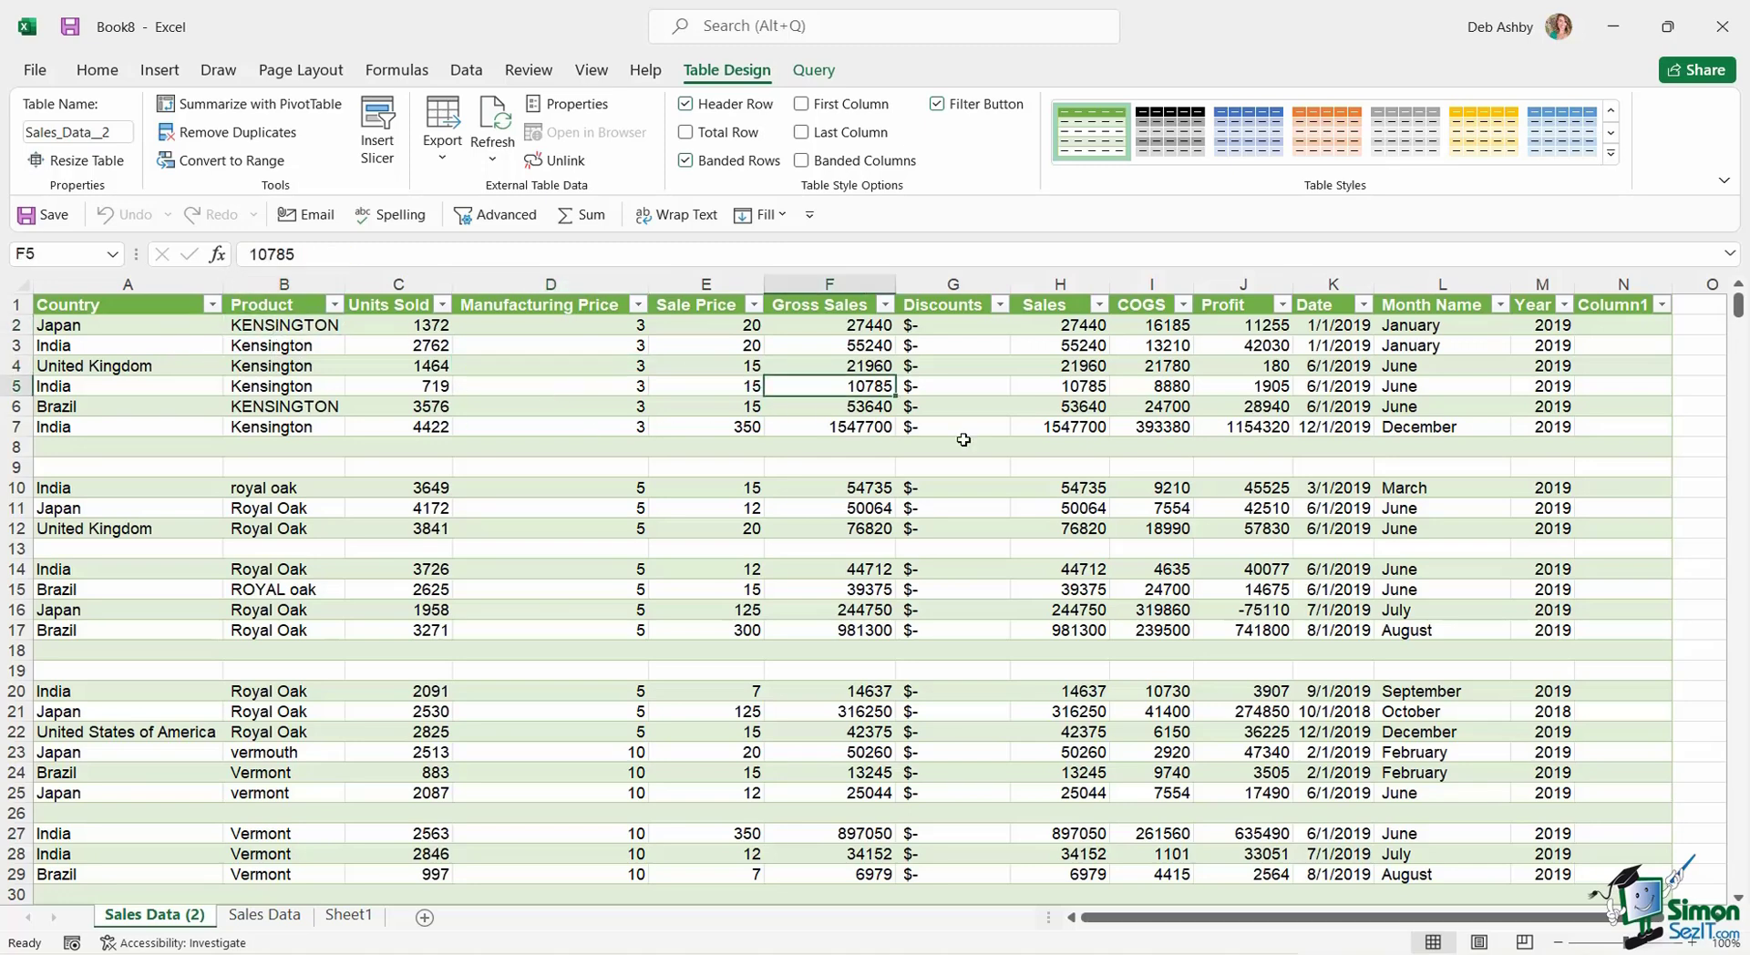
left_click(701, 376)
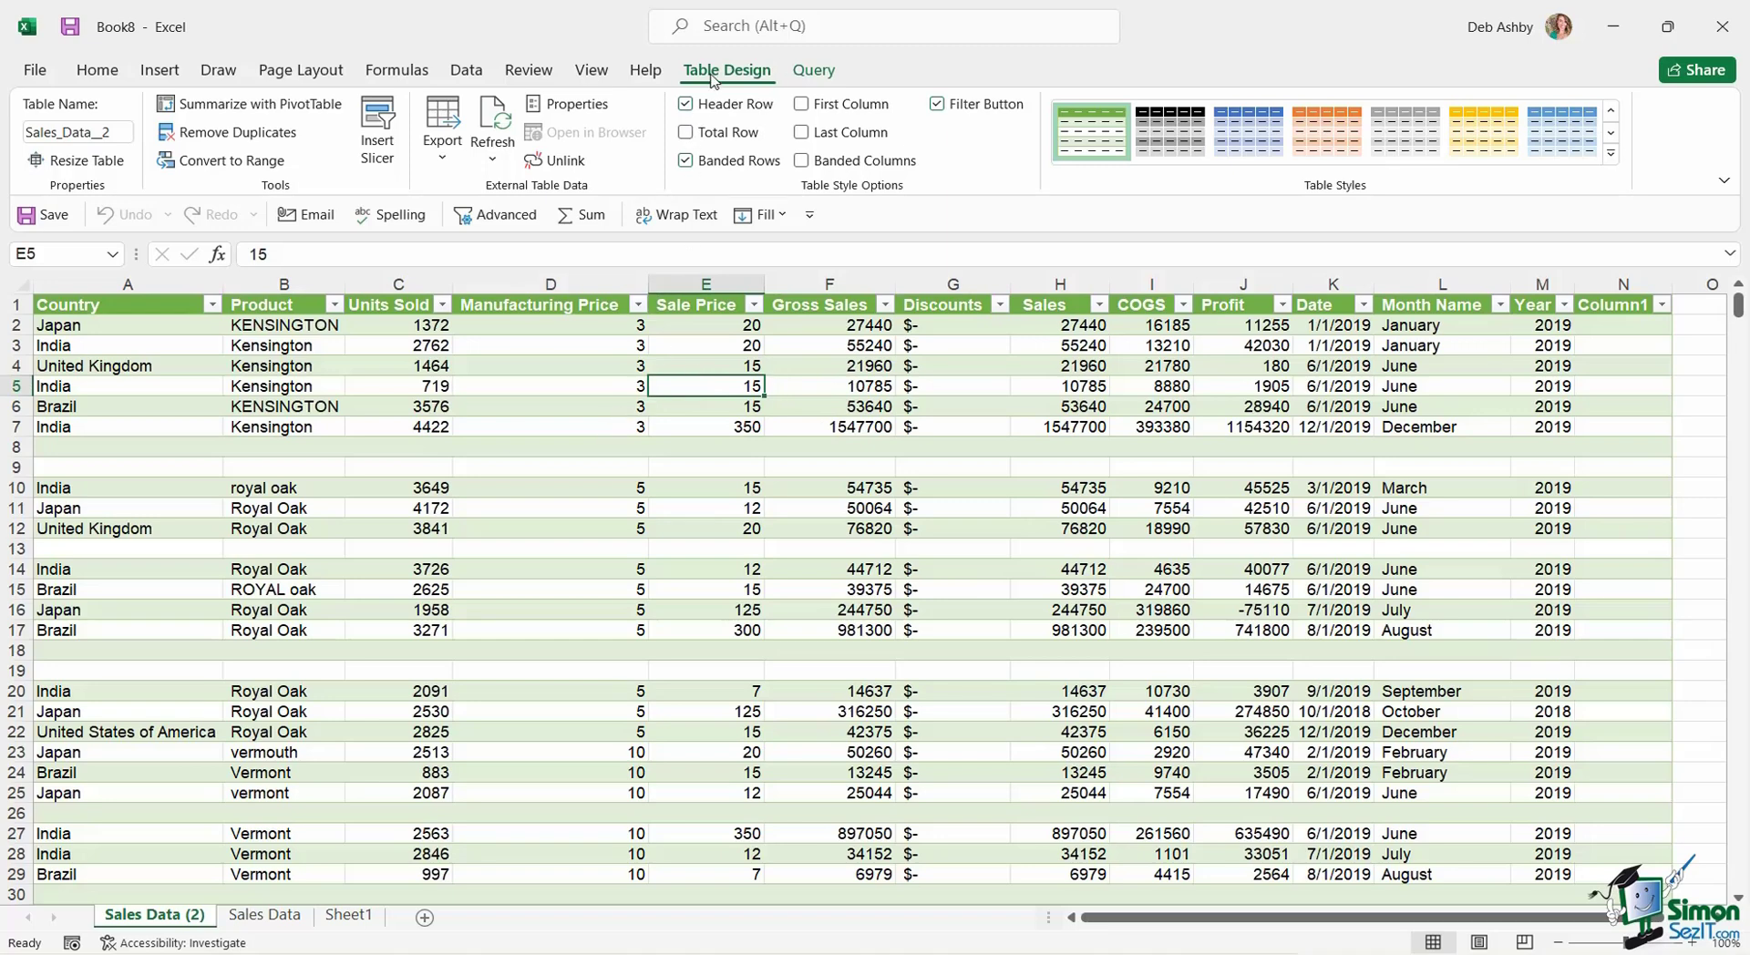
Turn off Banded Rows and select the empty rows 8–9 and 18–19.
left_click(690, 162)
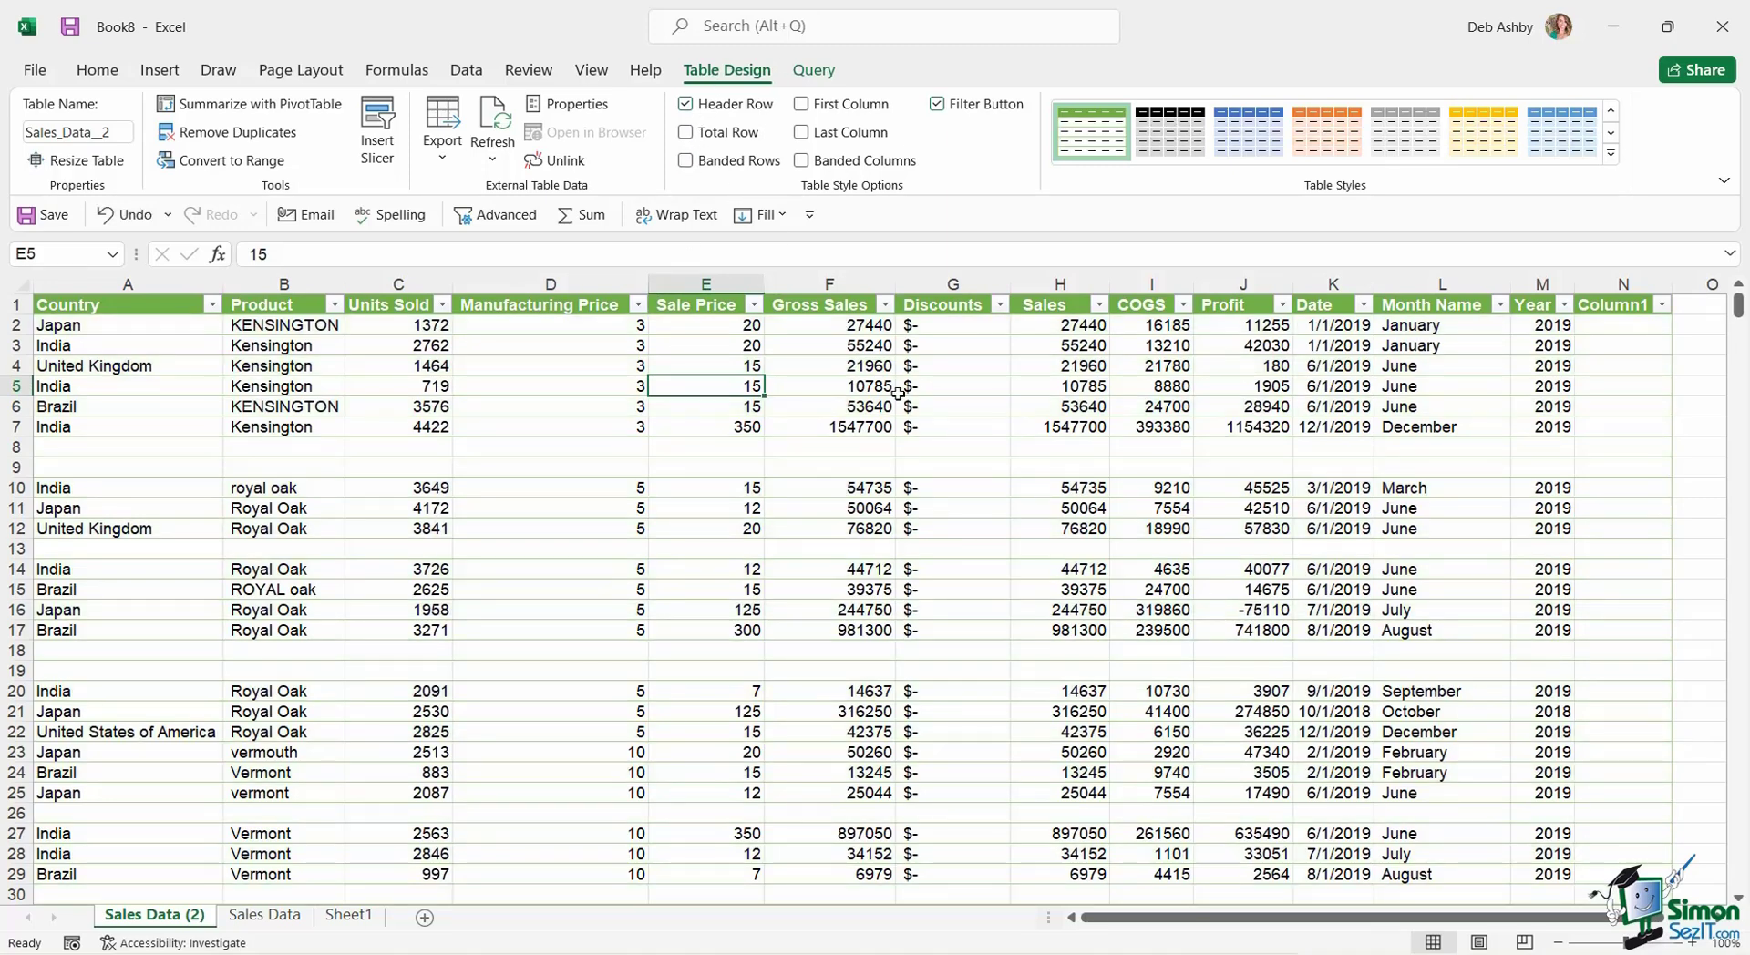
left_click(899, 390)
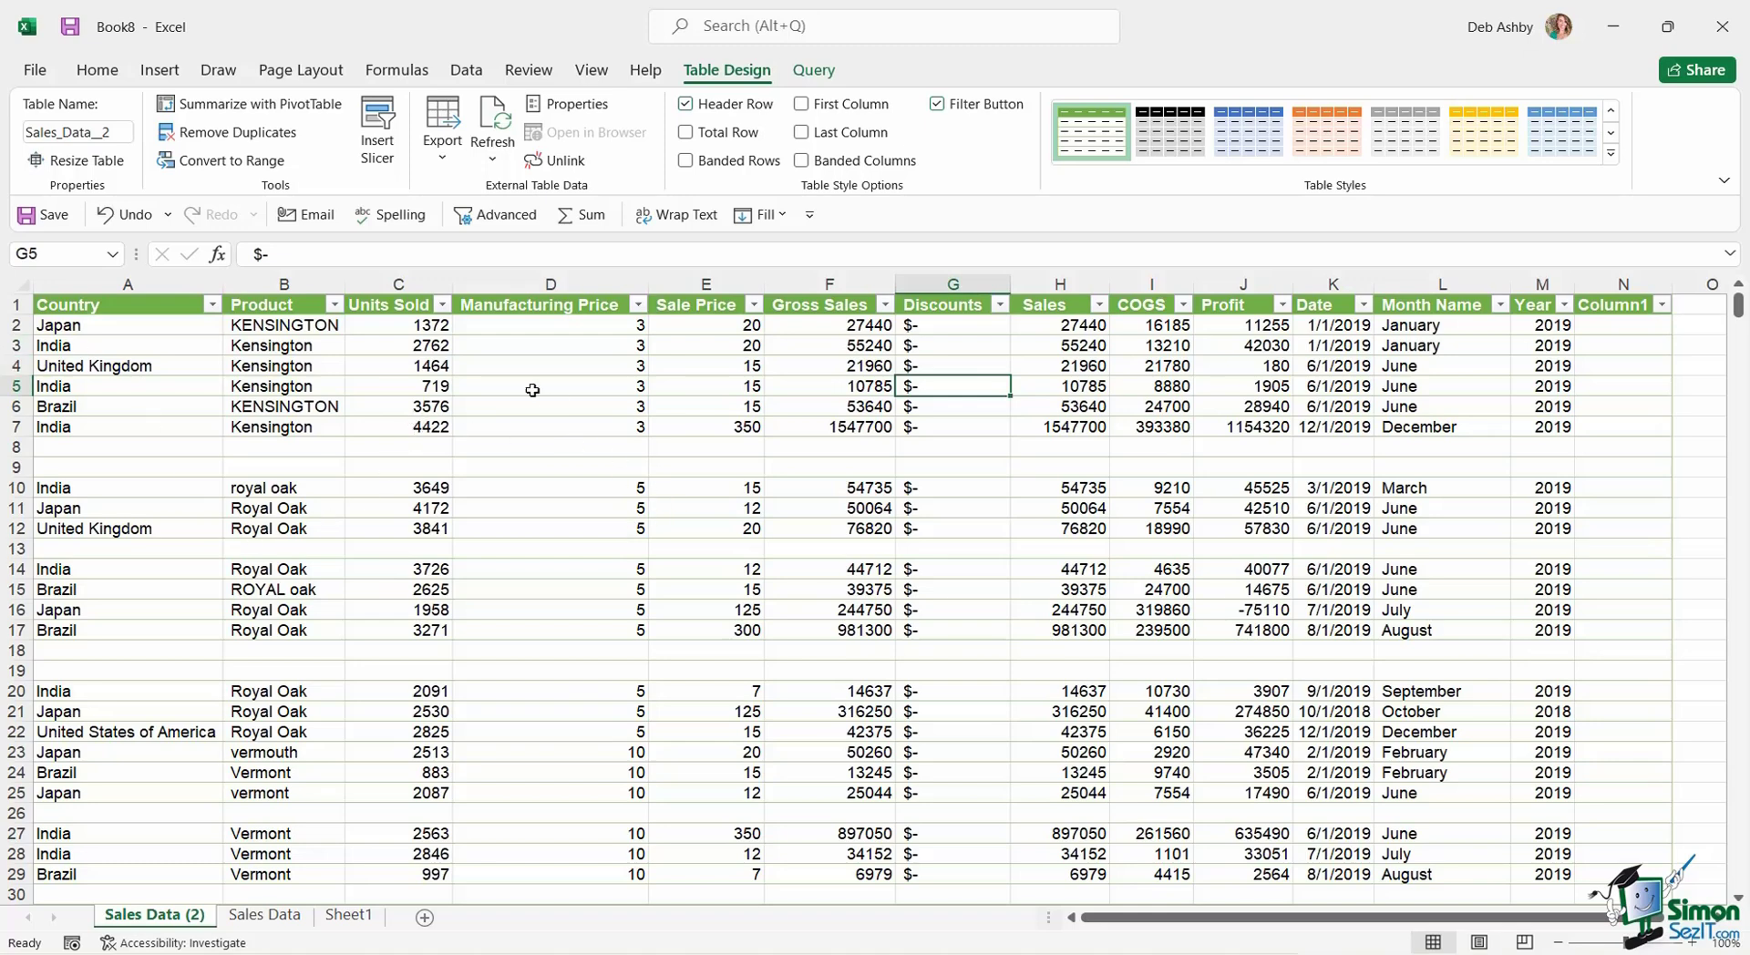
left_click_drag(8, 447, 7, 468)
left_click_drag(9, 651, 10, 671)
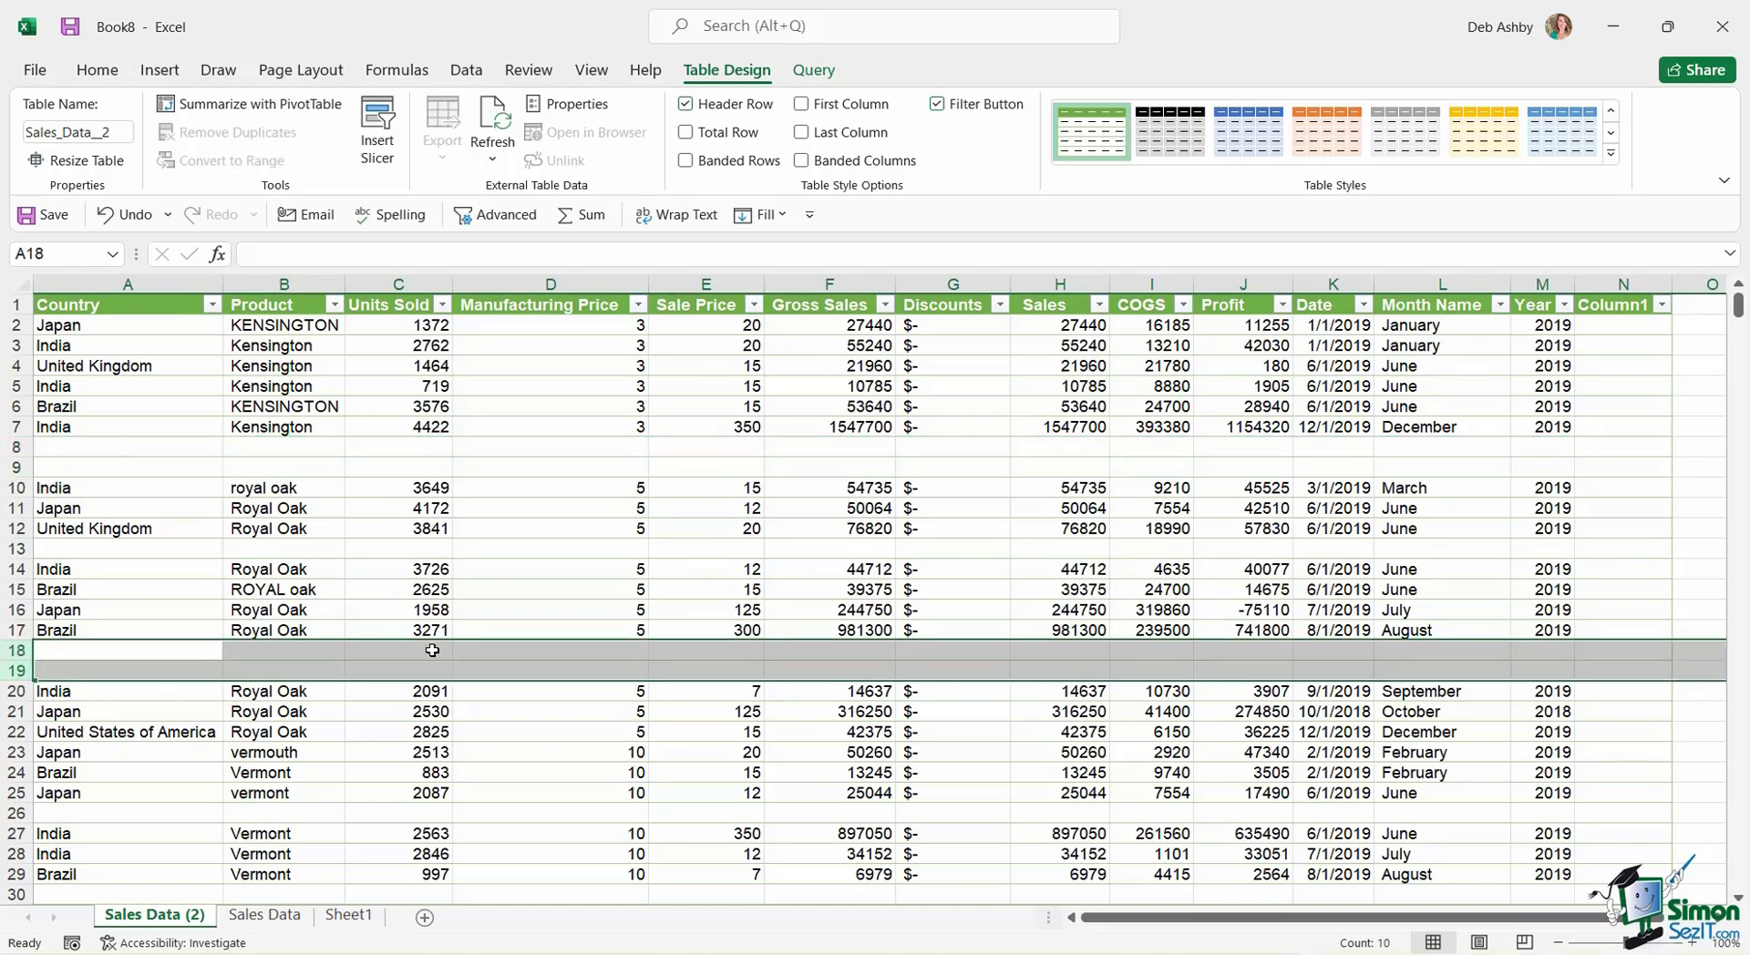
Review the Product column and the Sales, COGS and Profit values in row 3.
left_click(299, 285)
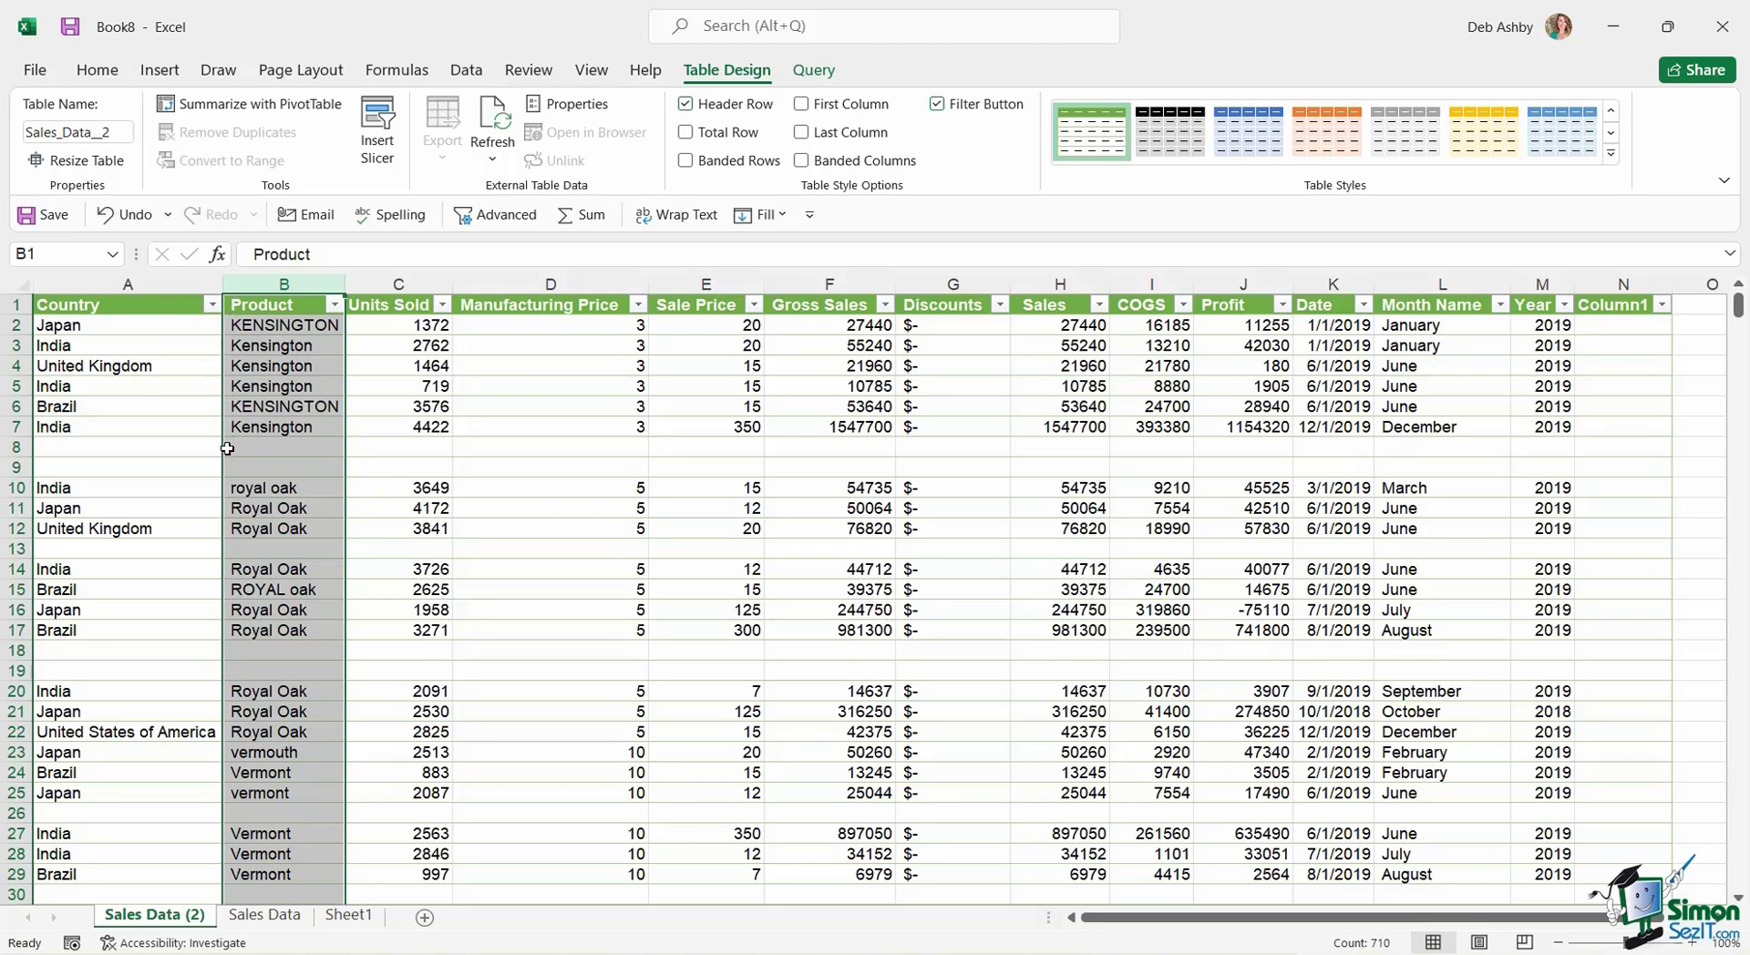
left_click(1074, 344)
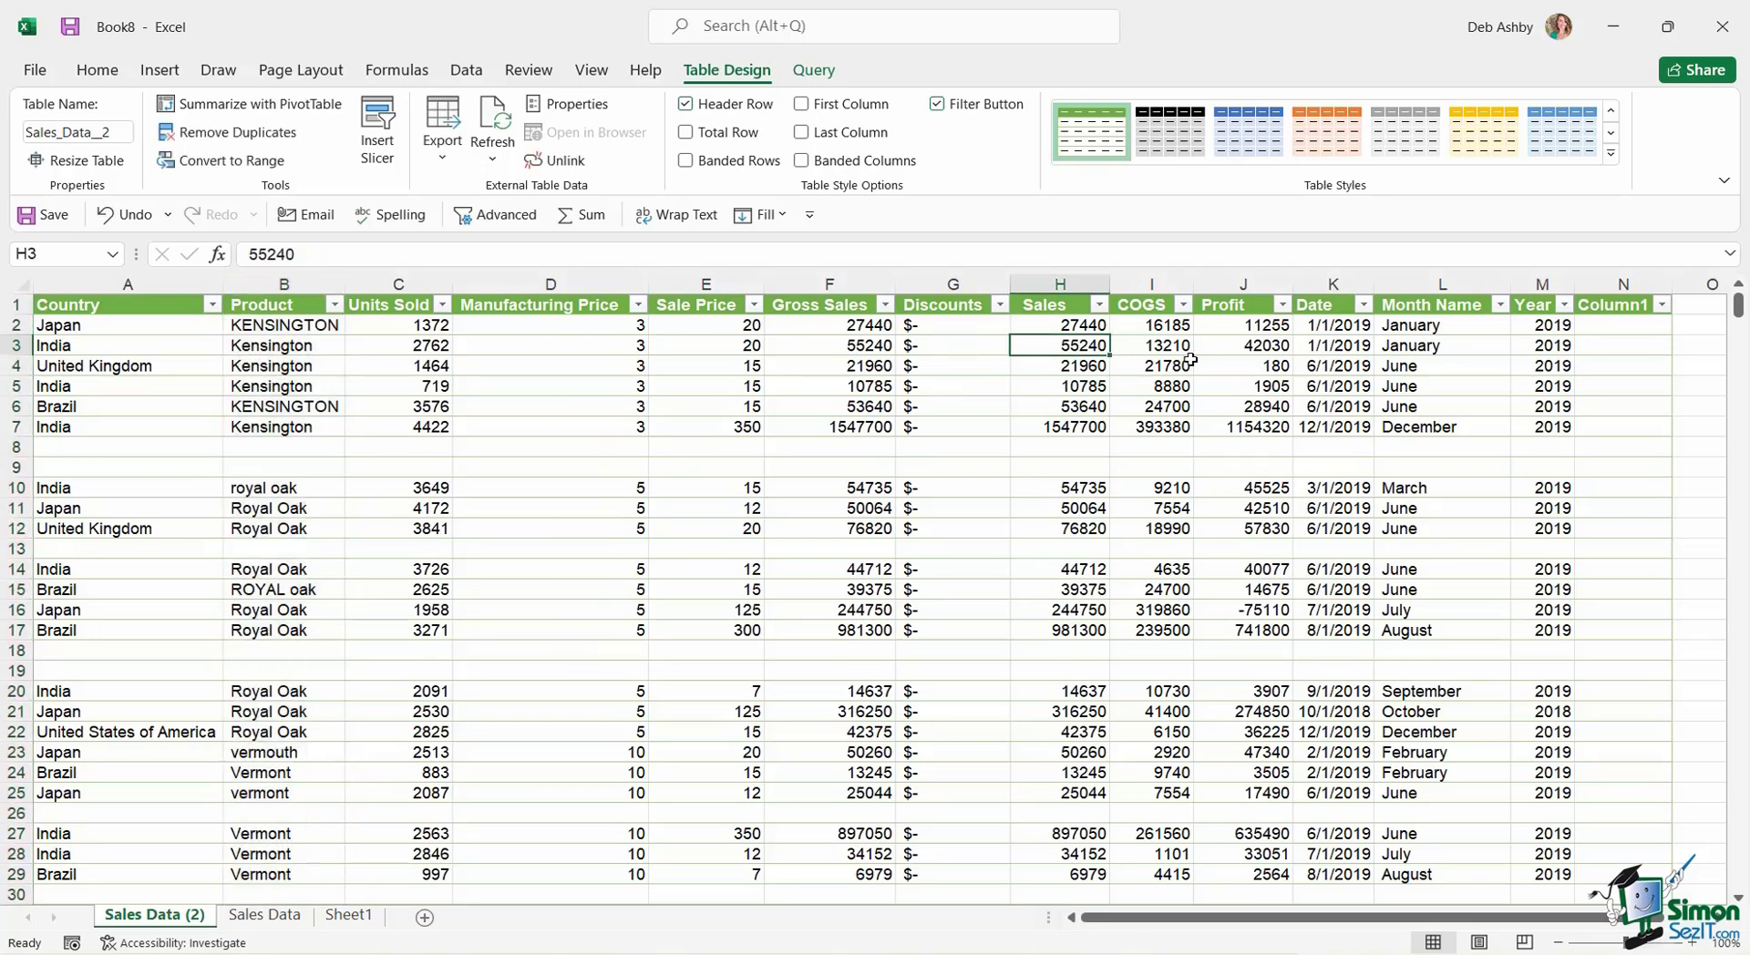
left_click(1163, 351)
left_click(1241, 350)
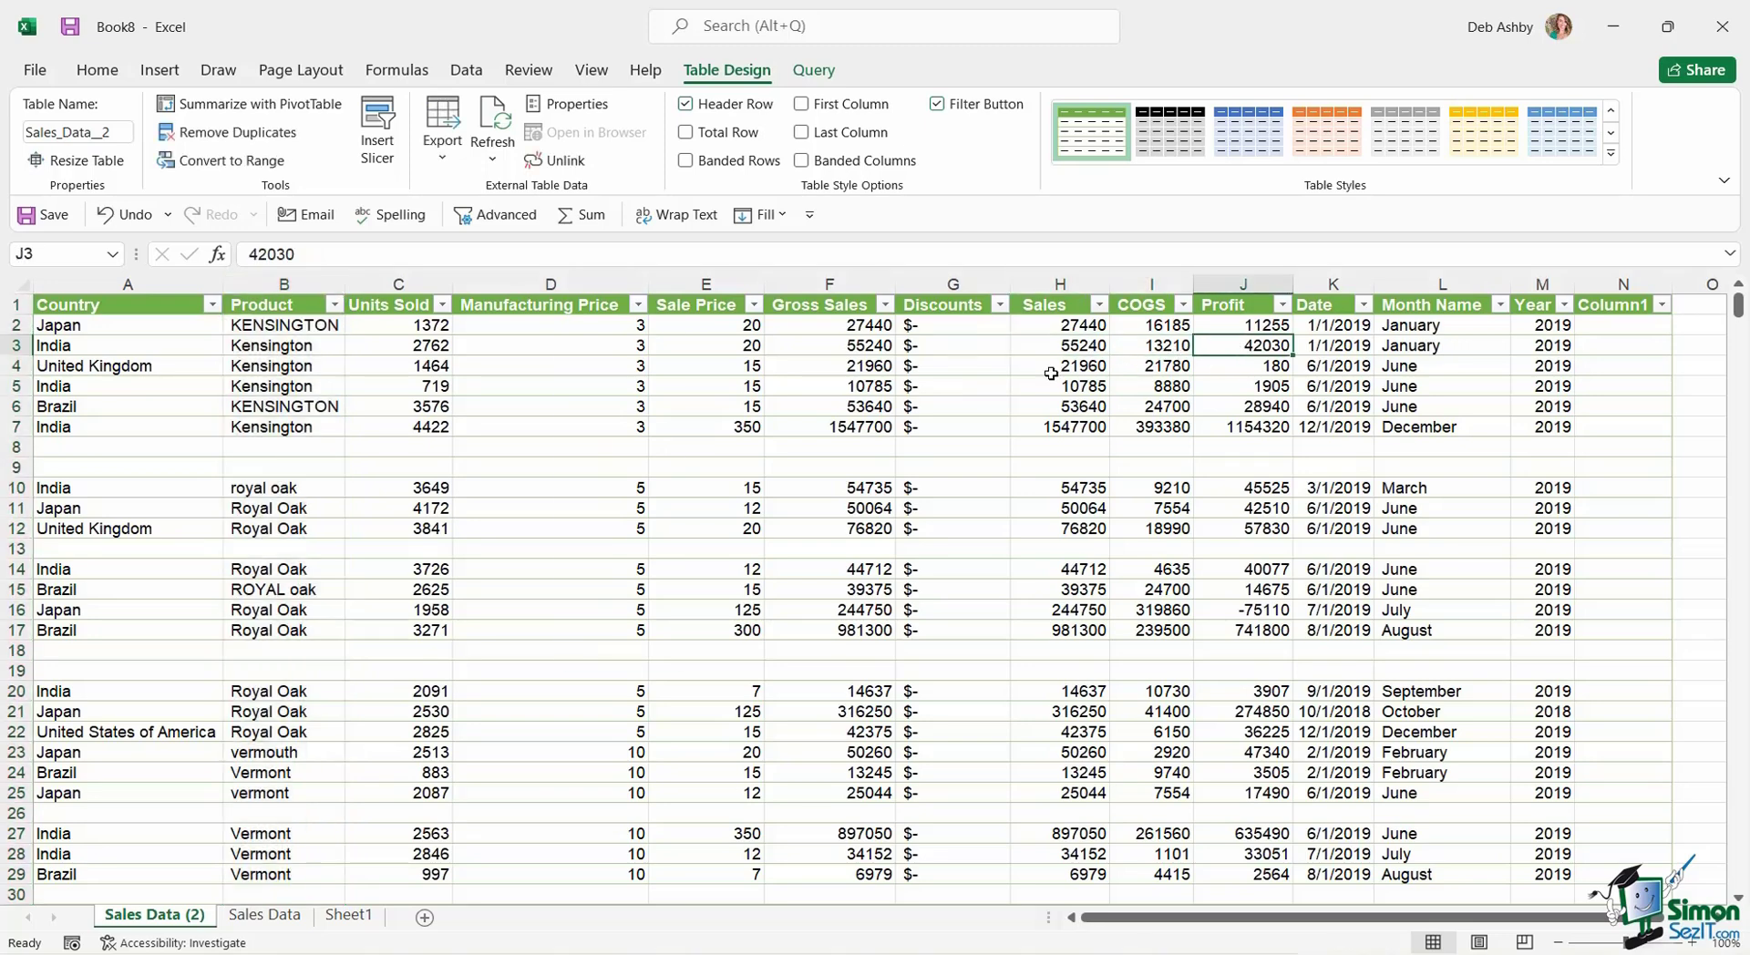